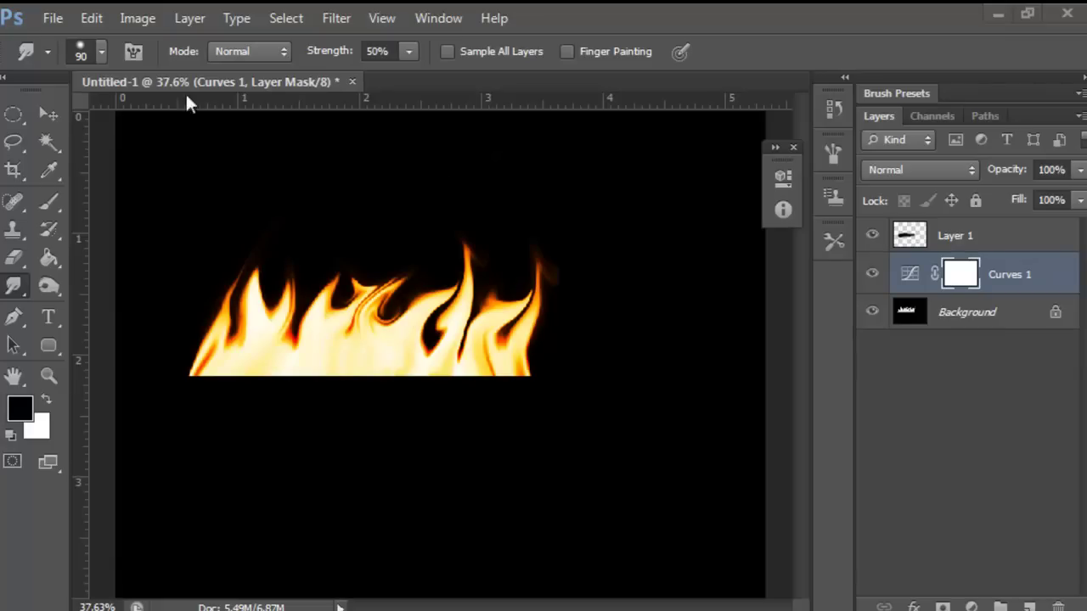
- Create Untitled-2 at 1600 × 1200 pixels, 300 pixels/inch, with a white background
{"action": "left_click", "coordinate": [54, 18]}
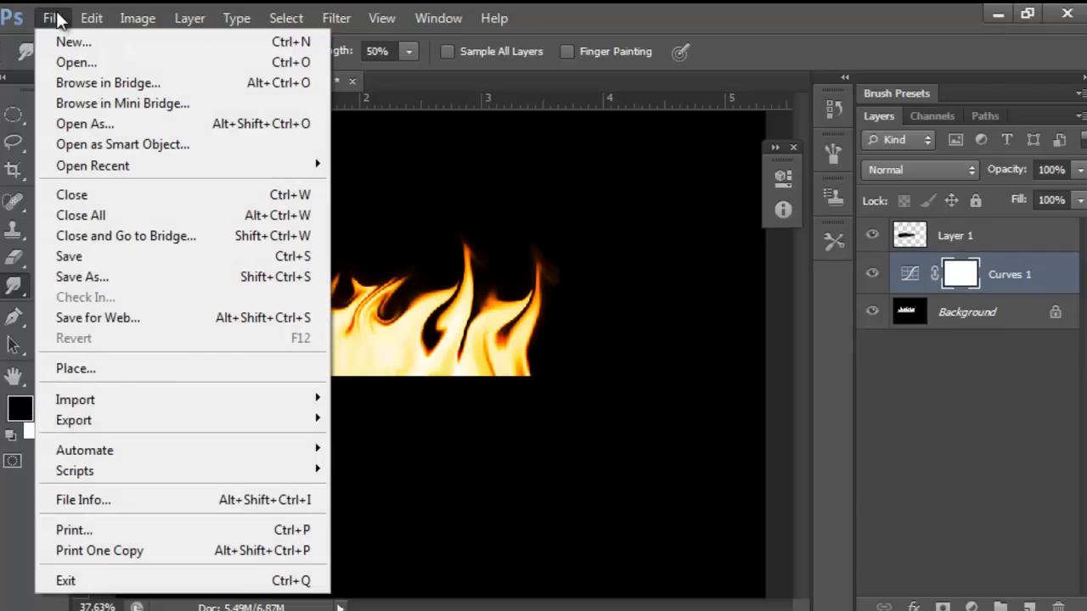
{"action": "key", "text": "Escape"}
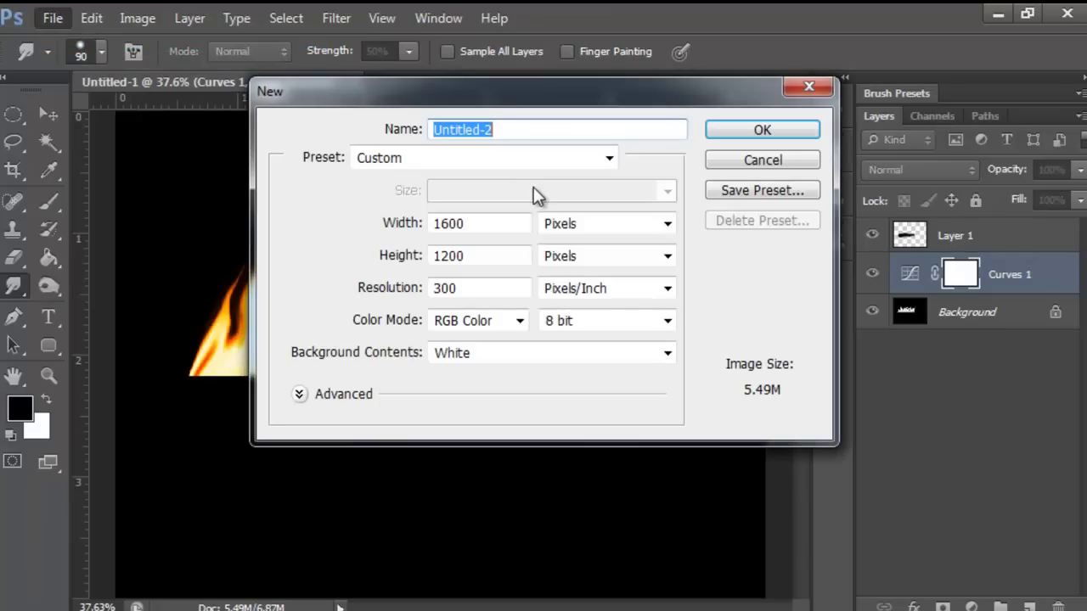
{"action": "left_click", "coordinate": [494, 224]}
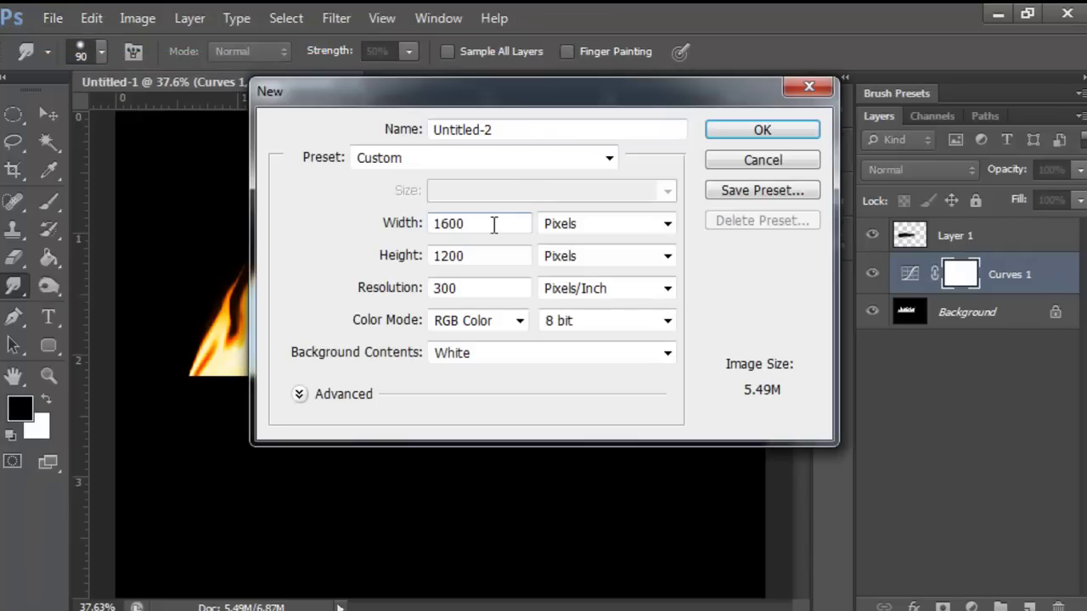
{"action": "left_click", "coordinate": [407, 218]}
{"action": "key", "text": "Tab"}
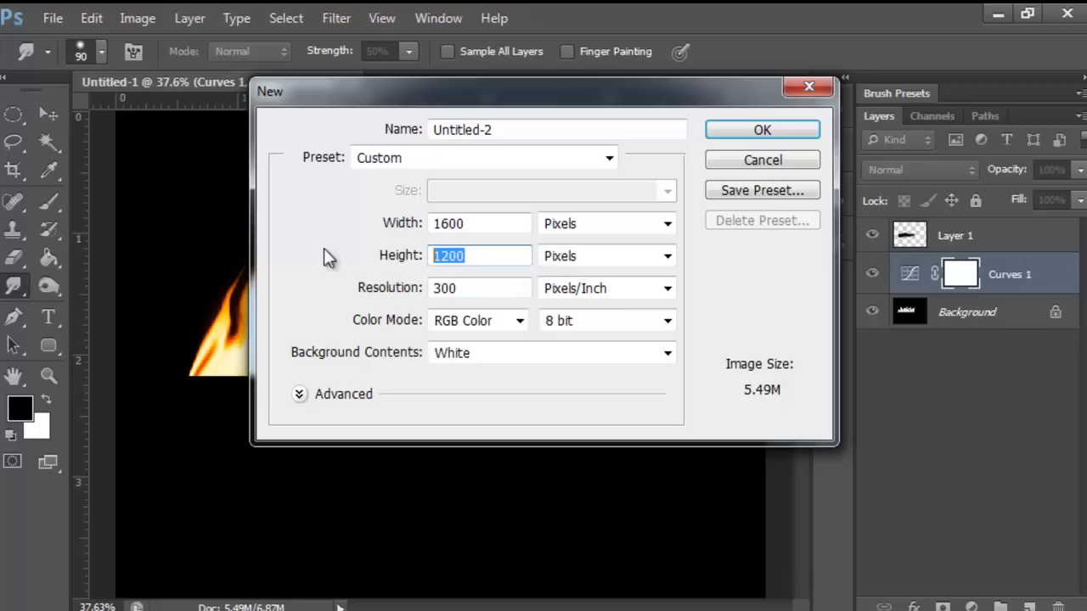
{"action": "key", "text": "Tab"}
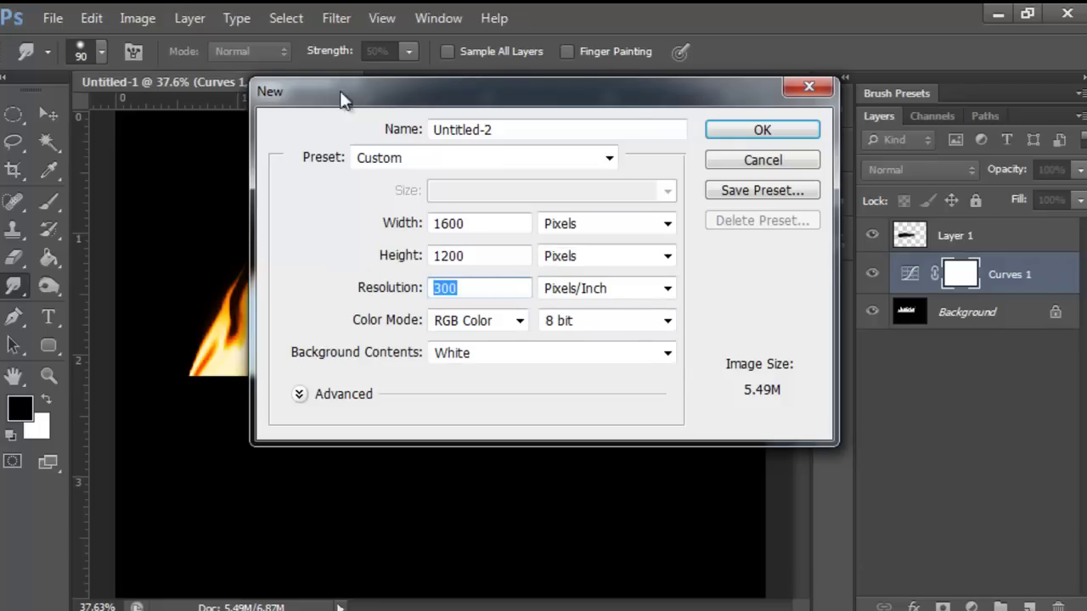
{"action": "left_click", "coordinate": [762, 134]}
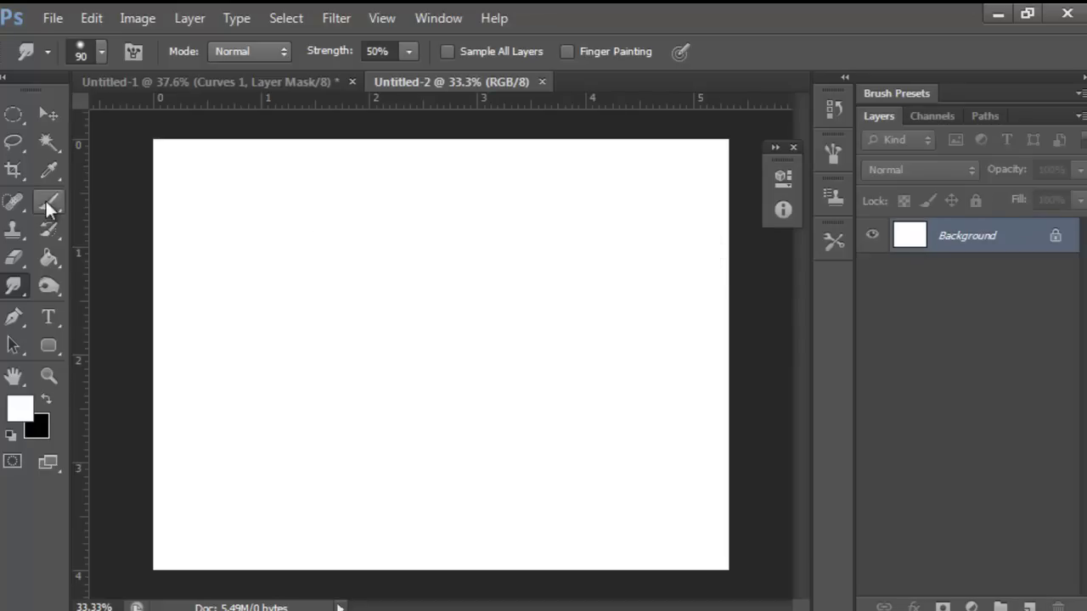
- Add Layer 1 and flood it with black using the Paint Bucket
{"action": "left_click", "coordinate": [48, 258]}
{"action": "left_click", "coordinate": [1031, 607]}
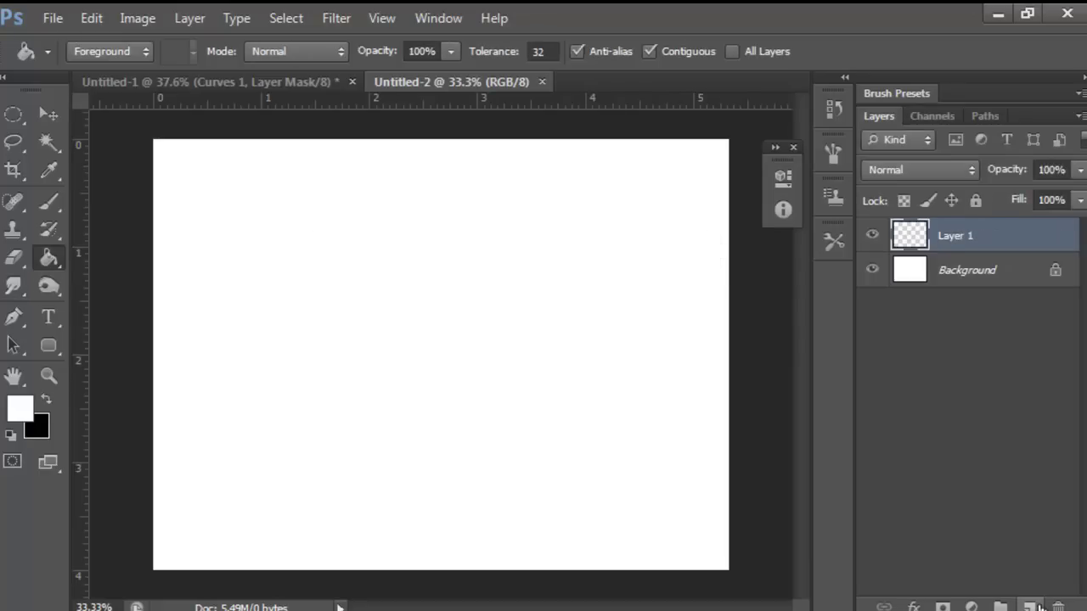
{"action": "left_click", "coordinate": [373, 556]}
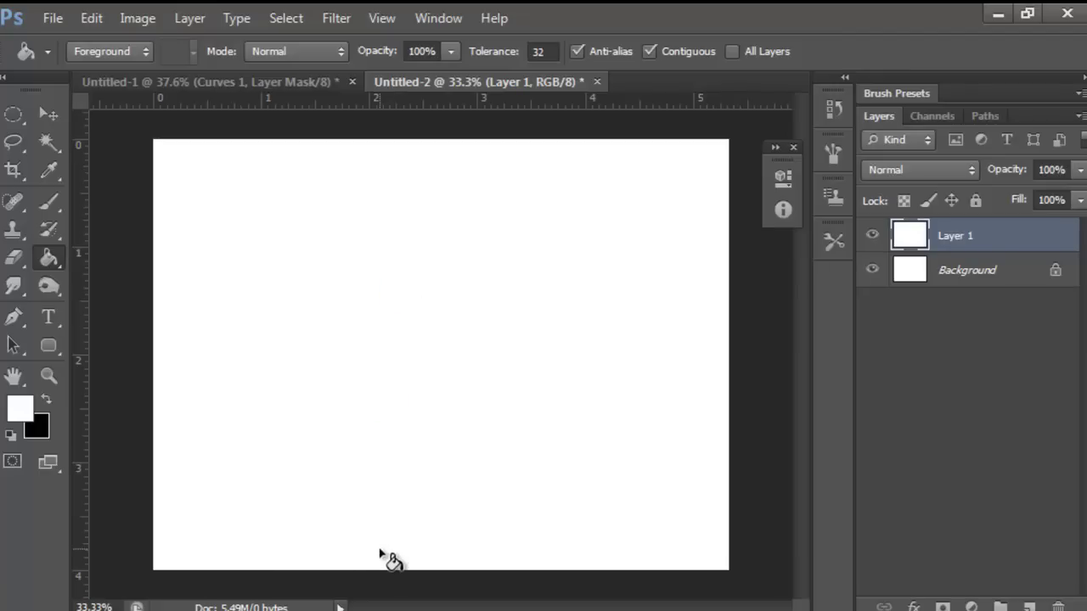
{"action": "left_click", "coordinate": [51, 399]}
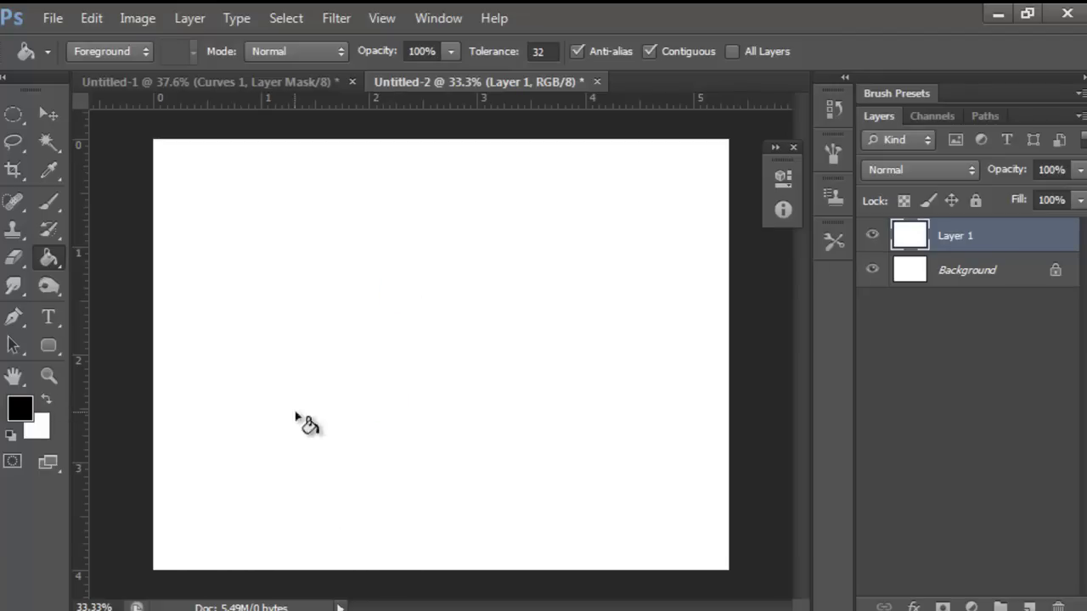
{"action": "left_click", "coordinate": [238, 559]}
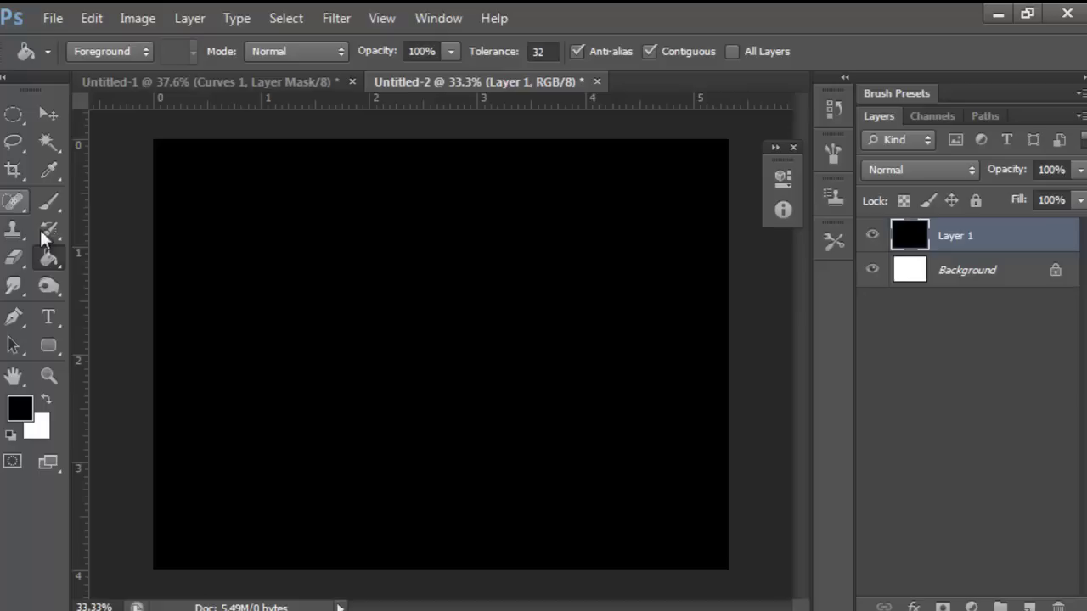
- Set white as foreground and draw a tall elliptical selection in the canvas centre
{"action": "left_click", "coordinate": [14, 119]}
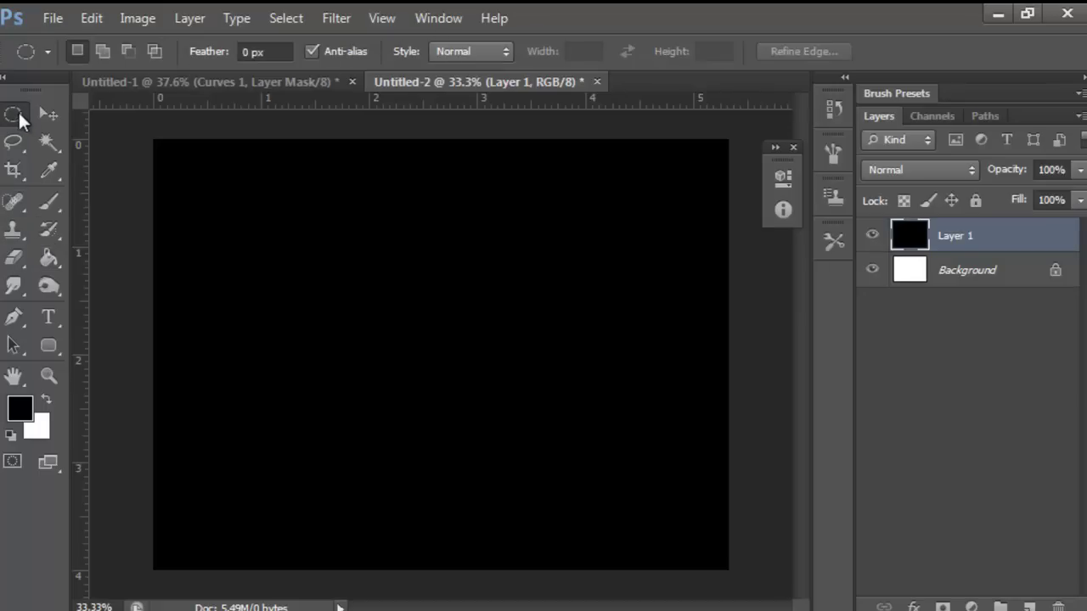
{"action": "right_click", "coordinate": [18, 119]}
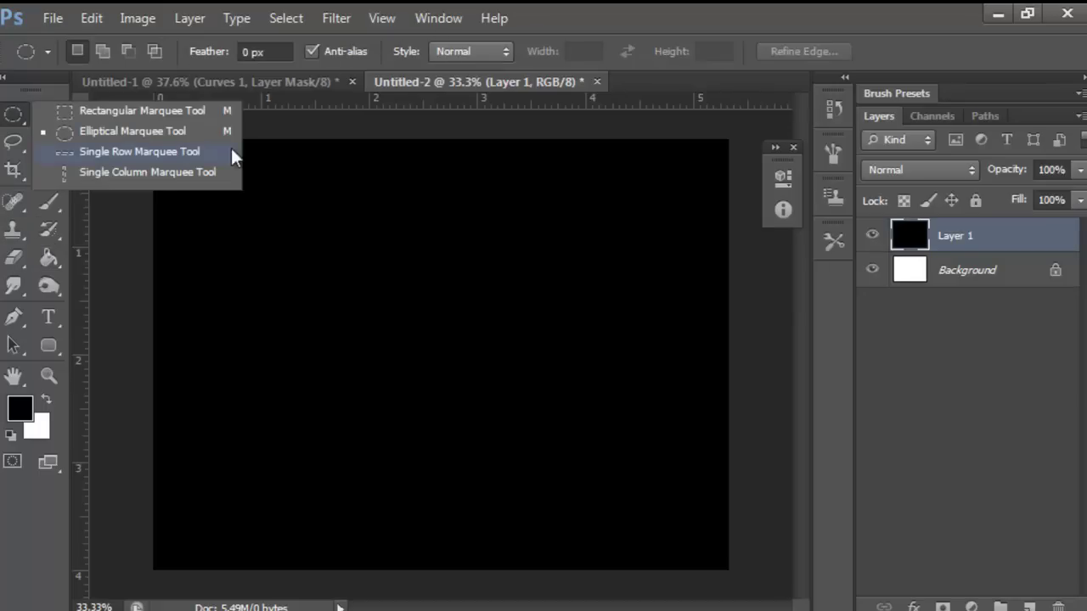
{"action": "left_click", "coordinate": [174, 131]}
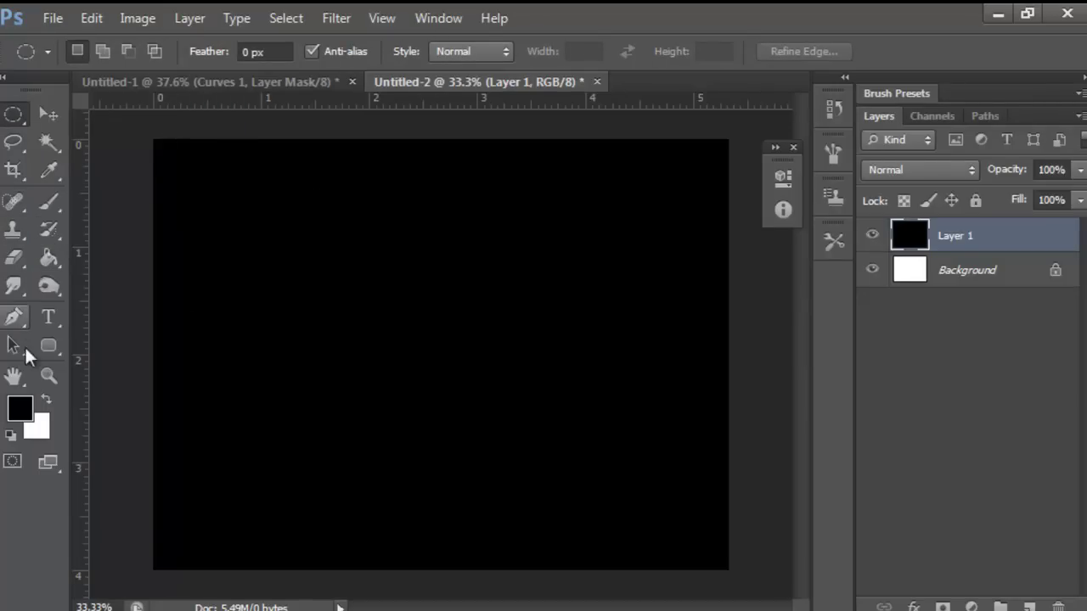
{"action": "left_click", "coordinate": [44, 399]}
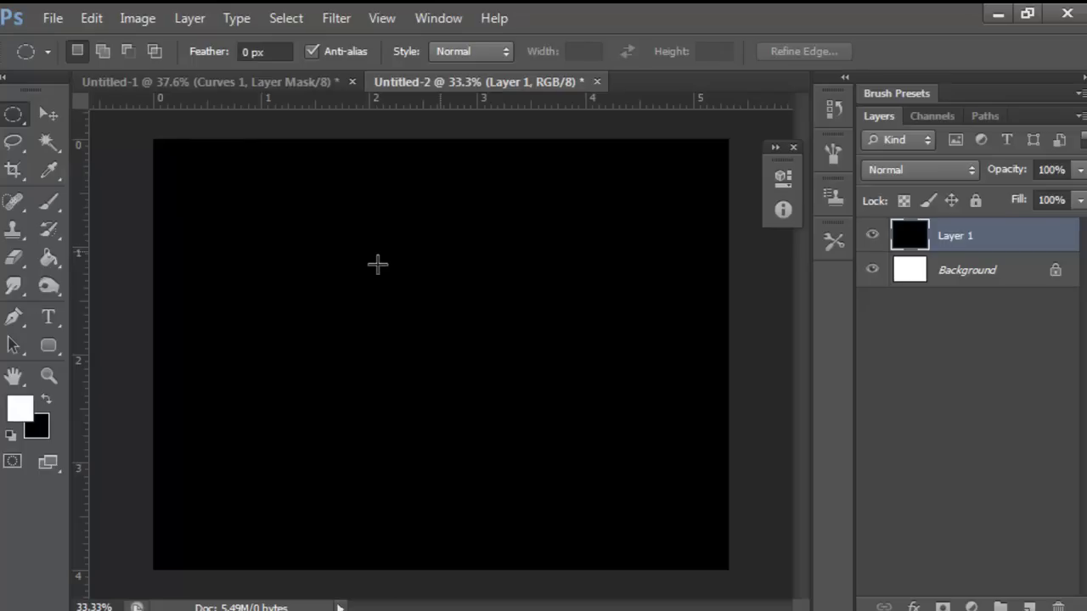
{"action": "mouse_move", "coordinate": [391, 222]}
{"action": "left_mouse_down"}
{"action": "mouse_move", "coordinate": [425, 266]}
{"action": "mouse_move", "coordinate": [484, 405]}
{"action": "mouse_move", "coordinate": [494, 515]}
{"action": "left_mouse_up"}
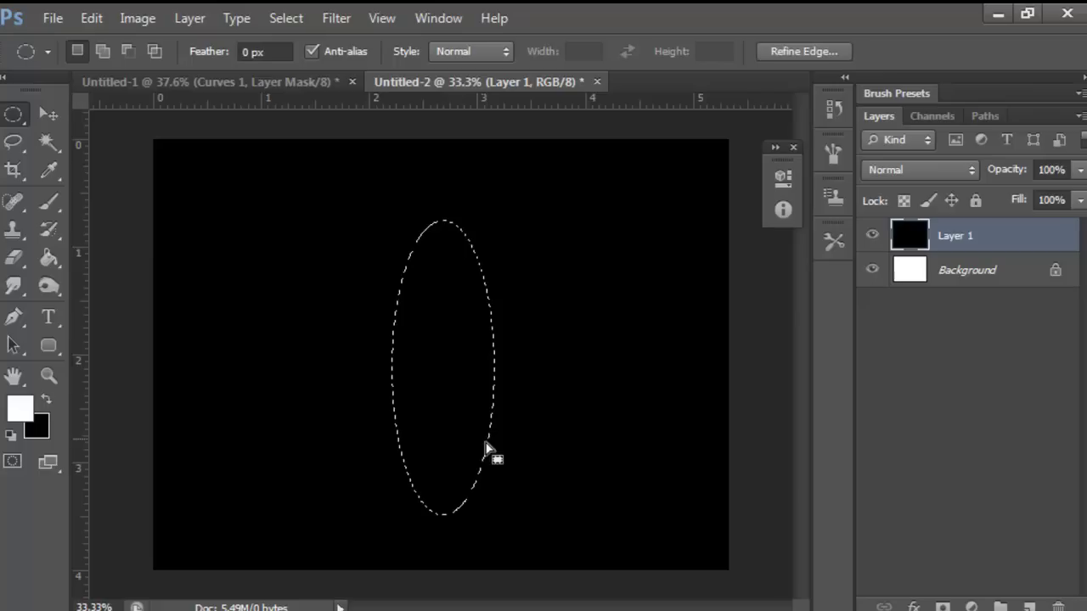
- Fill the ellipse with white using the Paint Bucket and deselect it
{"action": "left_click", "coordinate": [50, 260]}
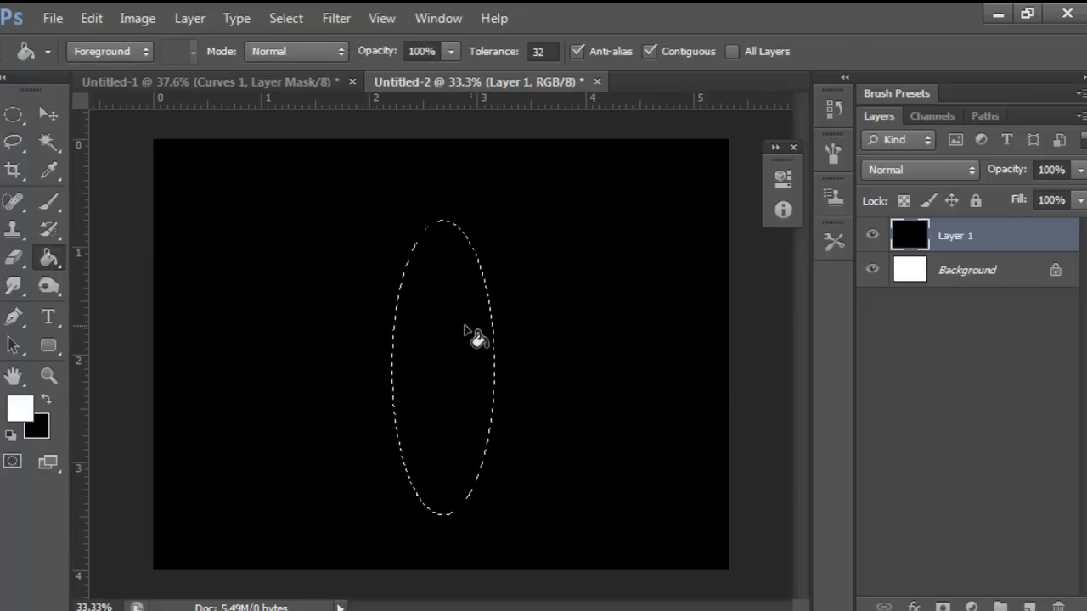
{"action": "left_click", "coordinate": [606, 381]}
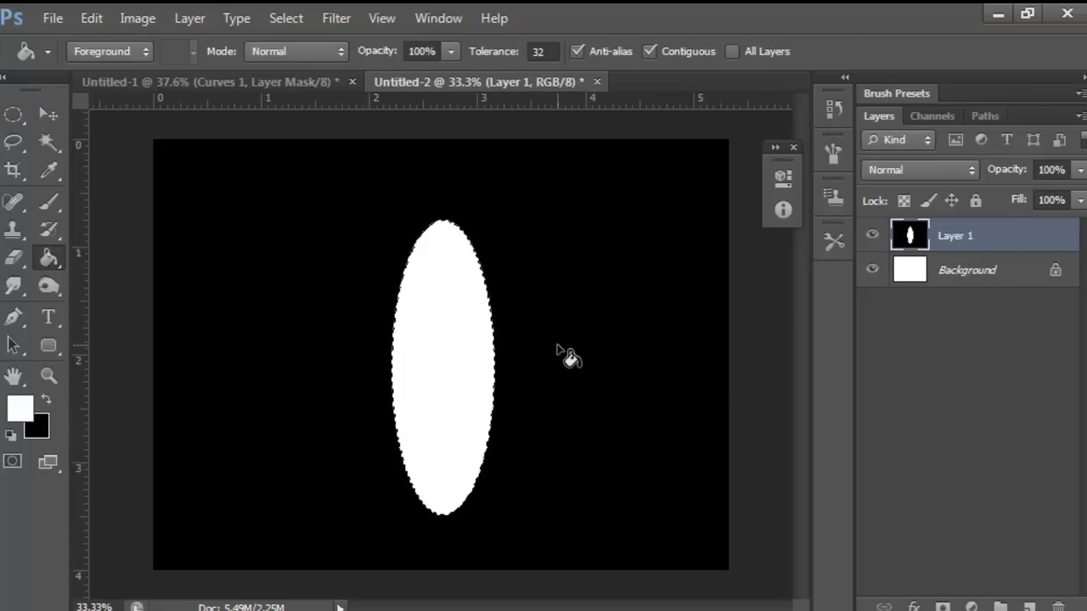
{"action": "key", "text": "ctrl+d"}
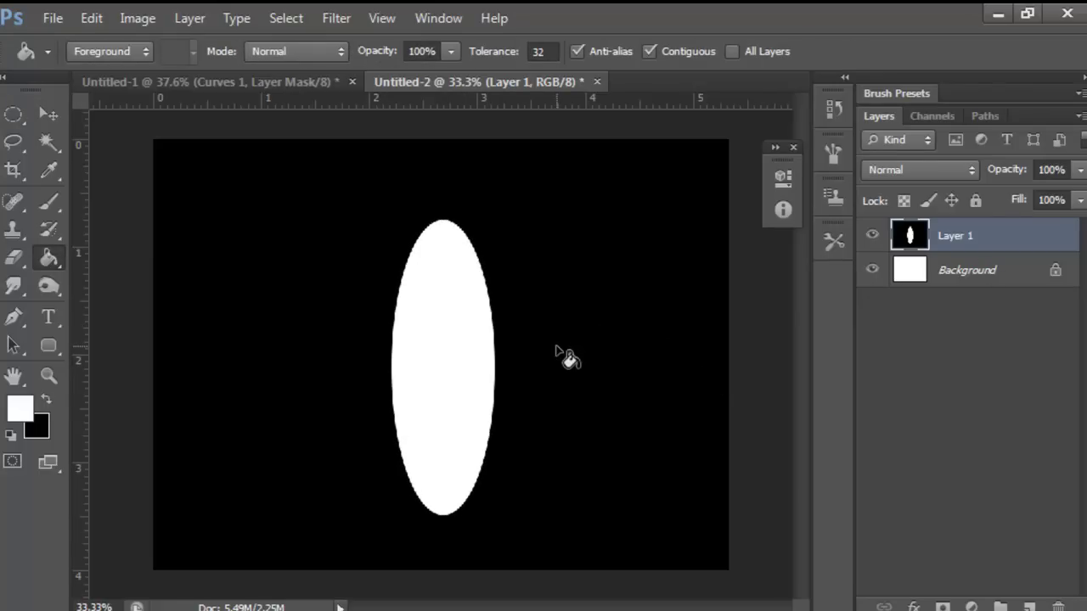
{"action": "left_click", "coordinate": [280, 16]}
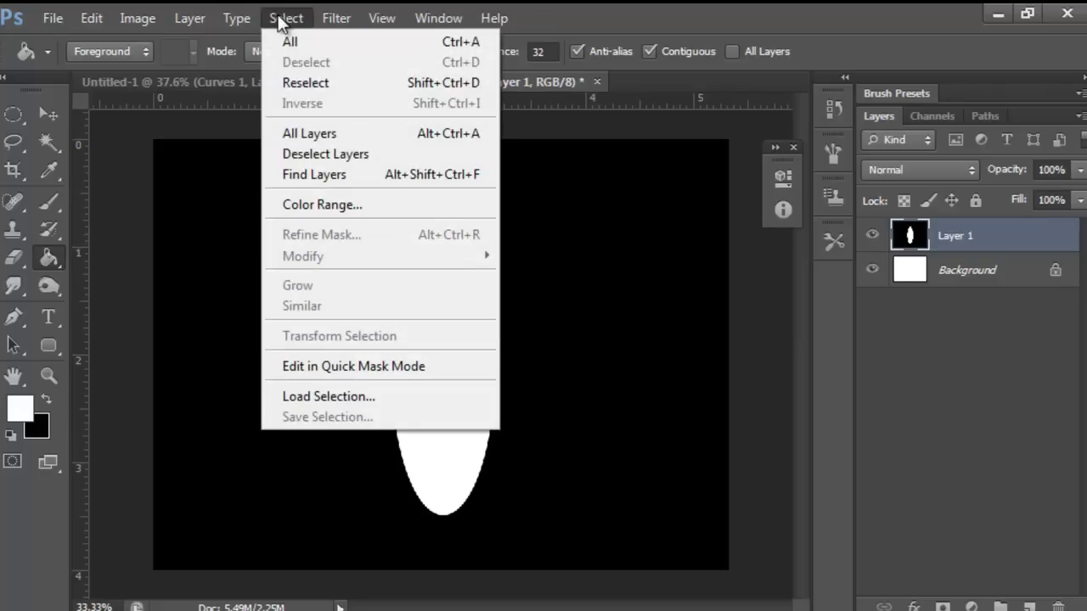
{"action": "left_click", "coordinate": [775, 10]}
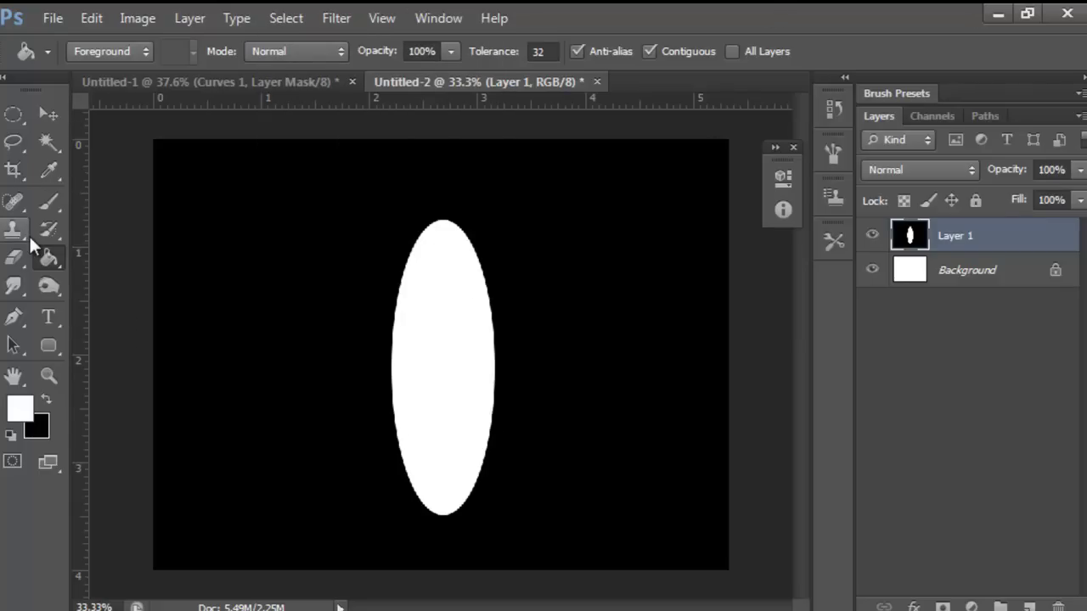
{"action": "left_click", "coordinate": [19, 282]}
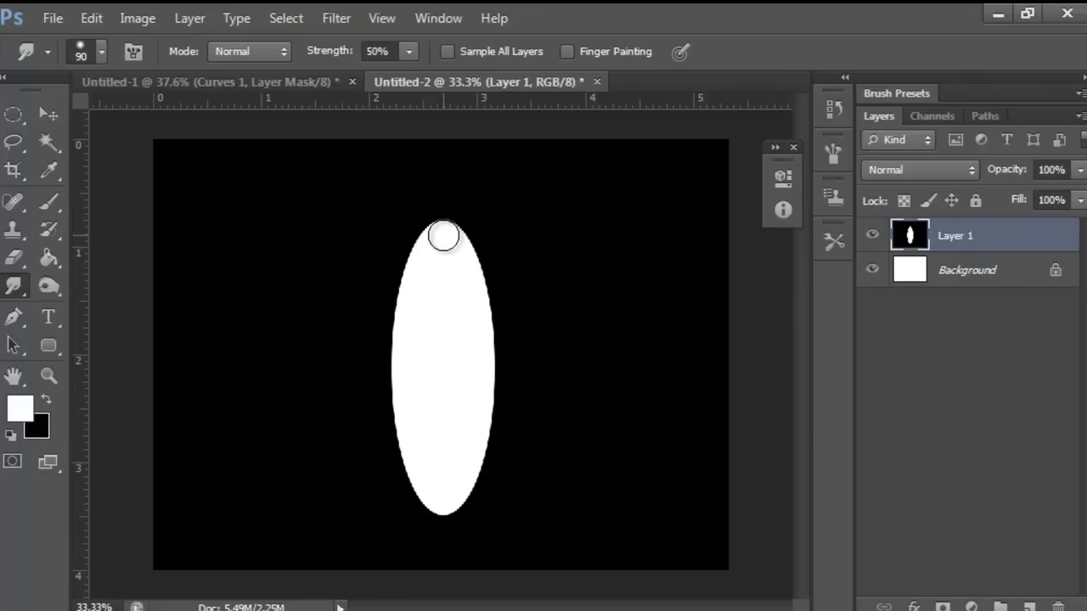
- Shrink the Smudge brush to 80 px, give it 50% hardness, and set strength to 50%
{"action": "key", "text": "bracketleft"}
{"action": "right_click", "coordinate": [529, 237]}
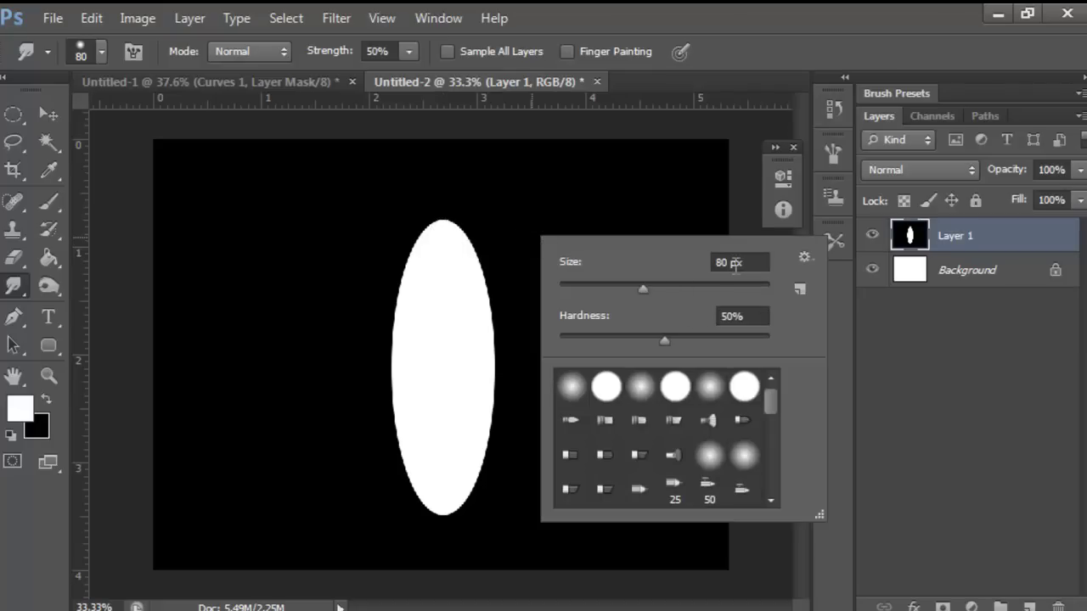
{"action": "left_click", "coordinate": [722, 321]}
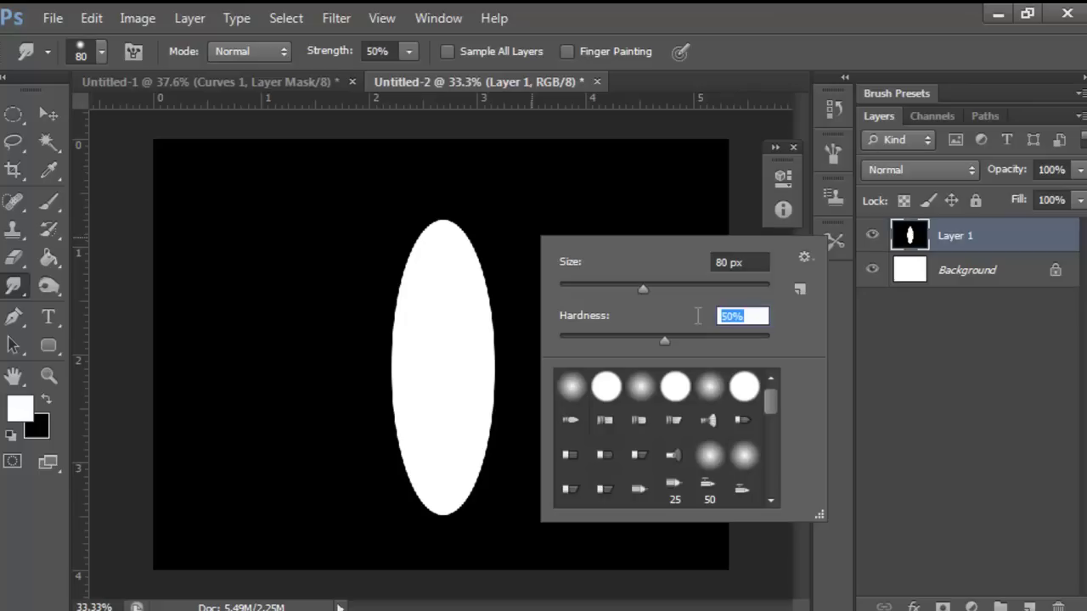
{"action": "left_click", "coordinate": [410, 51]}
{"action": "left_click", "coordinate": [387, 51]}
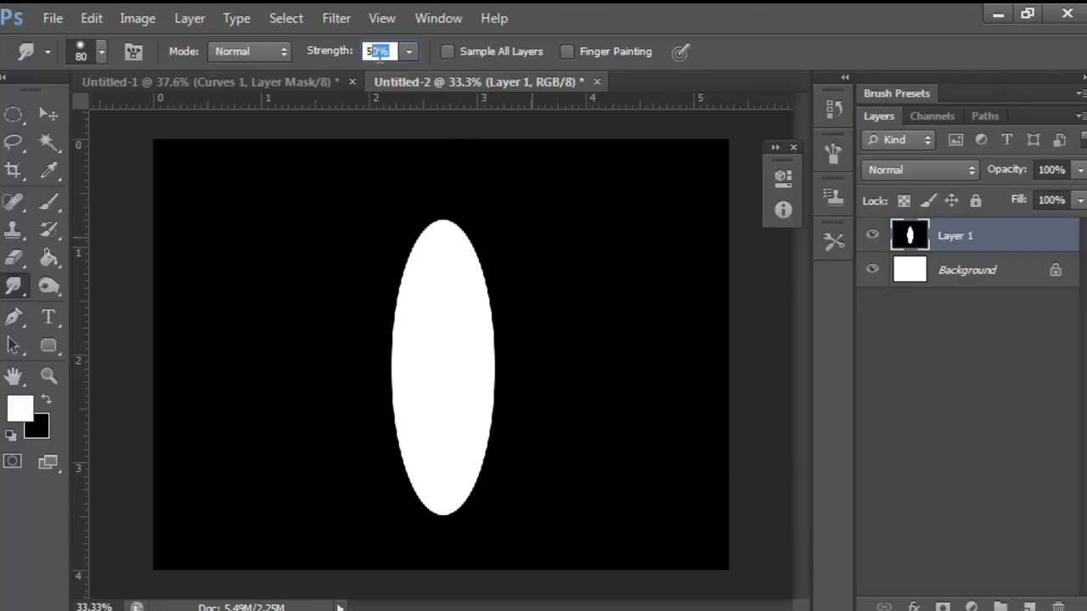
{"action": "key", "text": "Return"}
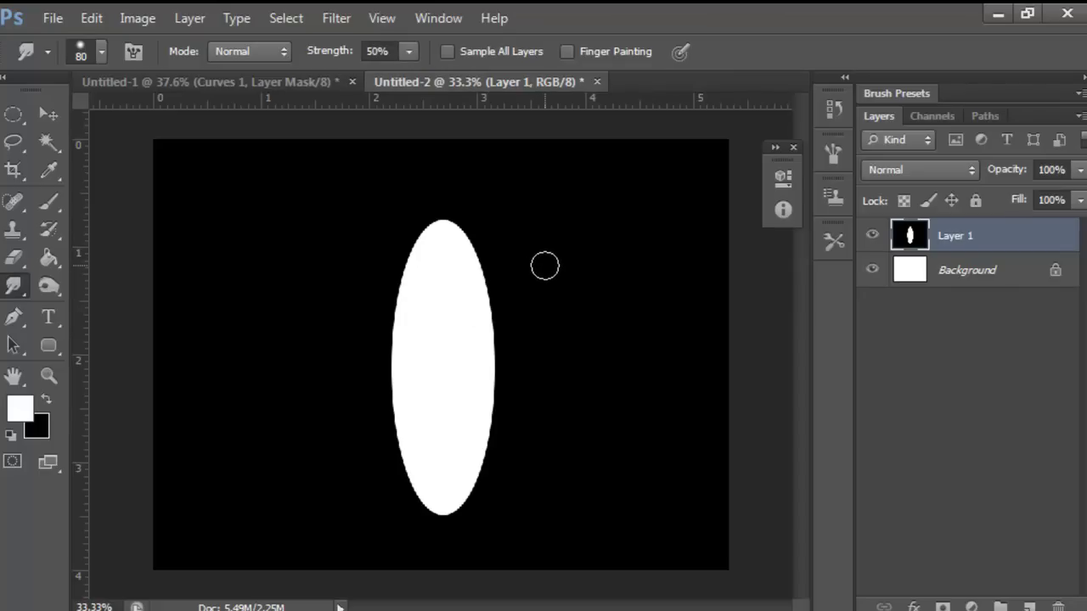
- Smudge five flame tongues leftward out of the white ellipse's right edge
{"action": "left_click_drag", "start_coordinate": [524, 269], "coordinate": [403, 263]}
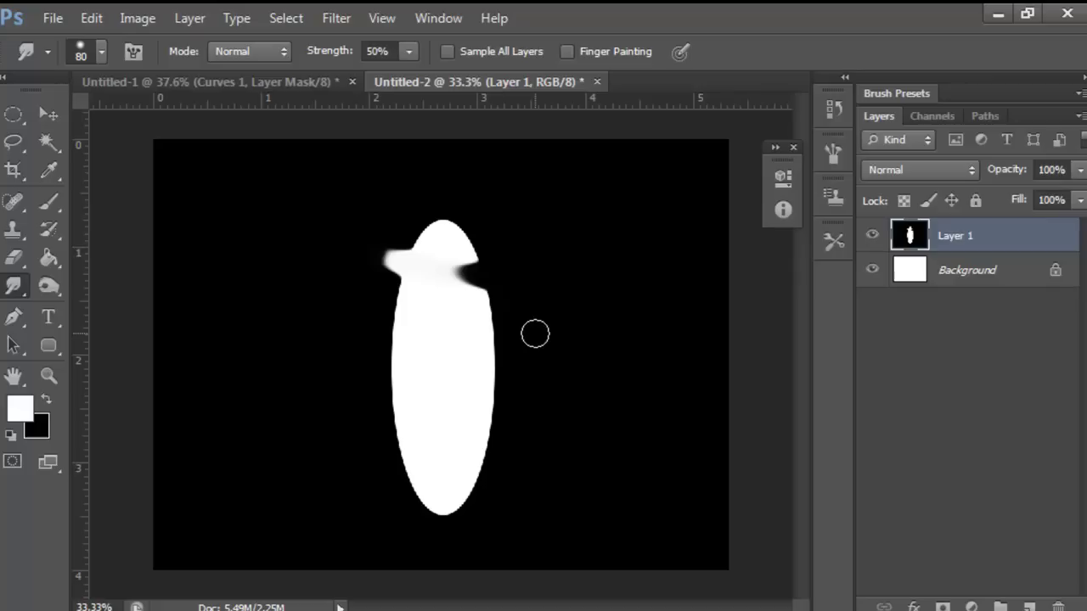
{"action": "mouse_move", "coordinate": [522, 326]}
{"action": "left_mouse_down"}
{"action": "mouse_move", "coordinate": [426, 326]}
{"action": "mouse_move", "coordinate": [301, 289]}
{"action": "left_mouse_up"}
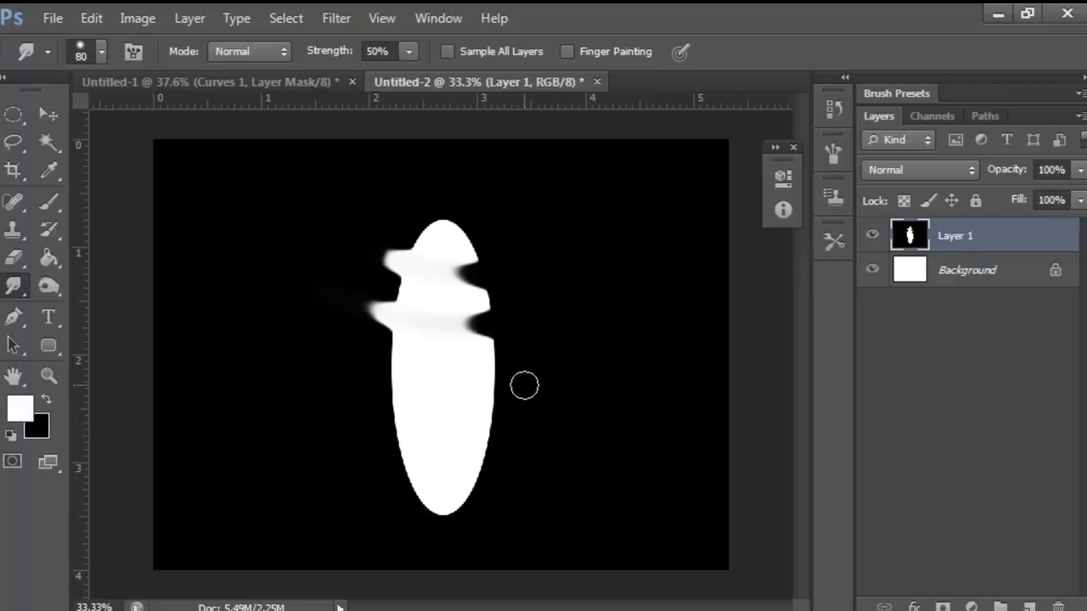
{"action": "mouse_move", "coordinate": [524, 393]}
{"action": "left_mouse_down"}
{"action": "mouse_move", "coordinate": [433, 381]}
{"action": "mouse_move", "coordinate": [296, 339]}
{"action": "left_mouse_up"}
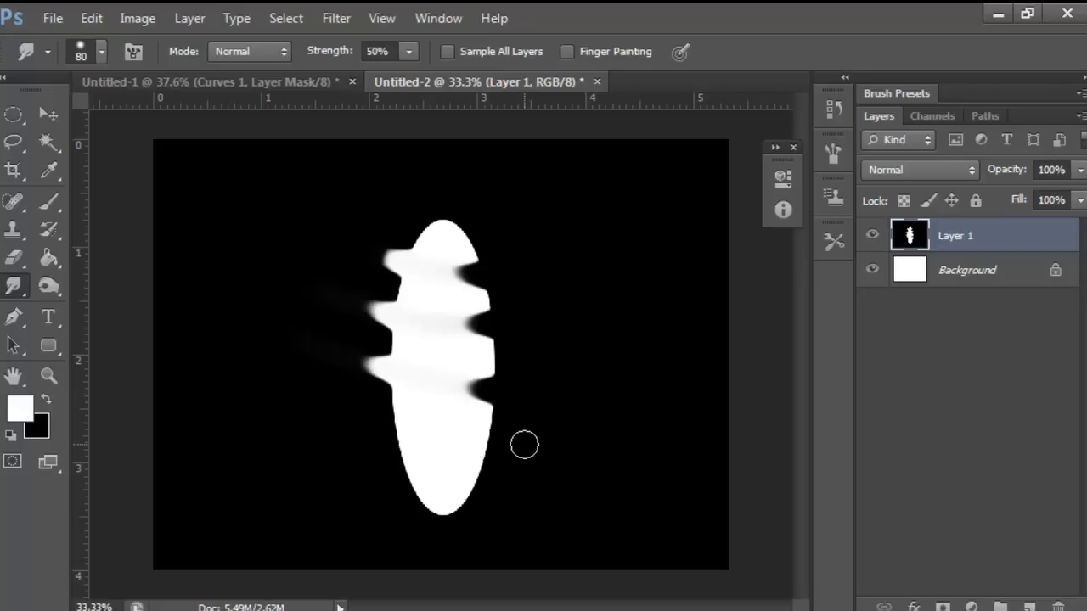
{"action": "left_click_drag", "start_coordinate": [504, 447], "coordinate": [319, 403]}
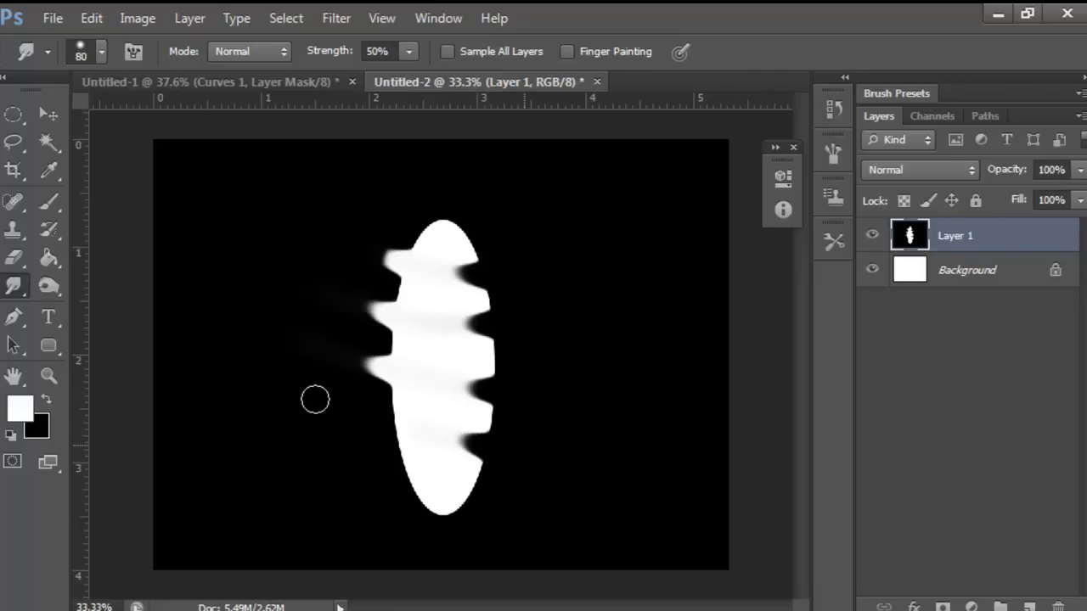
{"action": "left_click_drag", "start_coordinate": [512, 502], "coordinate": [310, 454]}
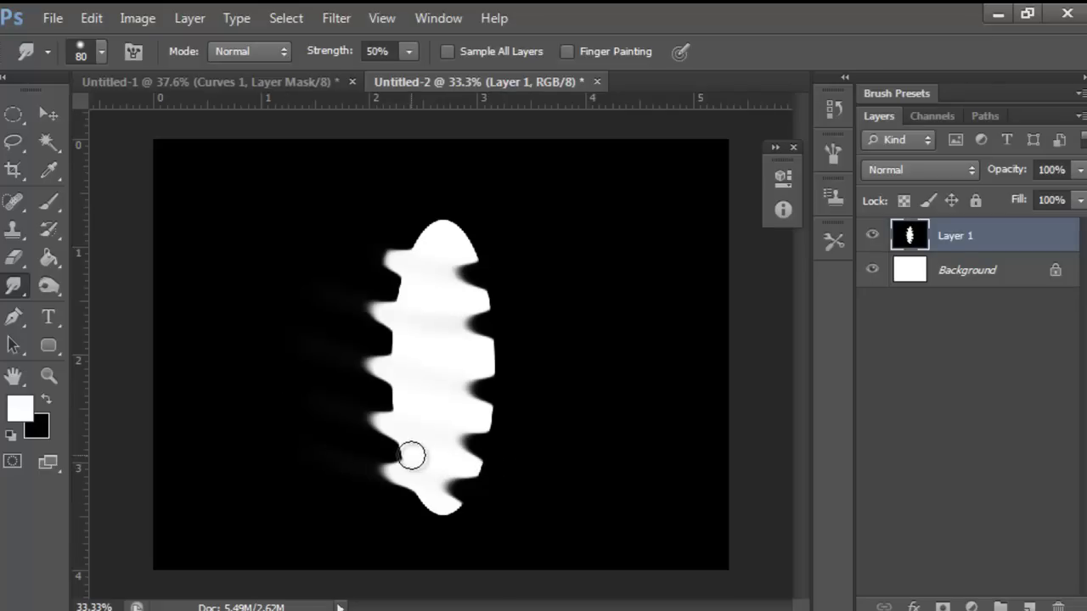
- Refine the shape: pull the top into a tip, notch the right edge, remove the bottom bulge
{"action": "mouse_move", "coordinate": [479, 230]}
{"action": "left_mouse_down"}
{"action": "mouse_move", "coordinate": [450, 237]}
{"action": "mouse_move", "coordinate": [491, 241]}
{"action": "mouse_move", "coordinate": [344, 213]}
{"action": "left_mouse_up"}
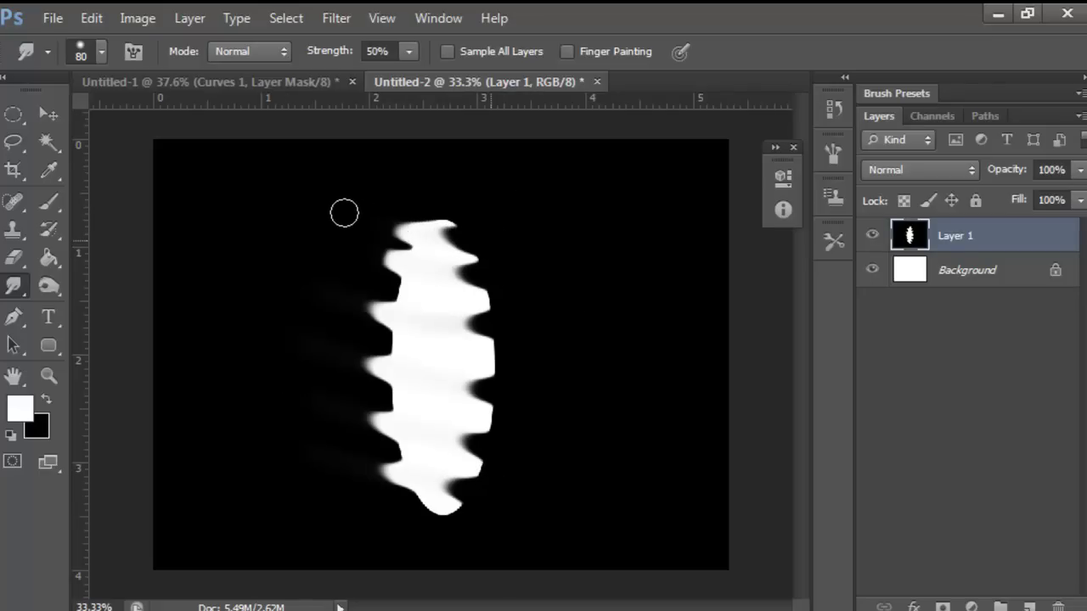
{"action": "mouse_move", "coordinate": [511, 299]}
{"action": "left_mouse_down"}
{"action": "mouse_move", "coordinate": [407, 296]}
{"action": "mouse_move", "coordinate": [331, 275]}
{"action": "left_mouse_up"}
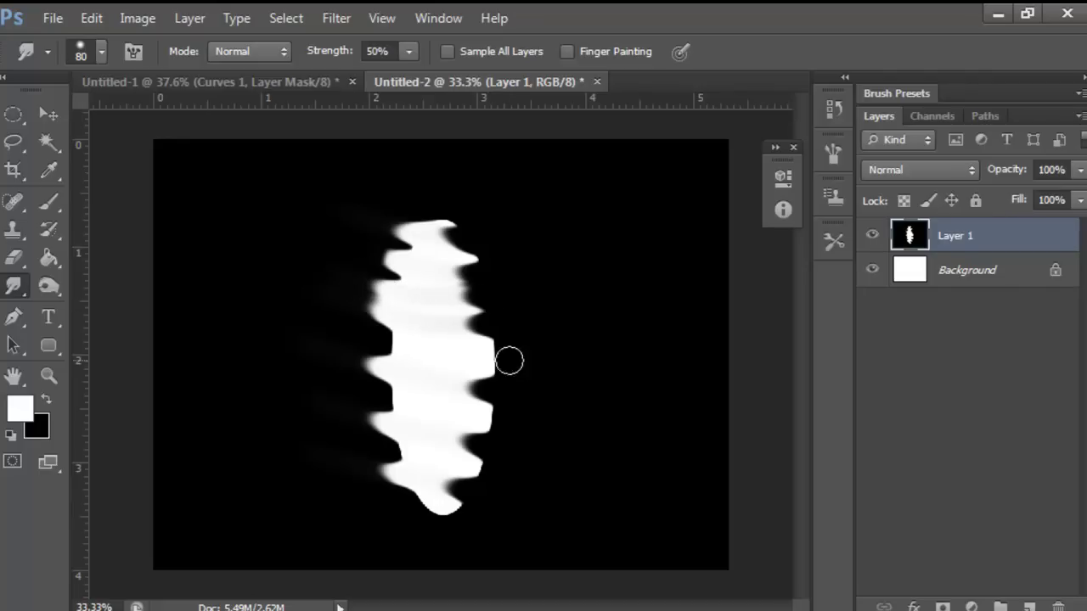
{"action": "left_click_drag", "start_coordinate": [507, 359], "coordinate": [356, 333]}
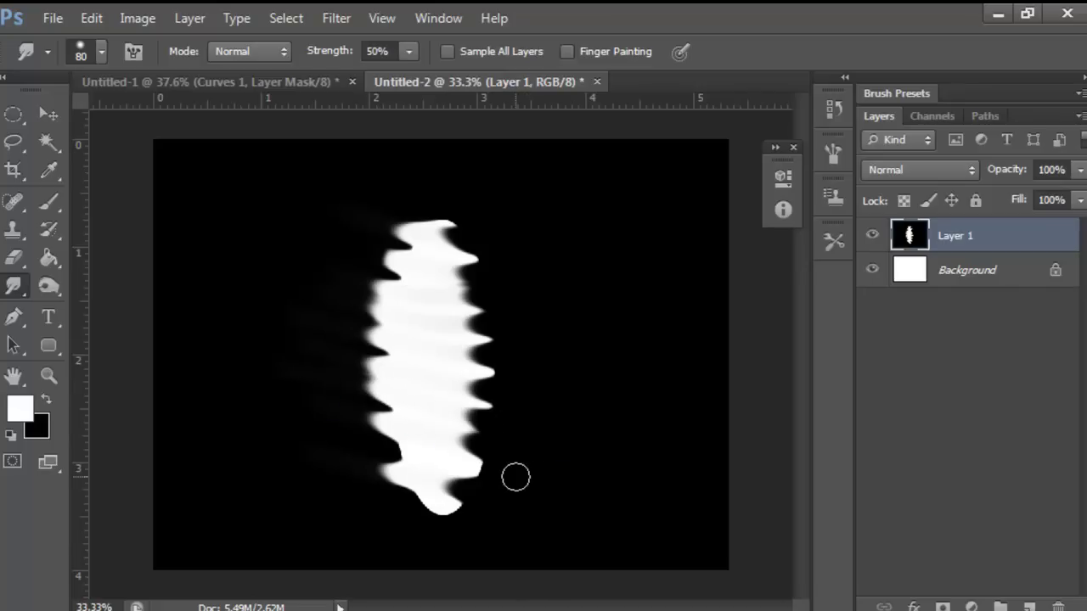
{"action": "mouse_move", "coordinate": [504, 477]}
{"action": "left_mouse_down"}
{"action": "mouse_move", "coordinate": [296, 427]}
{"action": "mouse_move", "coordinate": [478, 527]}
{"action": "mouse_move", "coordinate": [487, 514]}
{"action": "left_mouse_up"}
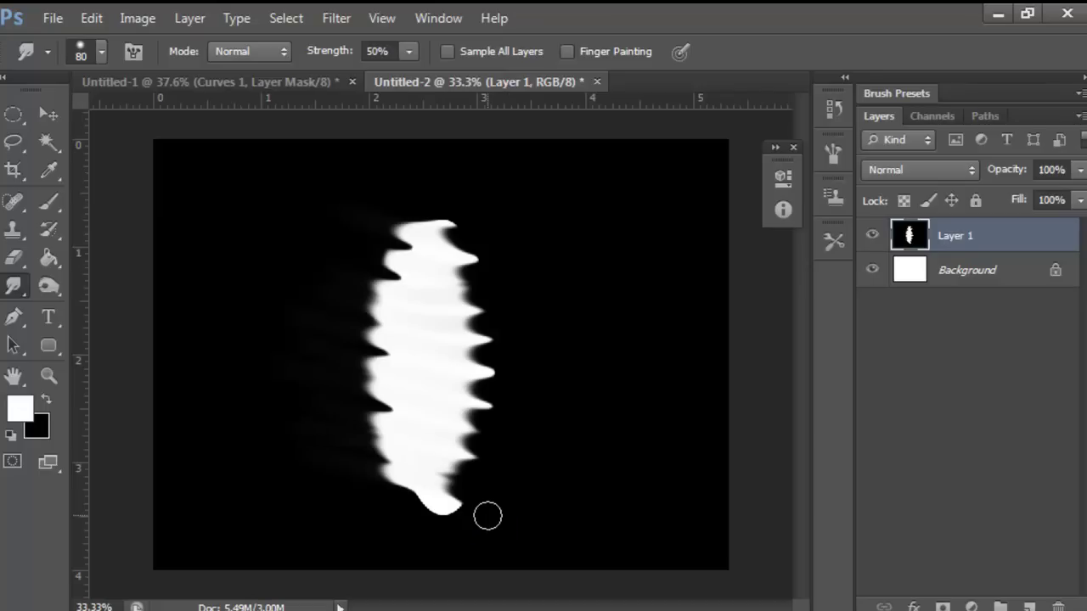
{"action": "mouse_move", "coordinate": [267, 473]}
{"action": "left_mouse_down"}
{"action": "mouse_move", "coordinate": [563, 466]}
{"action": "mouse_move", "coordinate": [501, 457]}
{"action": "mouse_move", "coordinate": [518, 463]}
{"action": "mouse_move", "coordinate": [528, 440]}
{"action": "mouse_move", "coordinate": [502, 453]}
{"action": "left_mouse_up"}
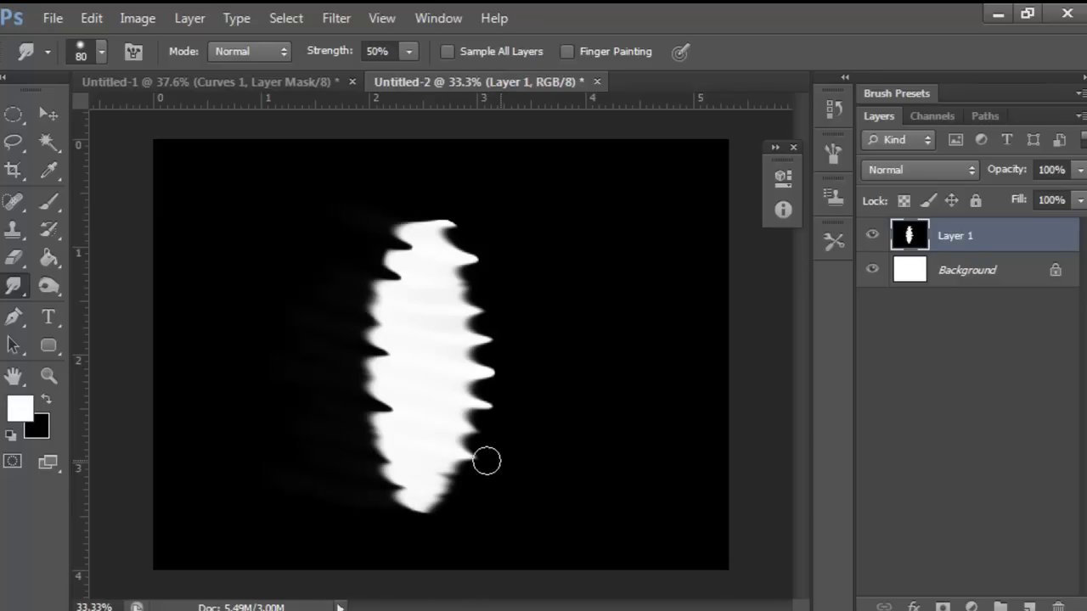
{"action": "mouse_move", "coordinate": [347, 434]}
{"action": "left_mouse_down"}
{"action": "mouse_move", "coordinate": [529, 444]}
{"action": "mouse_move", "coordinate": [487, 436]}
{"action": "mouse_move", "coordinate": [509, 419]}
{"action": "mouse_move", "coordinate": [548, 417]}
{"action": "mouse_move", "coordinate": [515, 413]}
{"action": "mouse_move", "coordinate": [532, 376]}
{"action": "mouse_move", "coordinate": [521, 376]}
{"action": "mouse_move", "coordinate": [515, 337]}
{"action": "mouse_move", "coordinate": [284, 294]}
{"action": "mouse_move", "coordinate": [515, 330]}
{"action": "mouse_move", "coordinate": [507, 308]}
{"action": "mouse_move", "coordinate": [308, 272]}
{"action": "mouse_move", "coordinate": [394, 290]}
{"action": "mouse_move", "coordinate": [531, 260]}
{"action": "mouse_move", "coordinate": [331, 238]}
{"action": "mouse_move", "coordinate": [460, 223]}
{"action": "mouse_move", "coordinate": [419, 274]}
{"action": "mouse_move", "coordinate": [327, 270]}
{"action": "left_mouse_up"}
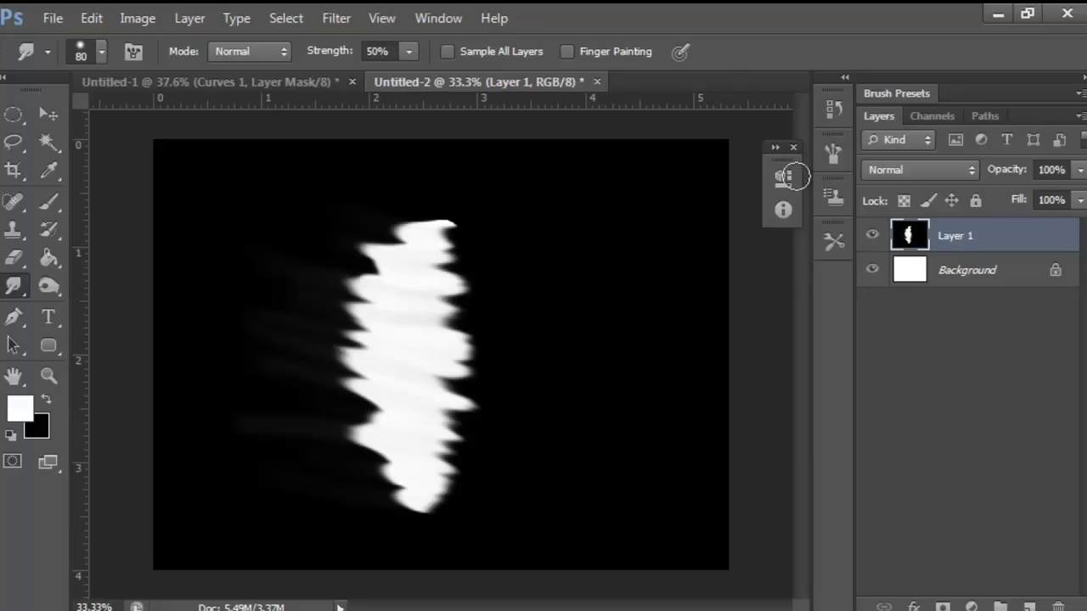
- Paint black at 54% flow over the grey smudge haze left of the flame
{"action": "left_click", "coordinate": [47, 205]}
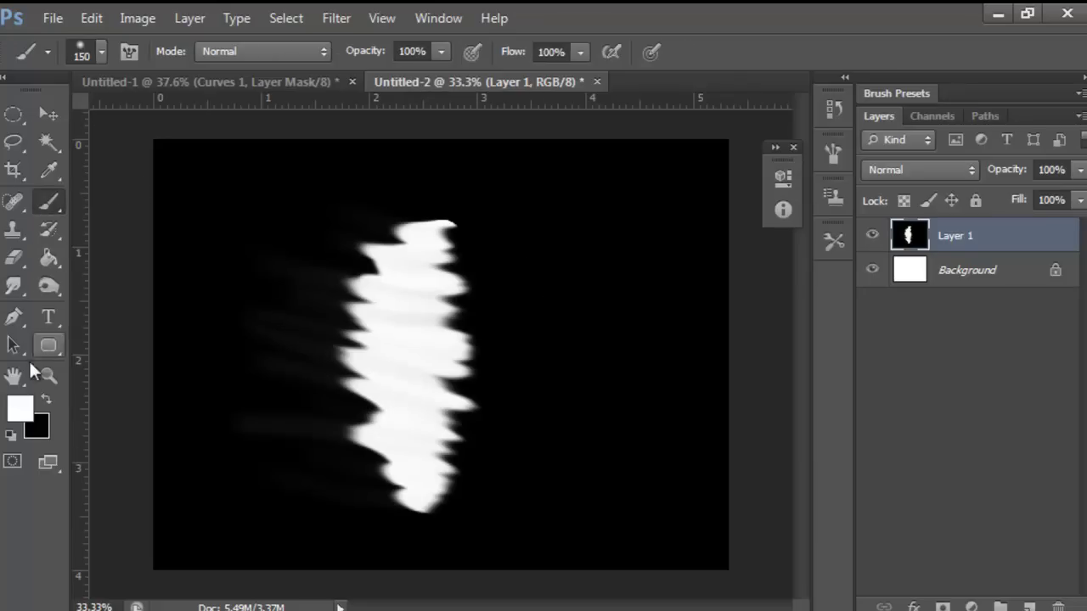
{"action": "left_click", "coordinate": [45, 397]}
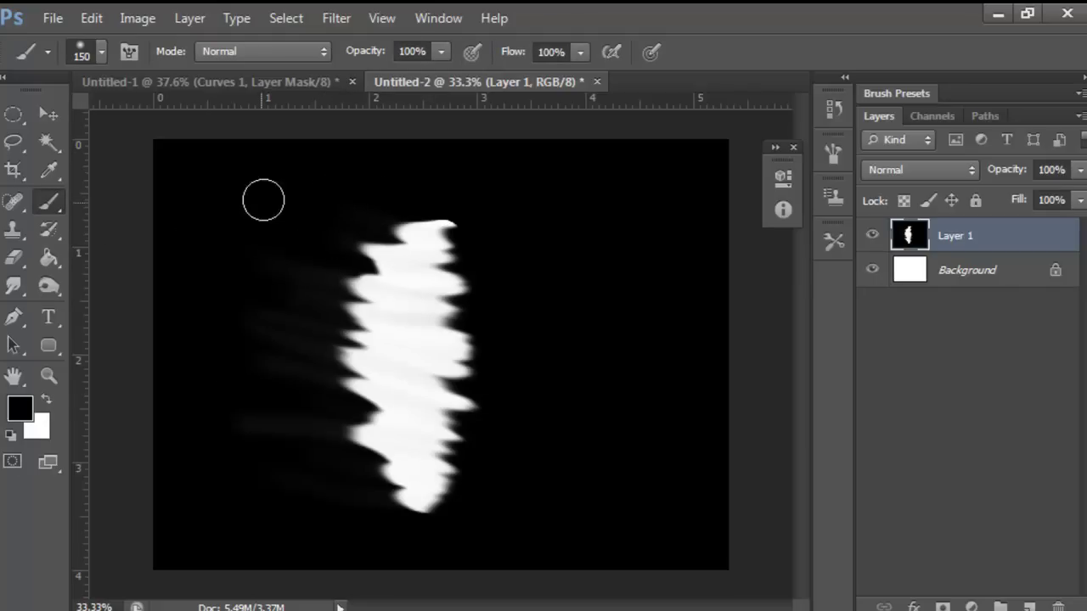
{"action": "mouse_move", "coordinate": [345, 198]}
{"action": "left_mouse_down"}
{"action": "mouse_move", "coordinate": [283, 269]}
{"action": "mouse_move", "coordinate": [261, 362]}
{"action": "mouse_move", "coordinate": [292, 222]}
{"action": "mouse_move", "coordinate": [335, 204]}
{"action": "mouse_move", "coordinate": [274, 322]}
{"action": "left_mouse_up"}
{"action": "right_click", "coordinate": [274, 323]}
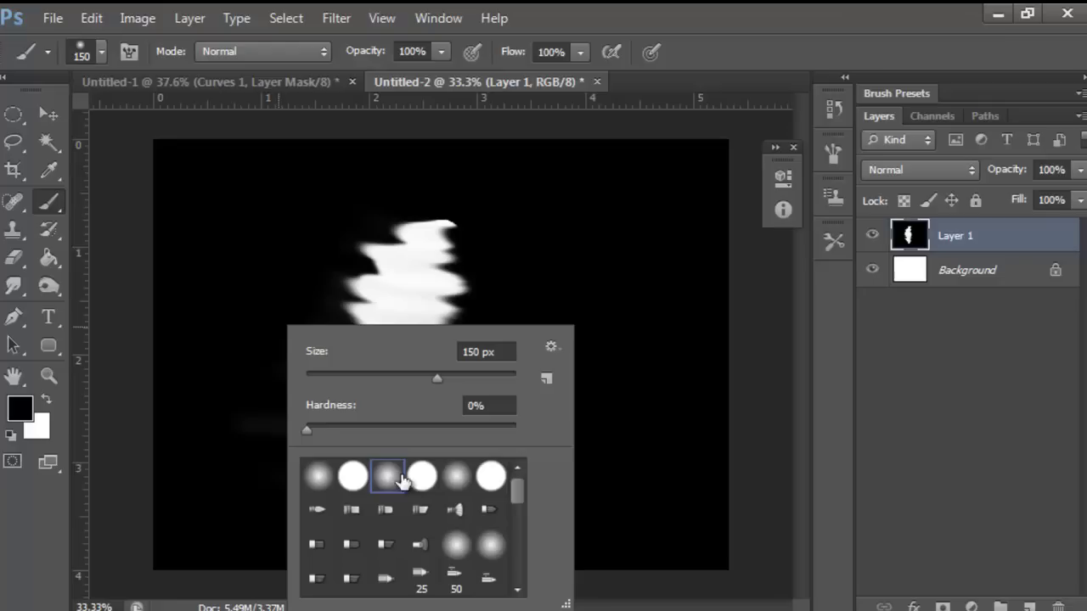
{"action": "left_click", "coordinate": [581, 52]}
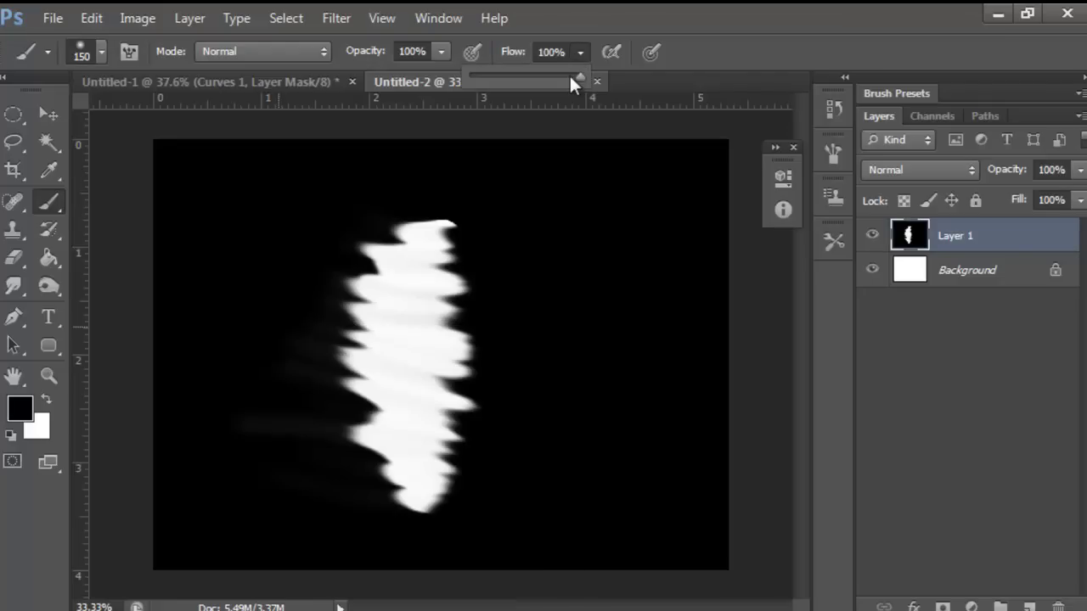
{"action": "mouse_move", "coordinate": [569, 73]}
{"action": "left_mouse_down"}
{"action": "mouse_move", "coordinate": [536, 75]}
{"action": "mouse_move", "coordinate": [500, 111]}
{"action": "left_mouse_up"}
{"action": "left_click_drag", "start_coordinate": [380, 187], "coordinate": [357, 223]}
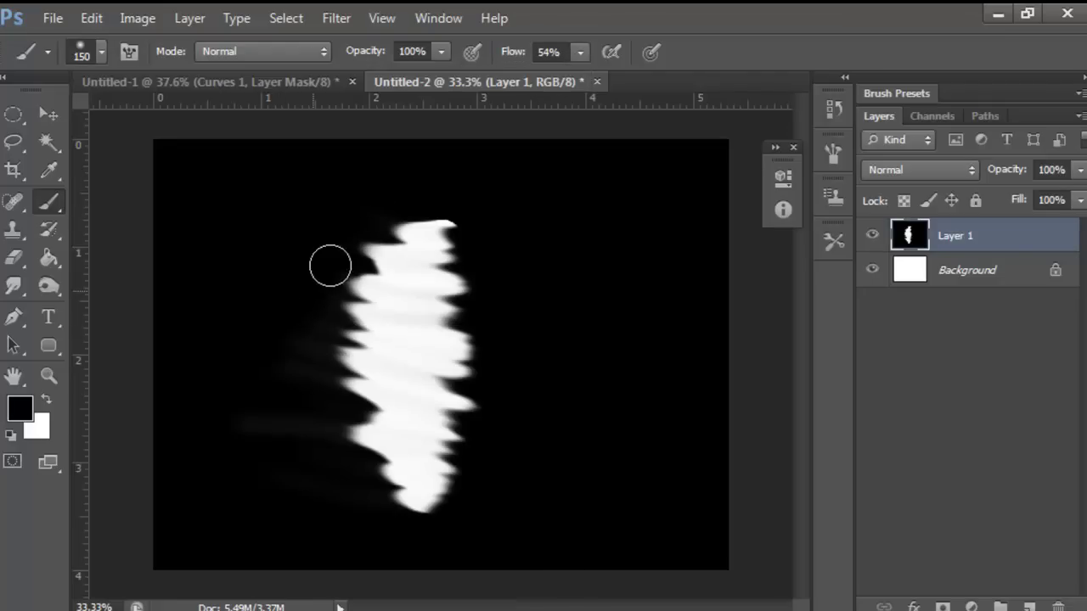
{"action": "mouse_move", "coordinate": [255, 464]}
{"action": "left_mouse_down"}
{"action": "mouse_move", "coordinate": [301, 502]}
{"action": "mouse_move", "coordinate": [337, 484]}
{"action": "mouse_move", "coordinate": [308, 420]}
{"action": "mouse_move", "coordinate": [298, 330]}
{"action": "mouse_move", "coordinate": [308, 305]}
{"action": "left_mouse_up"}
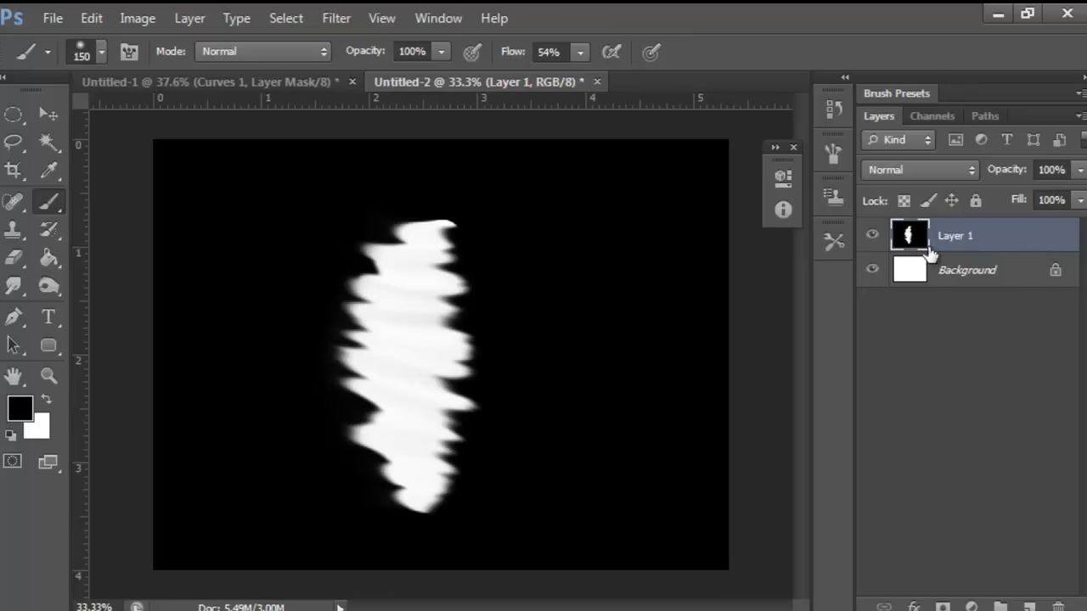
{"action": "left_click", "coordinate": [971, 606]}
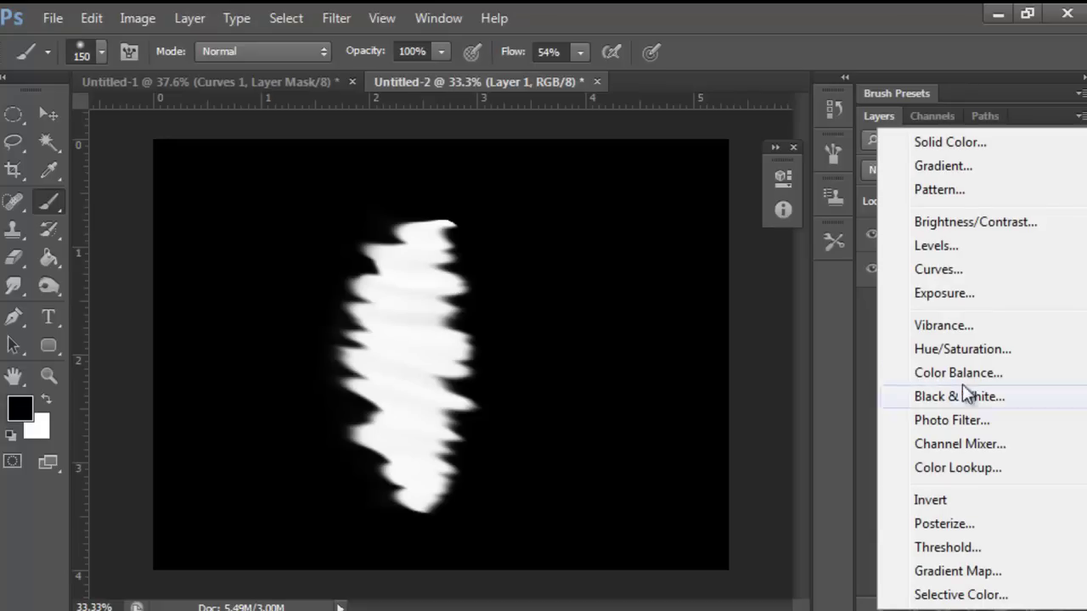
- Add a Curves adjustment layer and bend the Red curve up to warm the flame
{"action": "key", "text": "Escape"}
{"action": "left_click", "coordinate": [971, 606]}
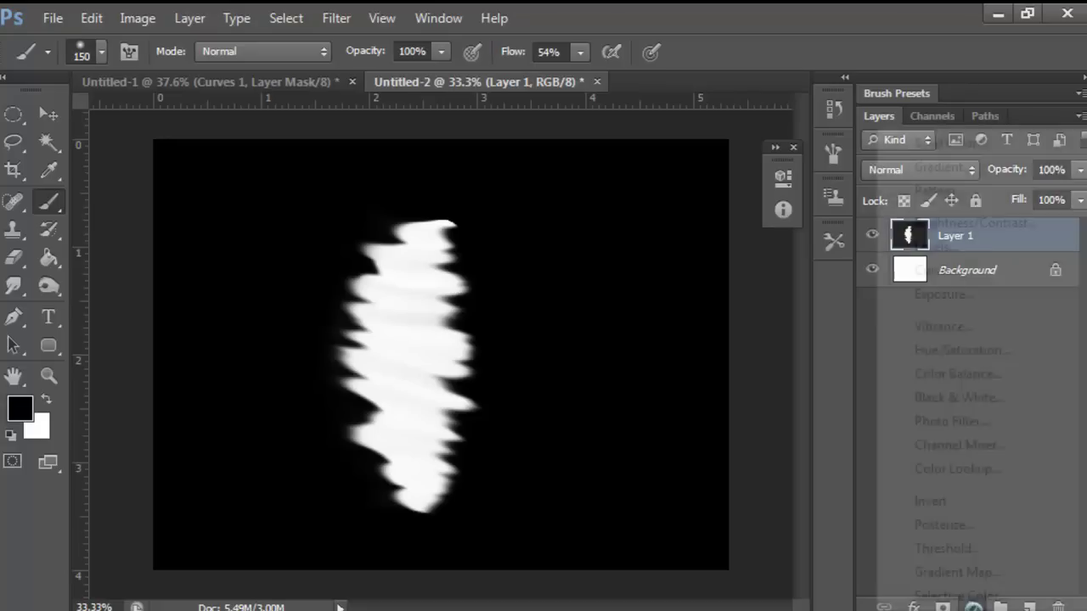
{"action": "left_click", "coordinate": [968, 272]}
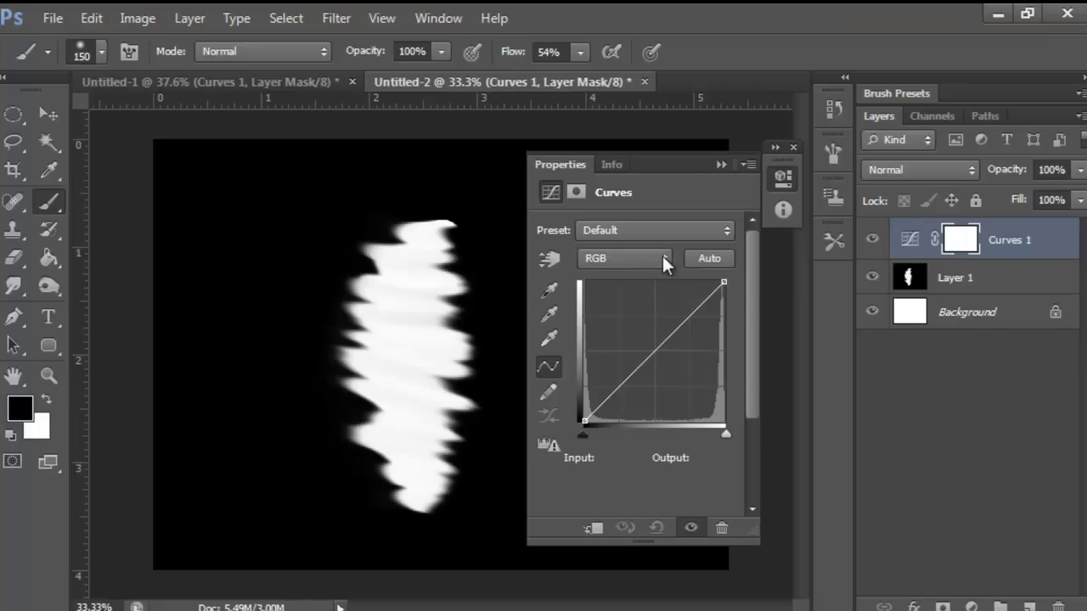
{"action": "left_click", "coordinate": [664, 261]}
{"action": "left_click", "coordinate": [632, 267]}
{"action": "left_click", "coordinate": [633, 258]}
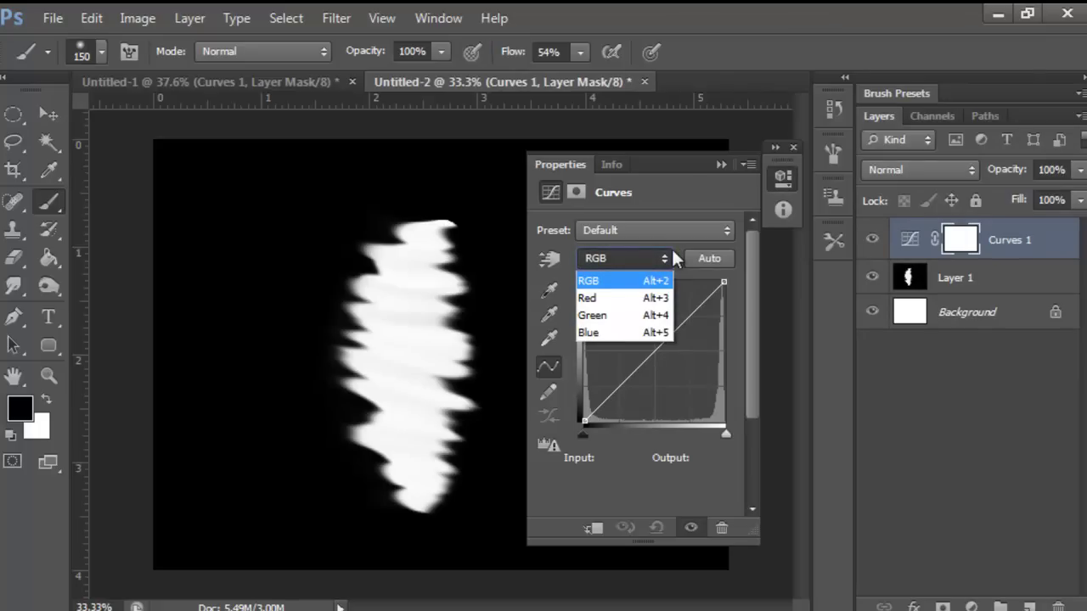
{"action": "left_click", "coordinate": [626, 297]}
{"action": "left_click_drag", "start_coordinate": [646, 356], "coordinate": [623, 337]}
- Raise the Green curve toward yellow and pull the Blue curve down
{"action": "left_click", "coordinate": [613, 261]}
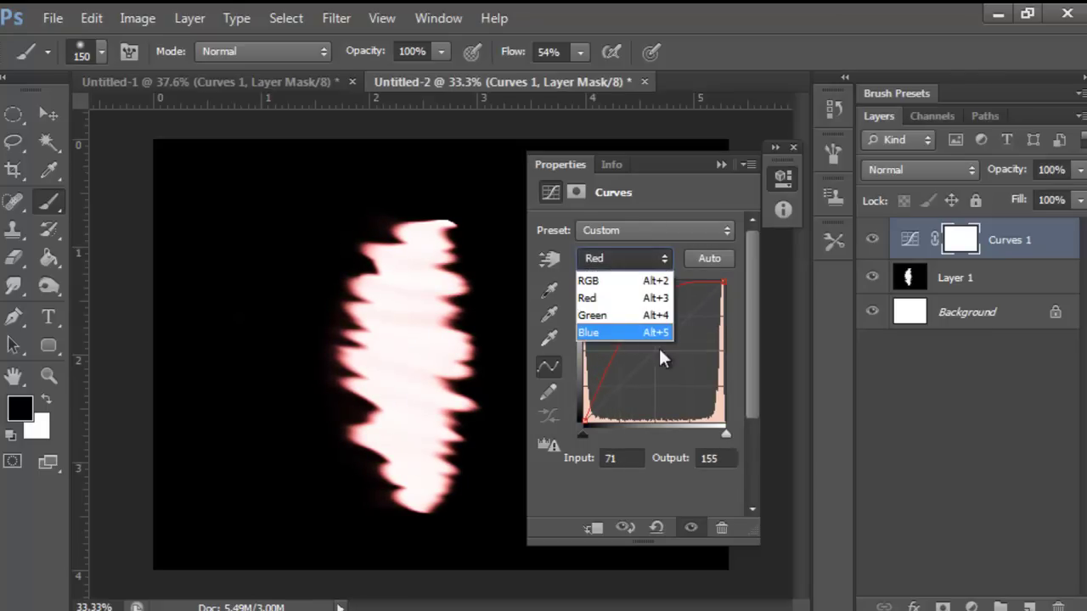
{"action": "left_click", "coordinate": [625, 316]}
{"action": "left_click_drag", "start_coordinate": [625, 362], "coordinate": [602, 374]}
{"action": "left_click", "coordinate": [632, 259]}
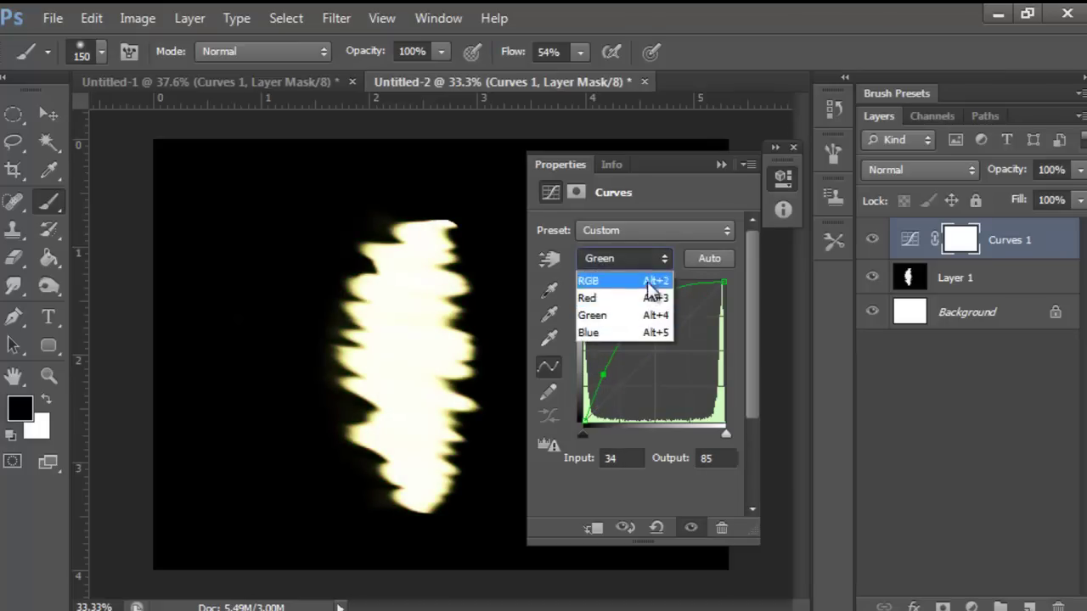
{"action": "left_click", "coordinate": [633, 331]}
{"action": "left_click_drag", "start_coordinate": [648, 355], "coordinate": [669, 394]}
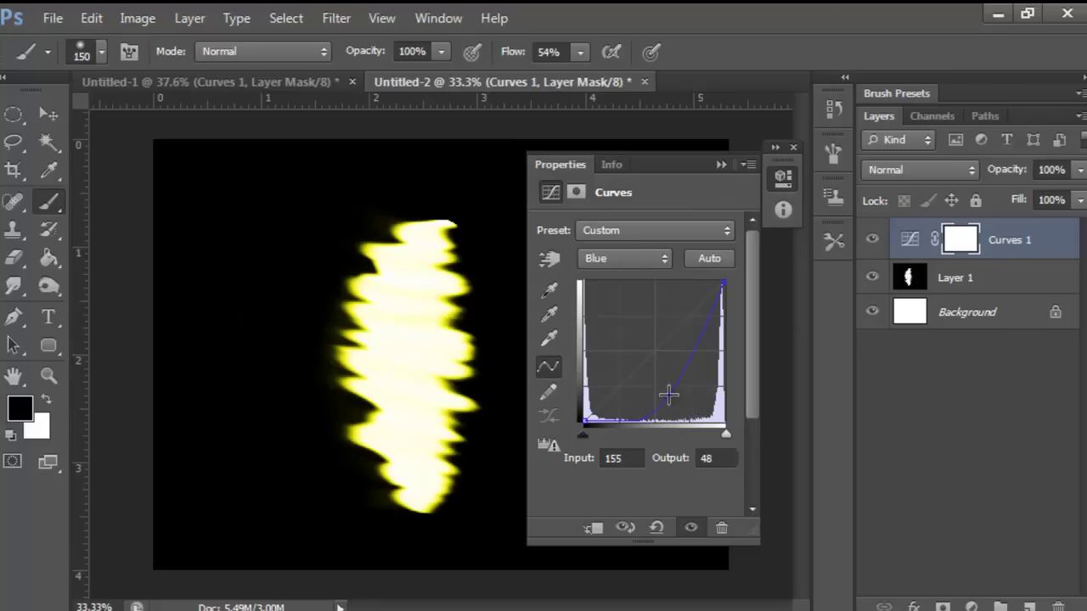
- Steepen the Red curve, straighten Green, then ease Red for a softer orange
{"action": "left_click", "coordinate": [640, 263]}
{"action": "left_click", "coordinate": [650, 297]}
{"action": "left_click_drag", "start_coordinate": [635, 342], "coordinate": [600, 341]}
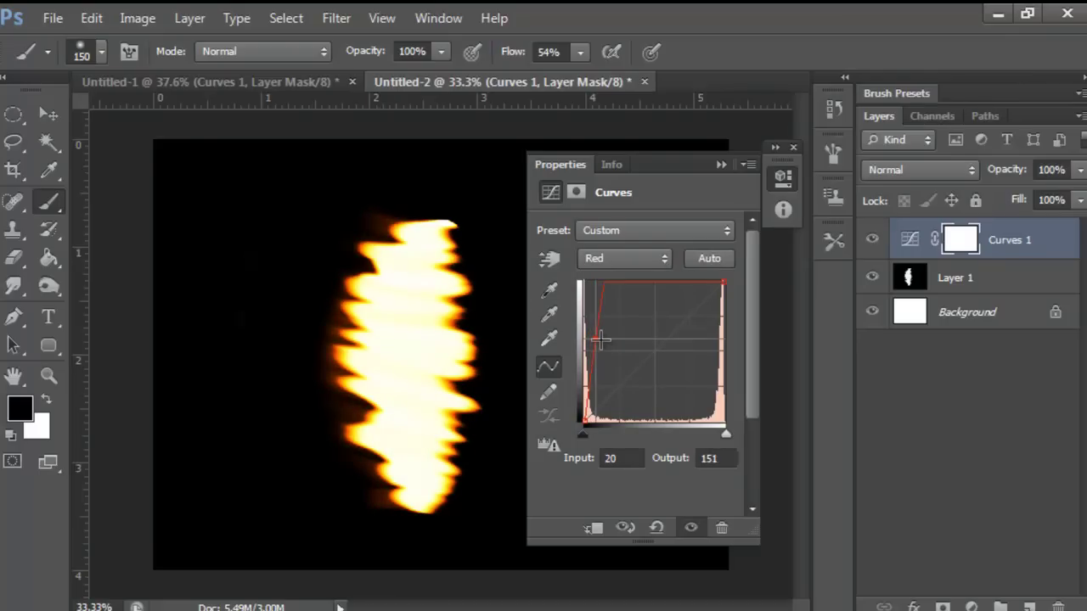
{"action": "left_click", "coordinate": [624, 259]}
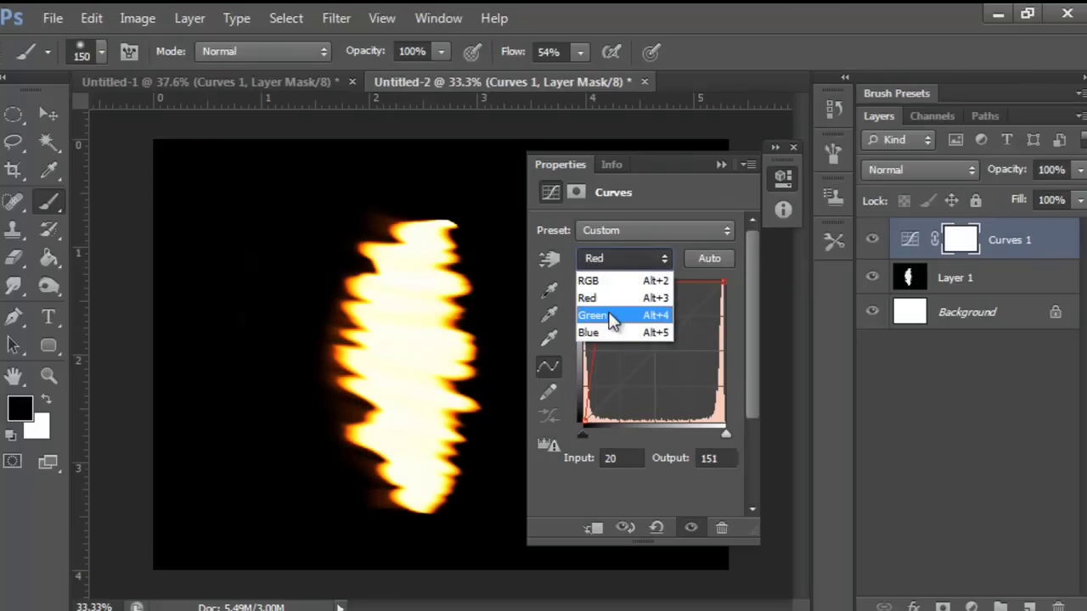
{"action": "left_click", "coordinate": [611, 316]}
{"action": "left_click_drag", "start_coordinate": [604, 374], "coordinate": [642, 363]}
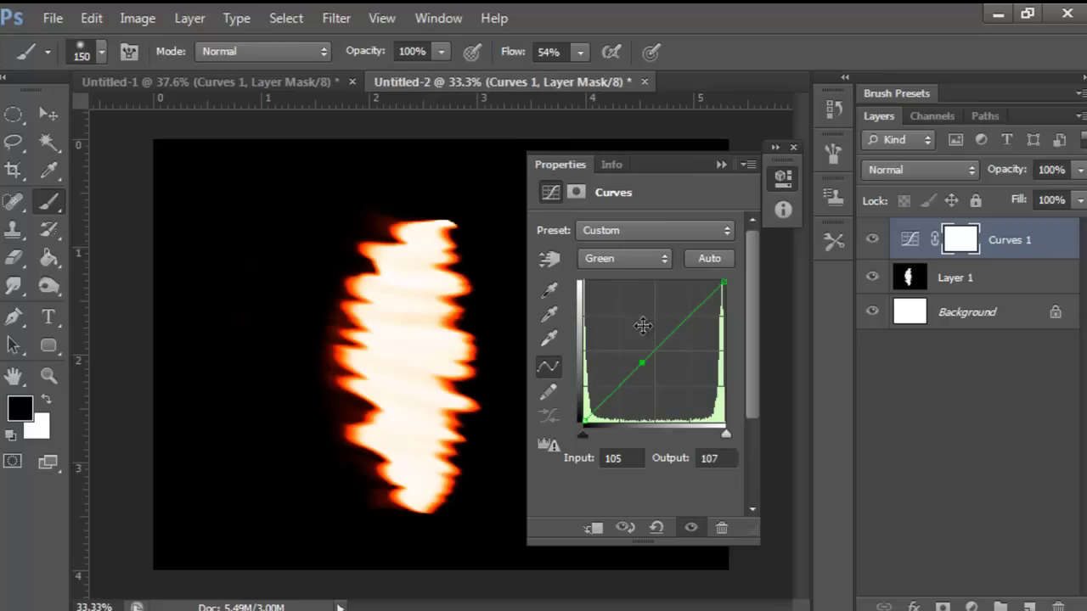
{"action": "left_click", "coordinate": [624, 263]}
{"action": "left_click", "coordinate": [619, 307]}
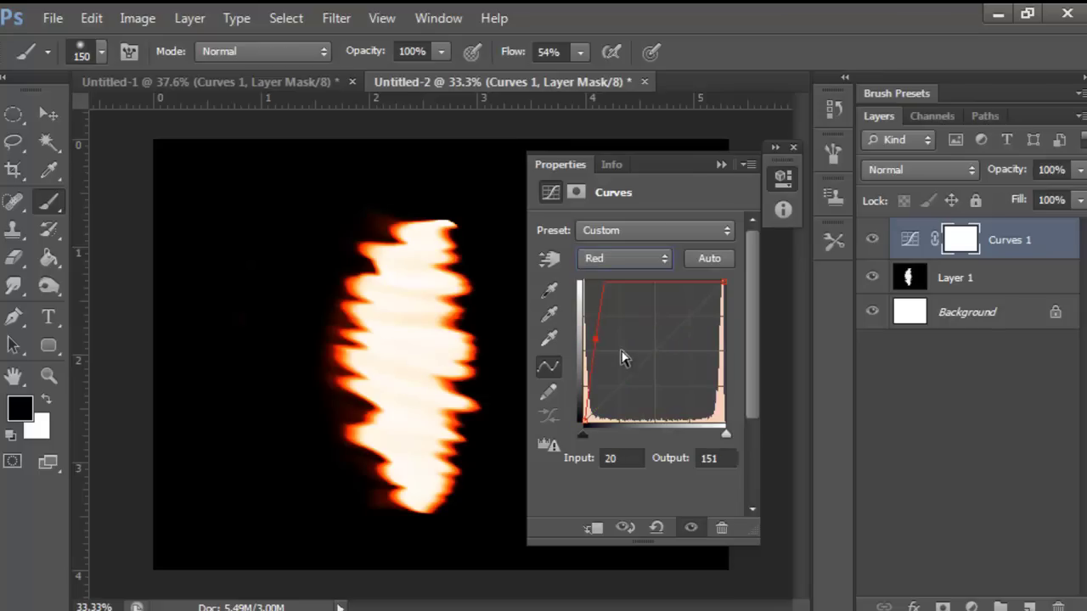
{"action": "left_click_drag", "start_coordinate": [599, 339], "coordinate": [614, 346]}
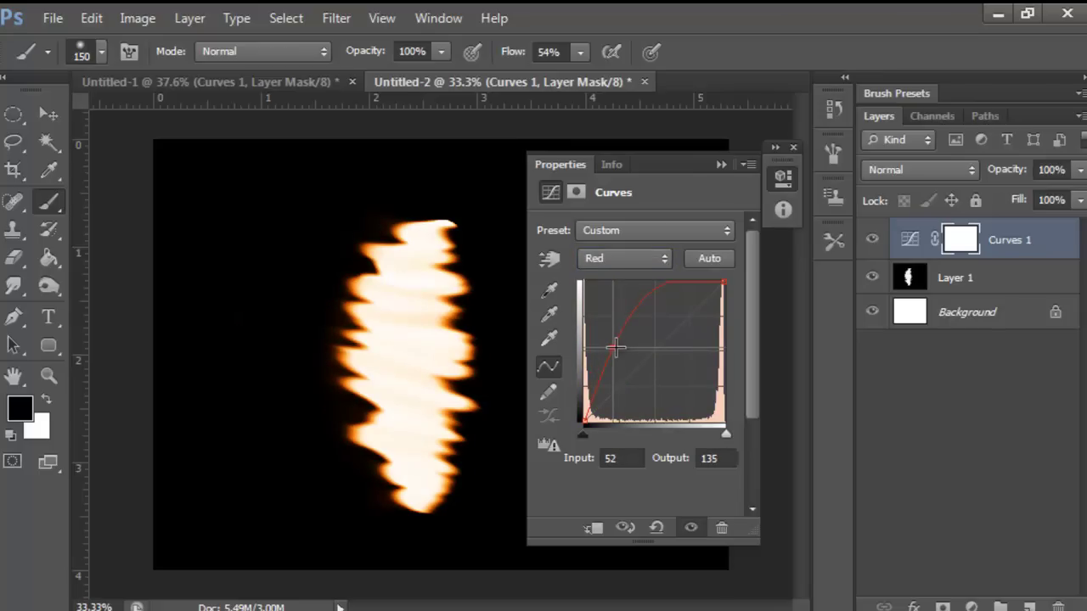
- Bend Green up for a yellower flame and steepen Red for stronger orange edges
{"action": "left_click", "coordinate": [623, 260]}
{"action": "left_click", "coordinate": [619, 312]}
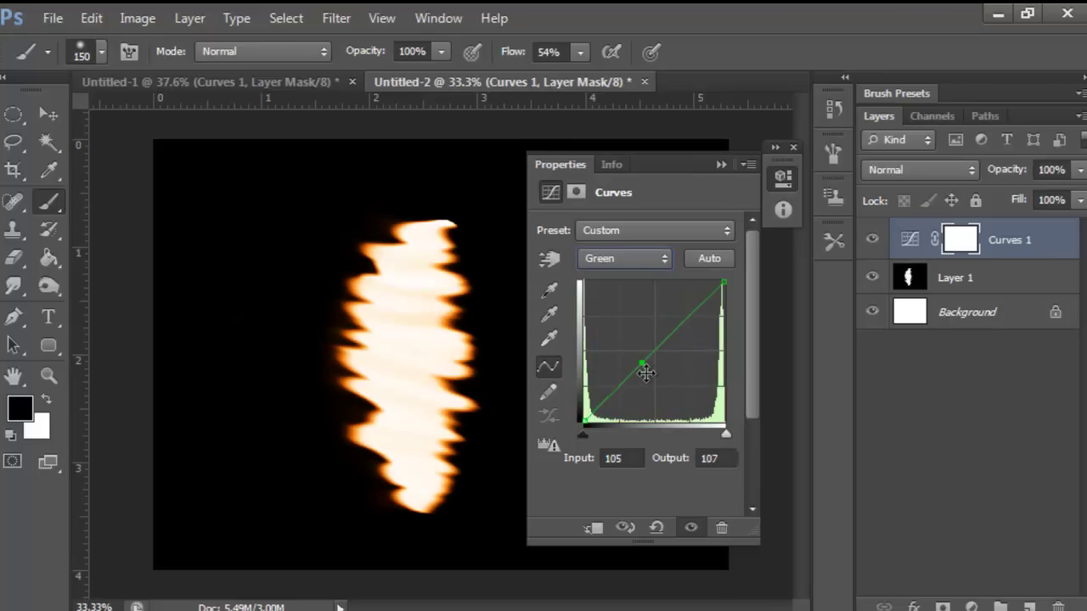
{"action": "left_click_drag", "start_coordinate": [641, 364], "coordinate": [629, 345]}
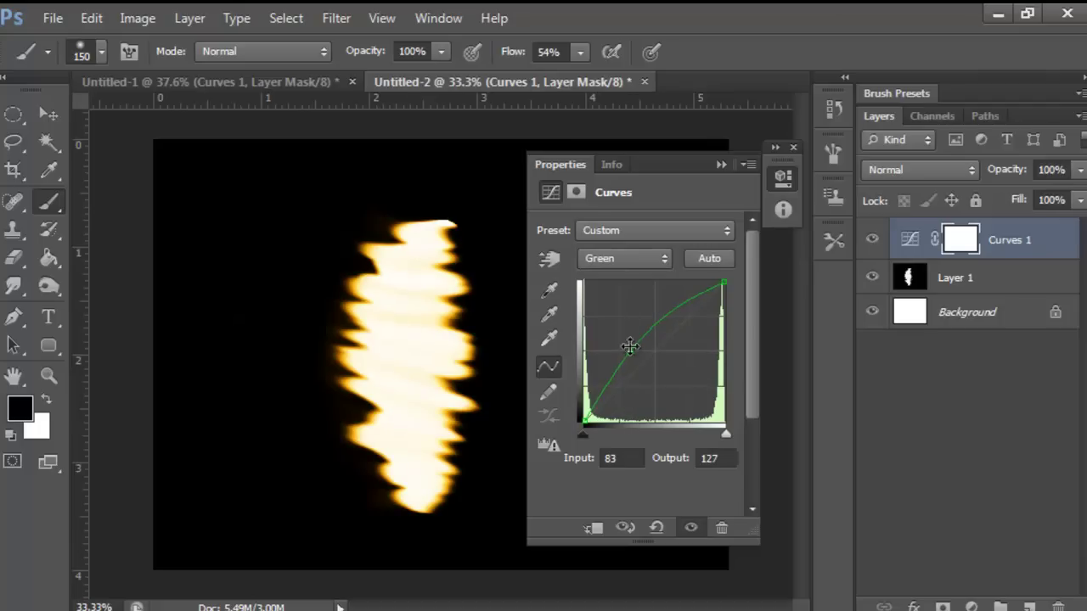
{"action": "left_click", "coordinate": [620, 260]}
{"action": "left_click", "coordinate": [619, 297]}
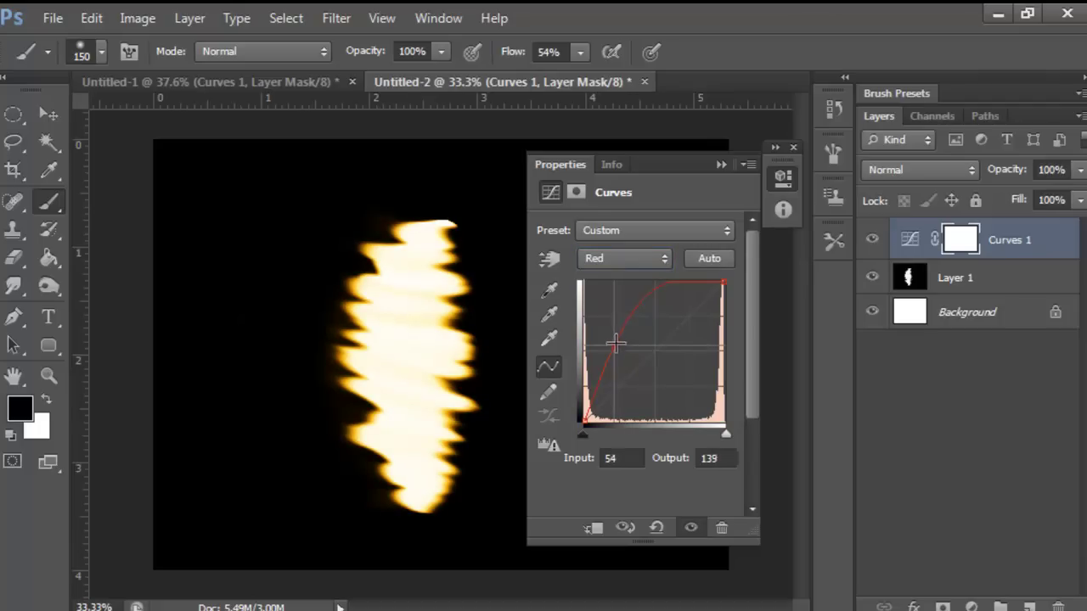
{"action": "mouse_move", "coordinate": [616, 343]}
{"action": "left_mouse_down"}
{"action": "mouse_move", "coordinate": [619, 333]}
{"action": "mouse_move", "coordinate": [602, 334]}
{"action": "mouse_move", "coordinate": [601, 345]}
{"action": "left_mouse_up"}
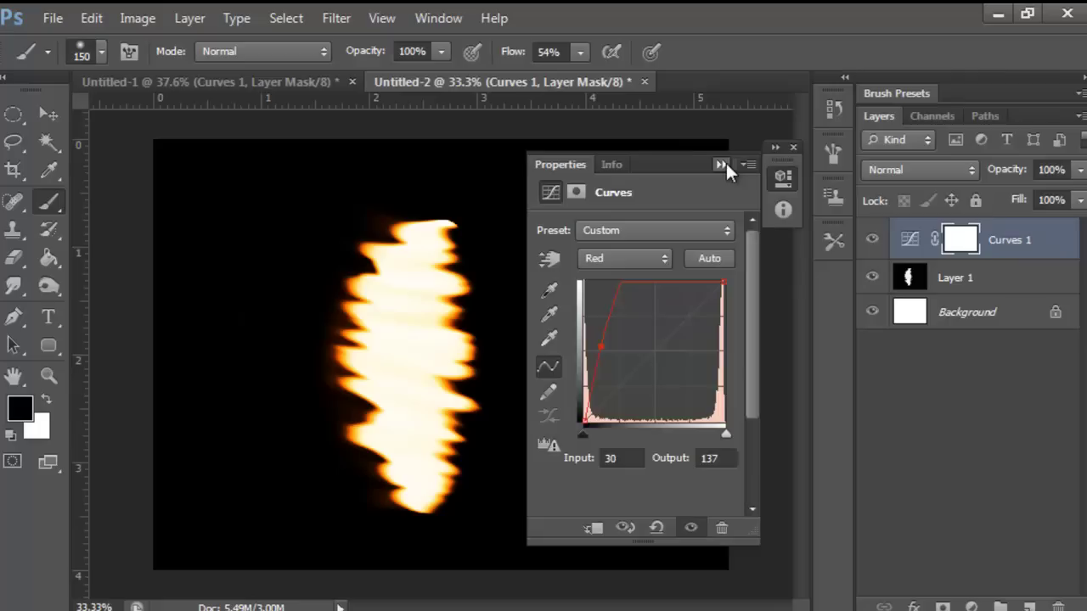
{"action": "left_click", "coordinate": [720, 165]}
- Make Layer 1 active and draw an elliptical selection around the flame
{"action": "left_click", "coordinate": [57, 118]}
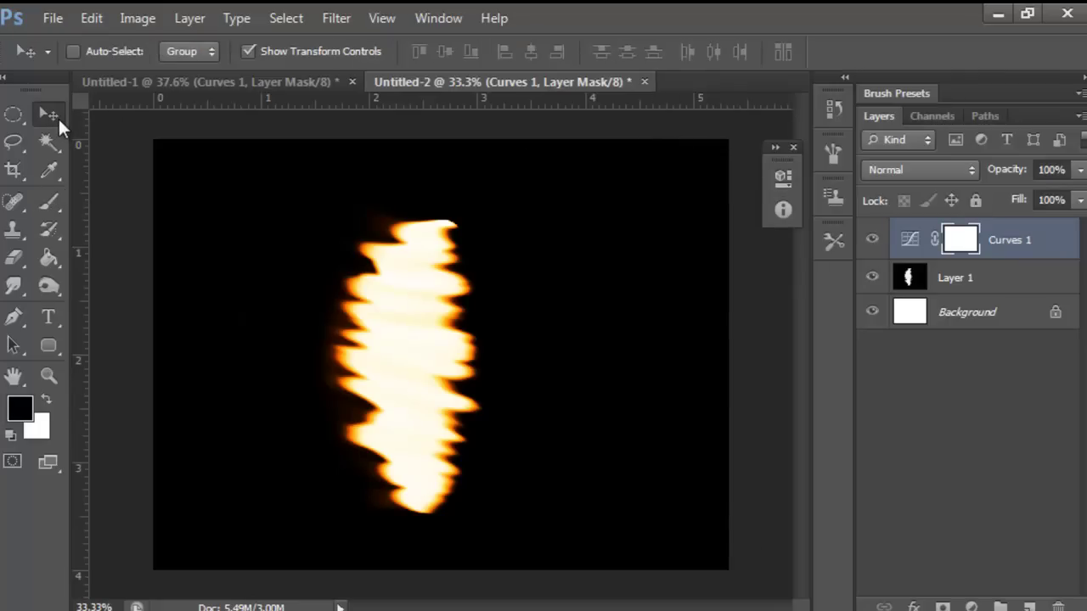
{"action": "left_click", "coordinate": [13, 115]}
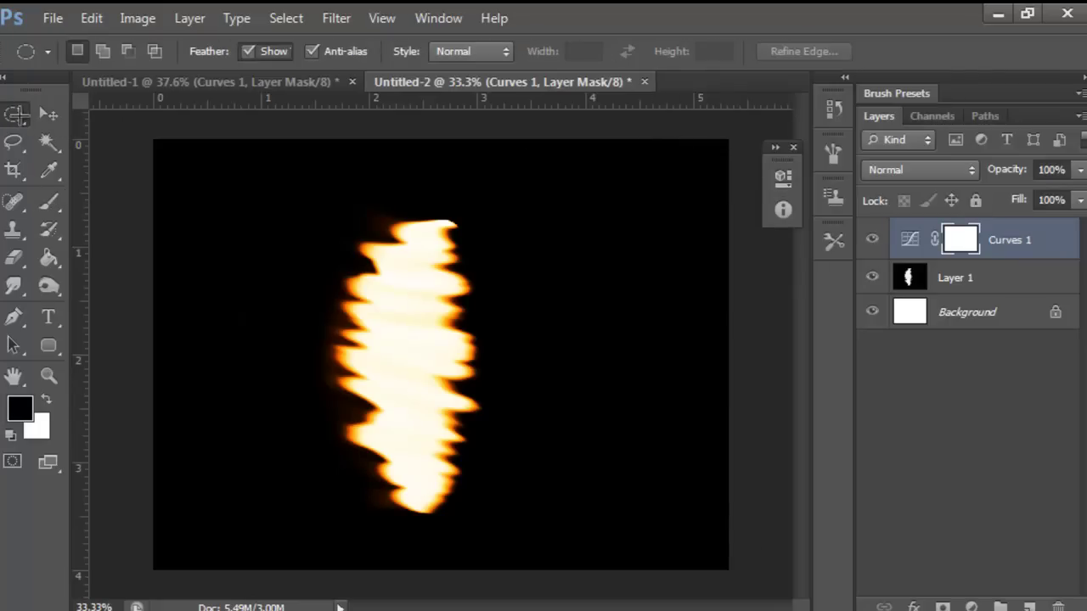
{"action": "left_click", "coordinate": [1013, 276]}
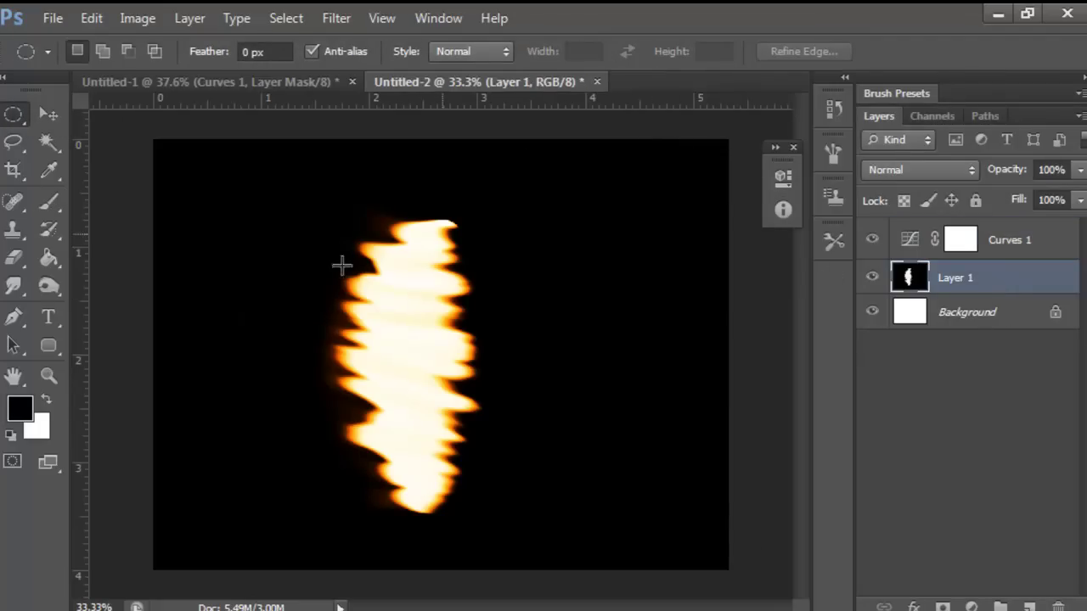
{"action": "left_click_drag", "start_coordinate": [231, 182], "coordinate": [636, 531]}
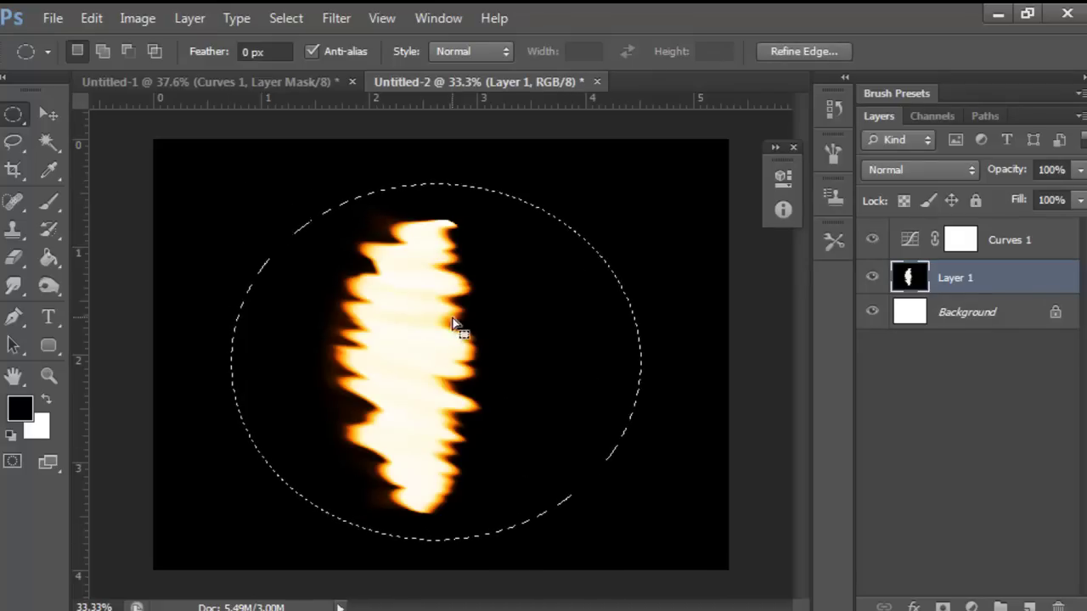
{"action": "right_click", "coordinate": [600, 289]}
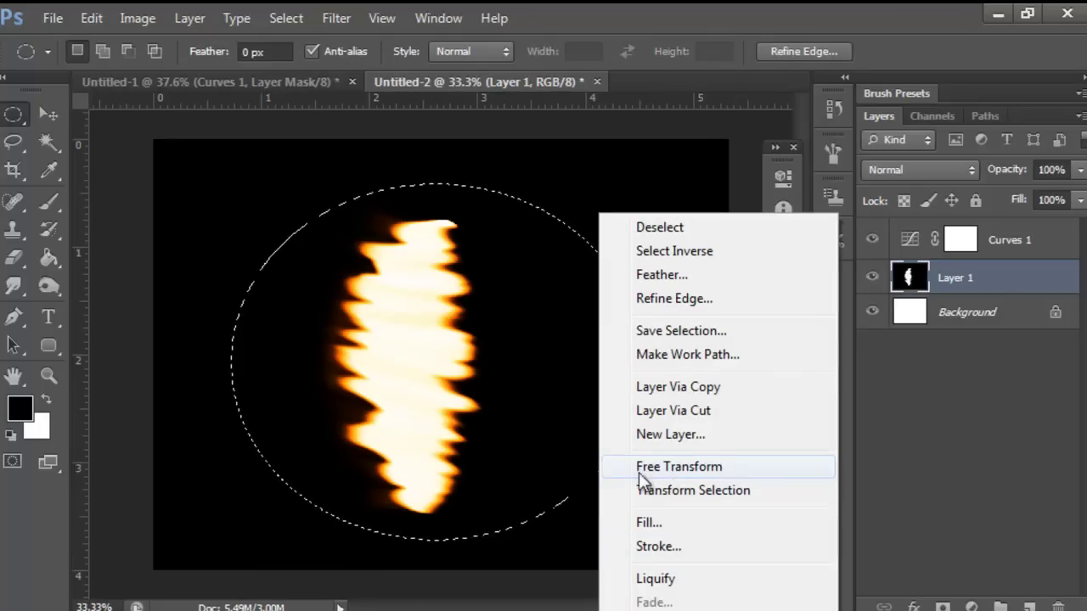
{"action": "left_click", "coordinate": [690, 95]}
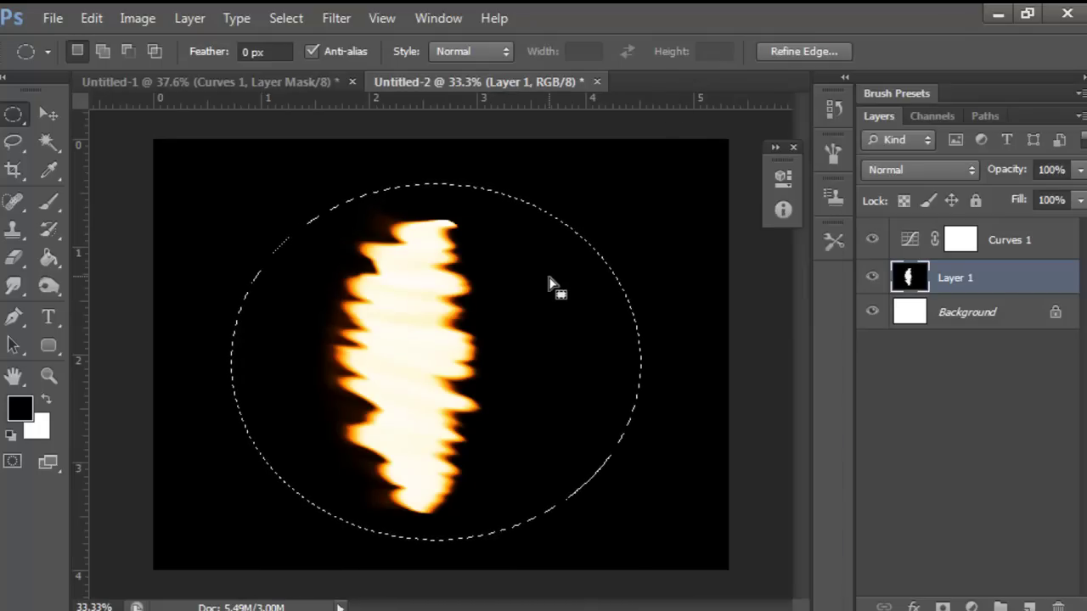
- Free Transform the selection to rotate the flame 90° clockwise, commit, and deselect
{"action": "key", "text": "ctrl+t"}
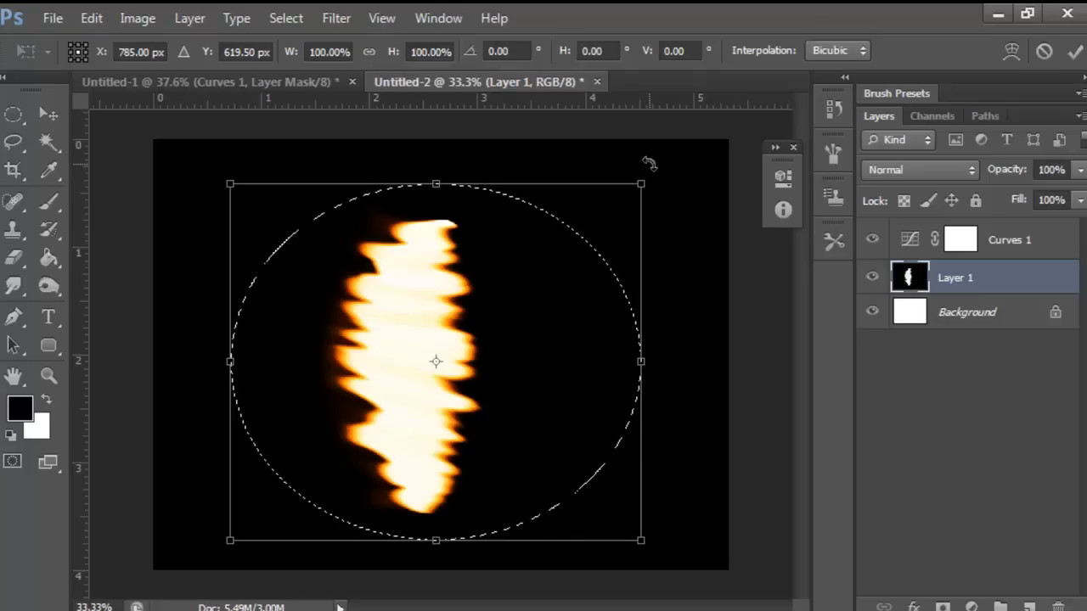
{"action": "left_click_drag", "start_coordinate": [648, 163], "coordinate": [601, 571]}
{"action": "left_click", "coordinate": [1074, 51]}
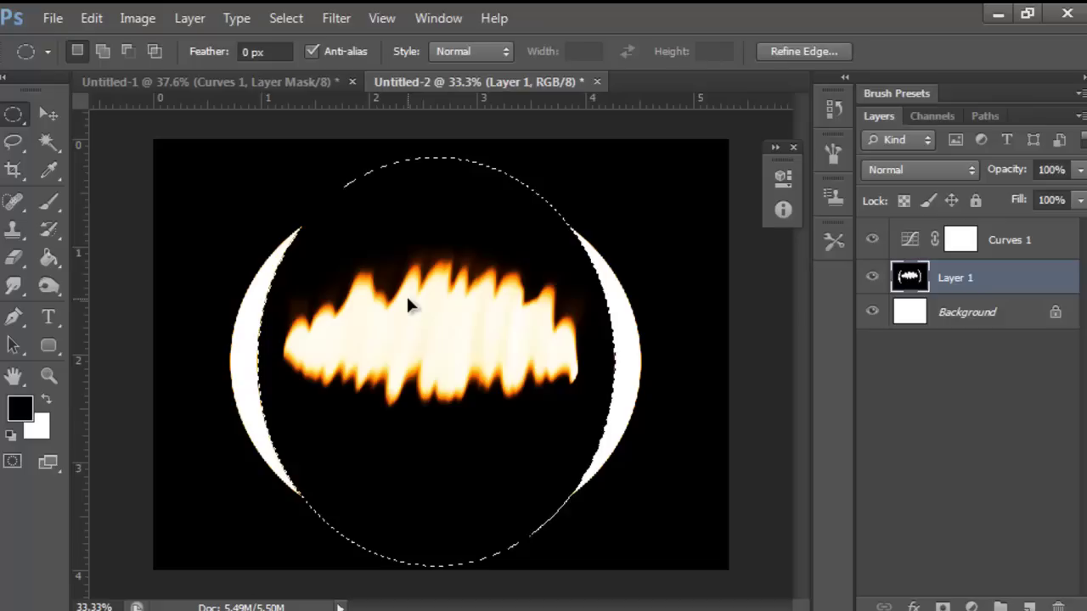
{"action": "key", "text": "ctrl+d"}
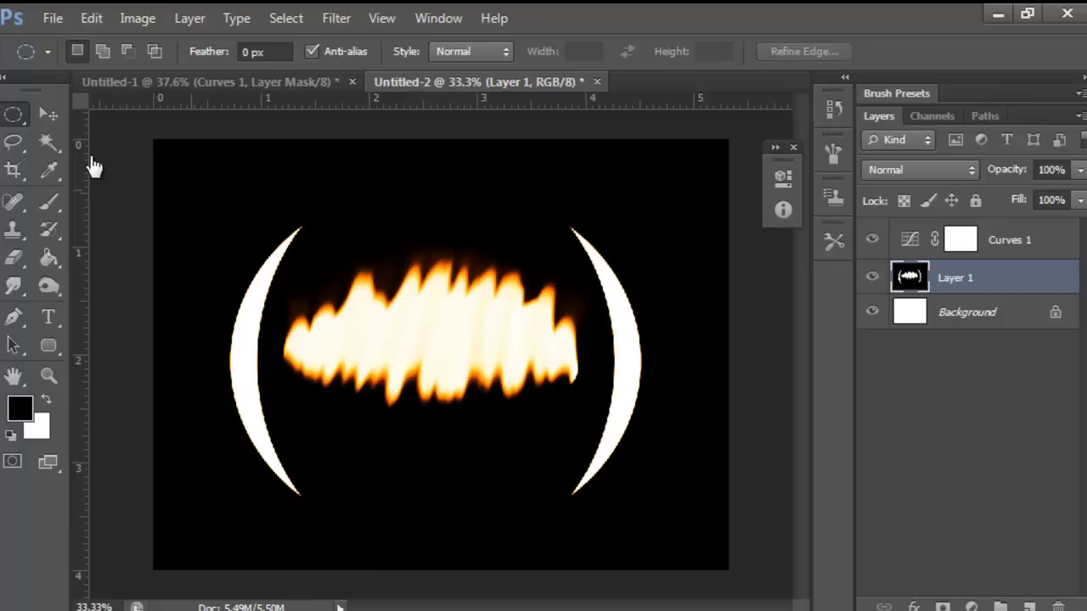
{"action": "left_click", "coordinate": [49, 200]}
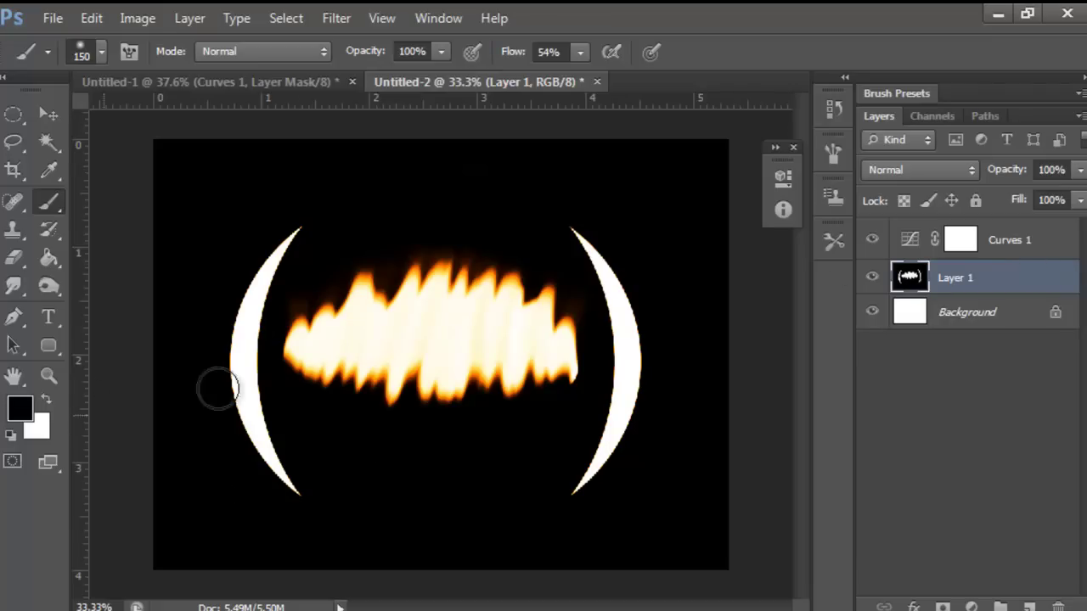
- Try white and black test strokes over the upper left, undoing each one
{"action": "left_click", "coordinate": [47, 397]}
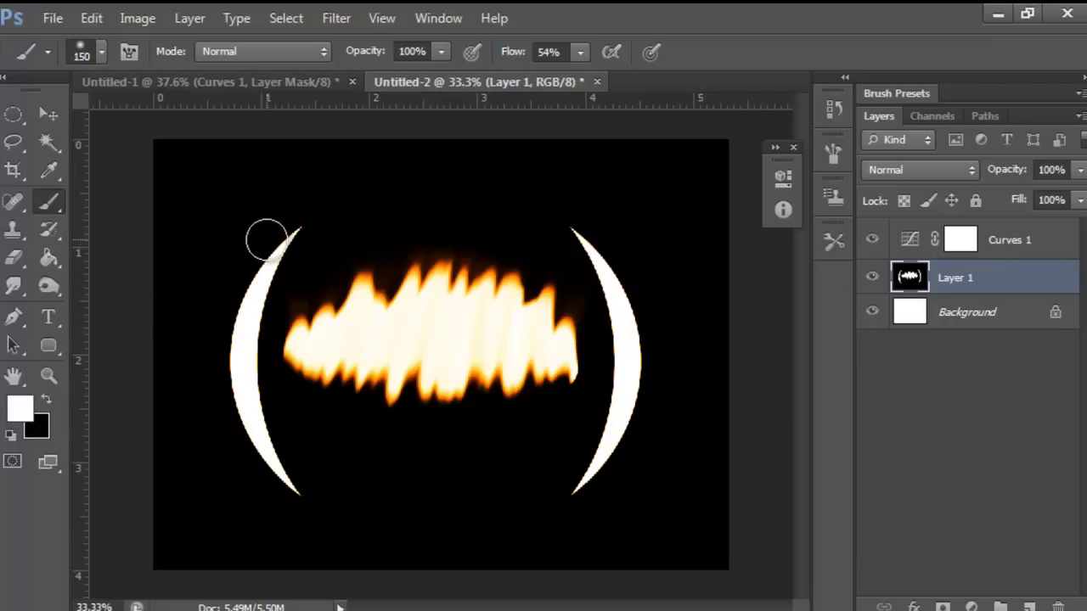
{"action": "left_click_drag", "start_coordinate": [269, 231], "coordinate": [185, 295]}
{"action": "key", "text": "ctrl+z"}
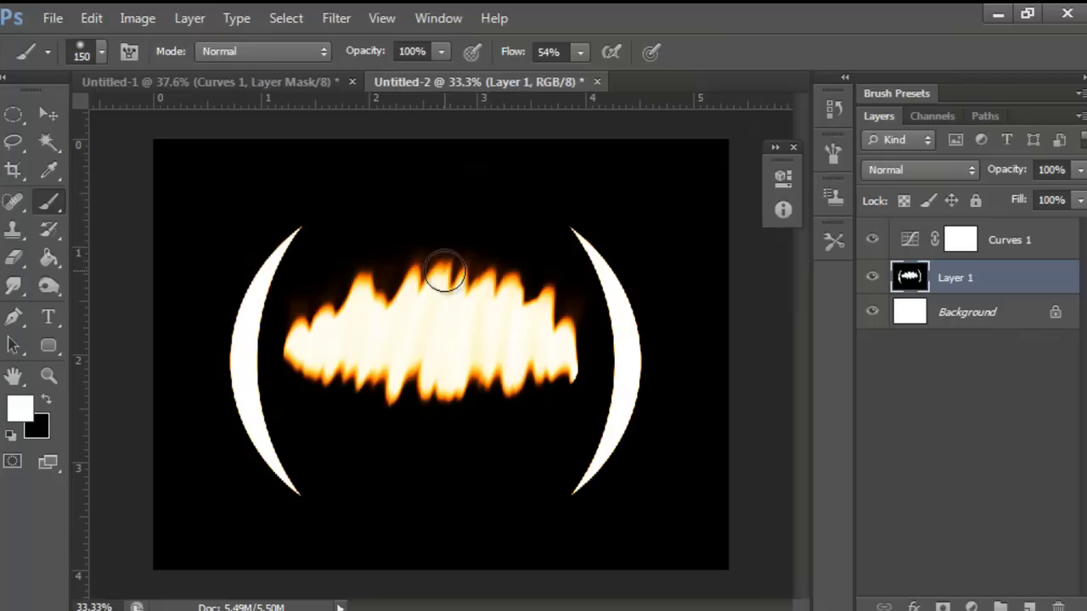
{"action": "mouse_move", "coordinate": [217, 208]}
{"action": "left_mouse_down"}
{"action": "mouse_move", "coordinate": [296, 189]}
{"action": "mouse_move", "coordinate": [574, 200]}
{"action": "left_mouse_up"}
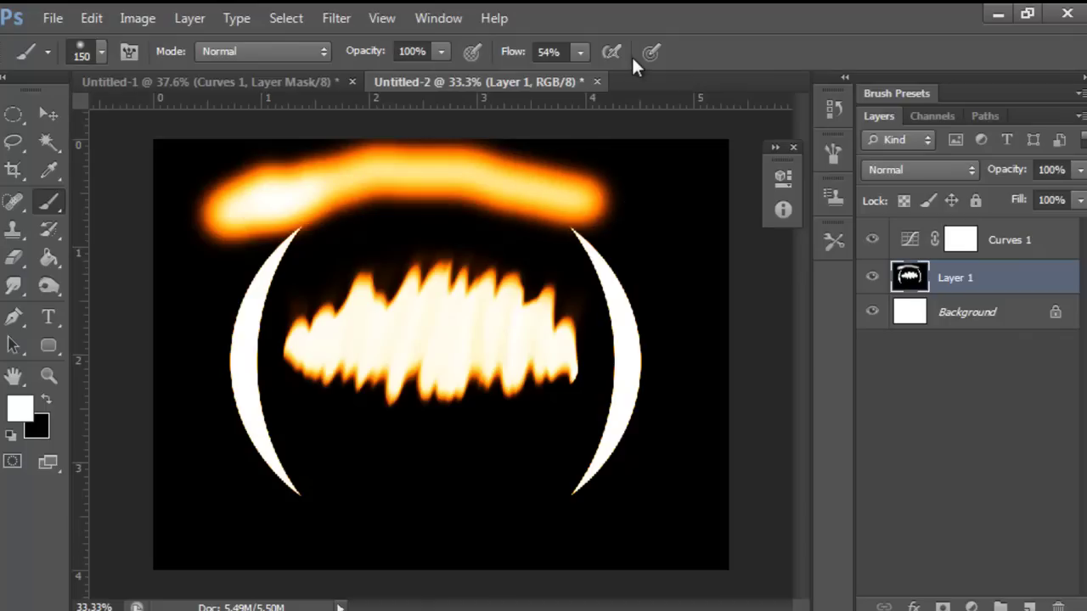
{"action": "key", "text": "ctrl+z"}
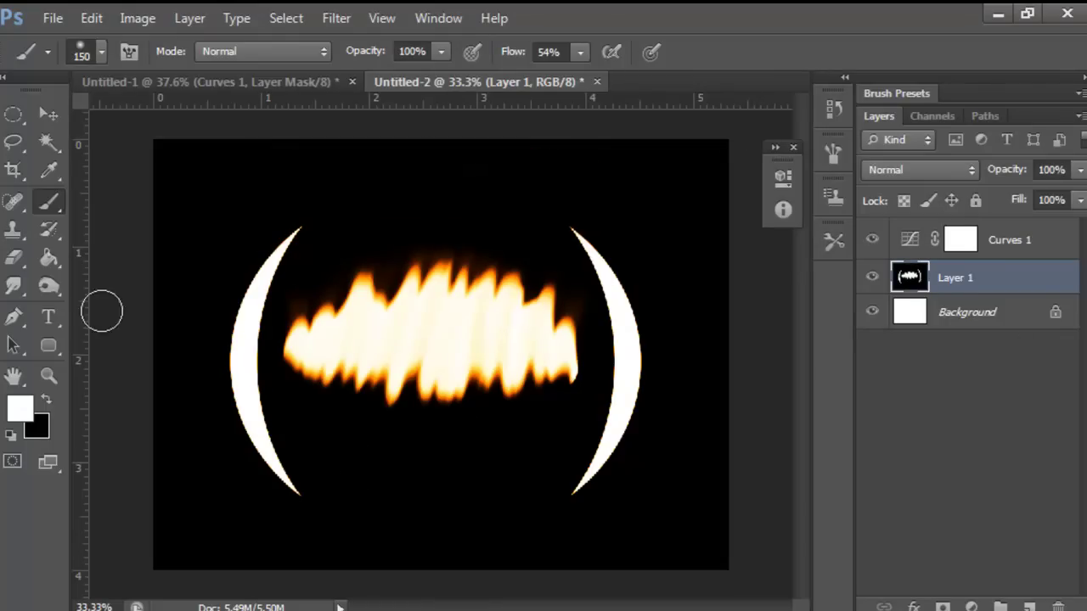
{"action": "left_click", "coordinate": [47, 398]}
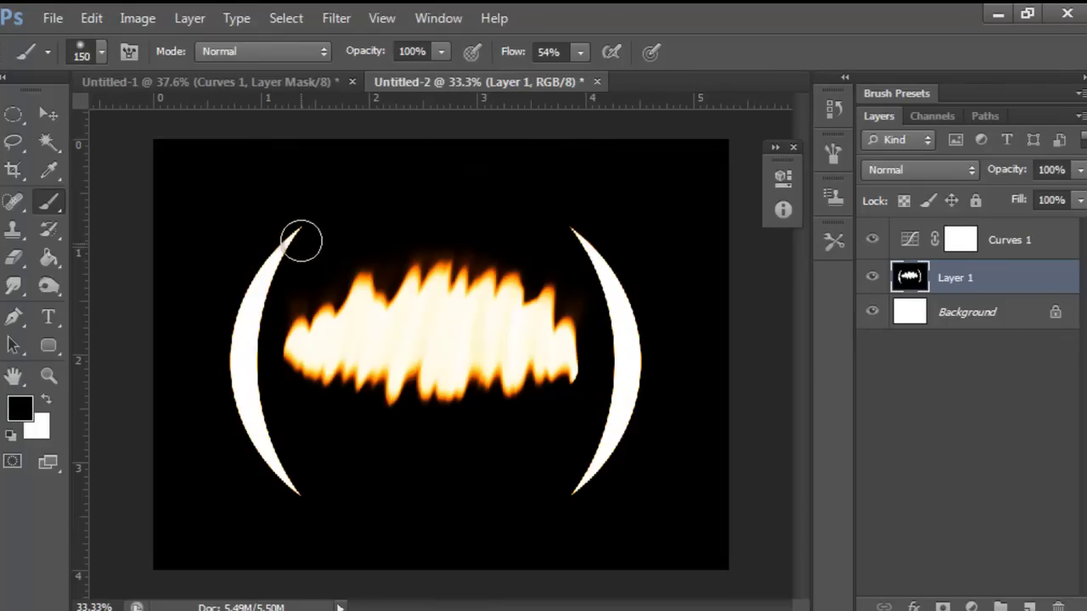
{"action": "mouse_move", "coordinate": [300, 238]}
{"action": "left_mouse_down"}
{"action": "mouse_move", "coordinate": [273, 252]}
{"action": "mouse_move", "coordinate": [248, 308]}
{"action": "left_mouse_up"}
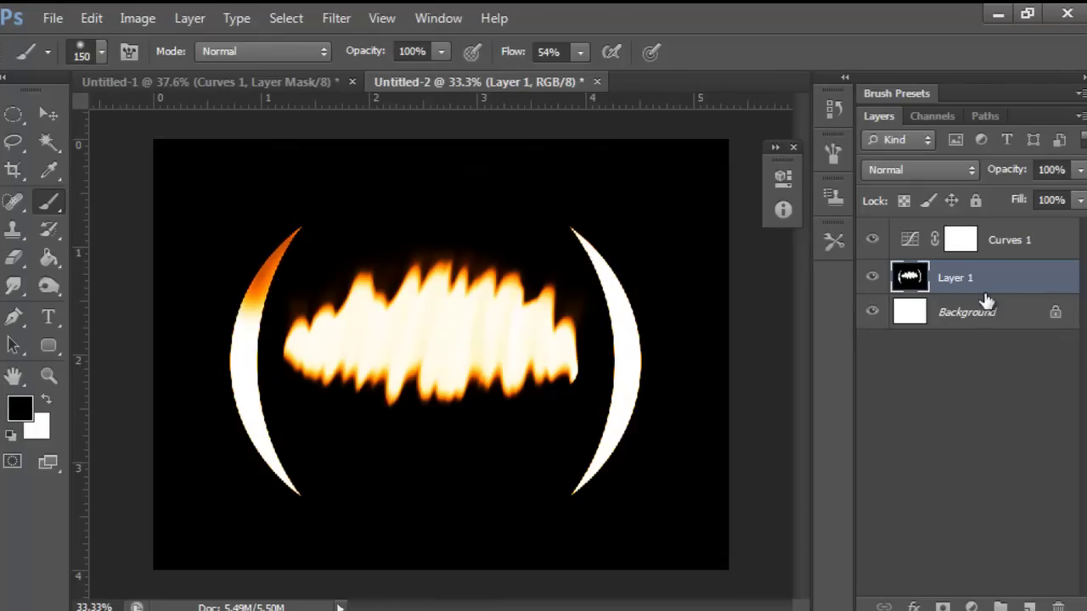
{"action": "key", "text": "ctrl+z"}
- At 100% flow, paint out the left and right white crescents with black
{"action": "left_click", "coordinate": [579, 52]}
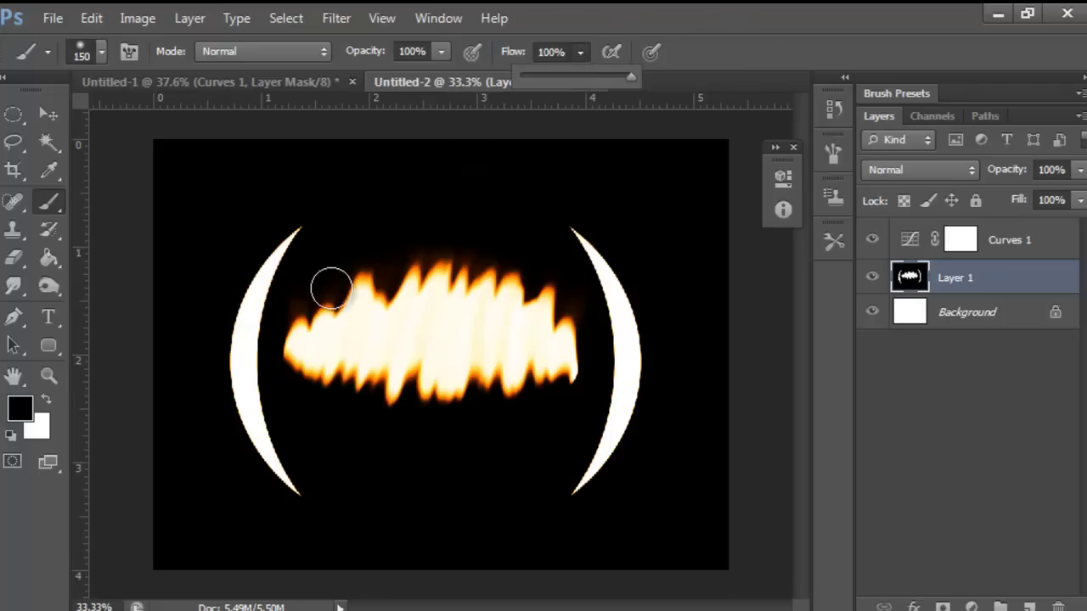
{"action": "mouse_move", "coordinate": [297, 240]}
{"action": "left_mouse_down"}
{"action": "mouse_move", "coordinate": [270, 263]}
{"action": "mouse_move", "coordinate": [277, 259]}
{"action": "mouse_move", "coordinate": [224, 336]}
{"action": "mouse_move", "coordinate": [255, 296]}
{"action": "mouse_move", "coordinate": [230, 403]}
{"action": "mouse_move", "coordinate": [261, 445]}
{"action": "mouse_move", "coordinate": [273, 438]}
{"action": "mouse_move", "coordinate": [266, 462]}
{"action": "mouse_move", "coordinate": [289, 478]}
{"action": "left_mouse_up"}
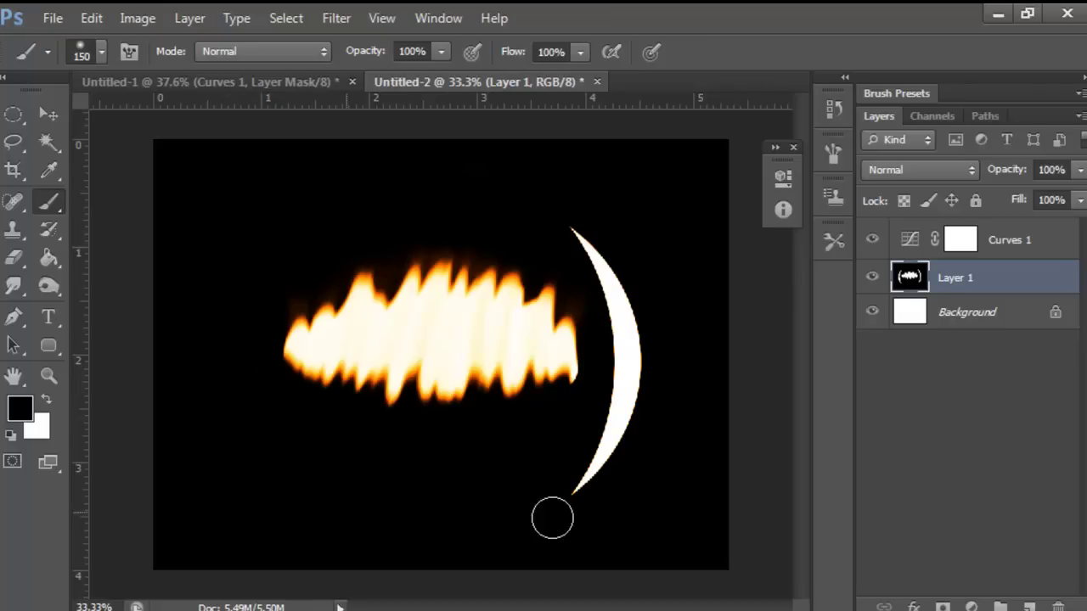
{"action": "mouse_move", "coordinate": [551, 514]}
{"action": "left_mouse_down"}
{"action": "mouse_move", "coordinate": [595, 484]}
{"action": "mouse_move", "coordinate": [587, 472]}
{"action": "mouse_move", "coordinate": [602, 488]}
{"action": "mouse_move", "coordinate": [629, 421]}
{"action": "mouse_move", "coordinate": [629, 321]}
{"action": "mouse_move", "coordinate": [613, 268]}
{"action": "mouse_move", "coordinate": [585, 238]}
{"action": "left_mouse_up"}
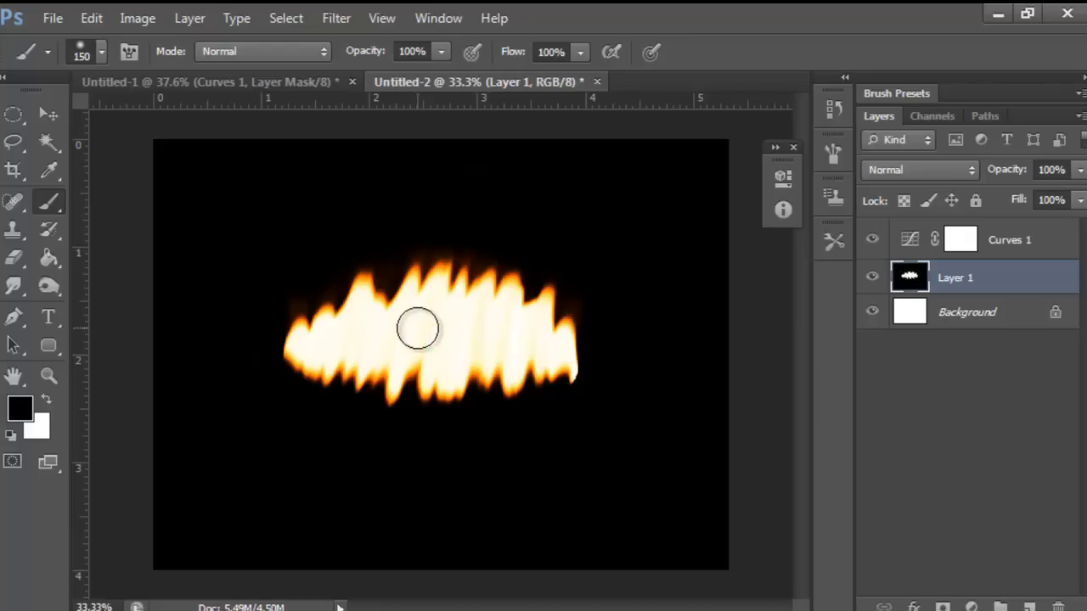
{"action": "left_click", "coordinate": [348, 25]}
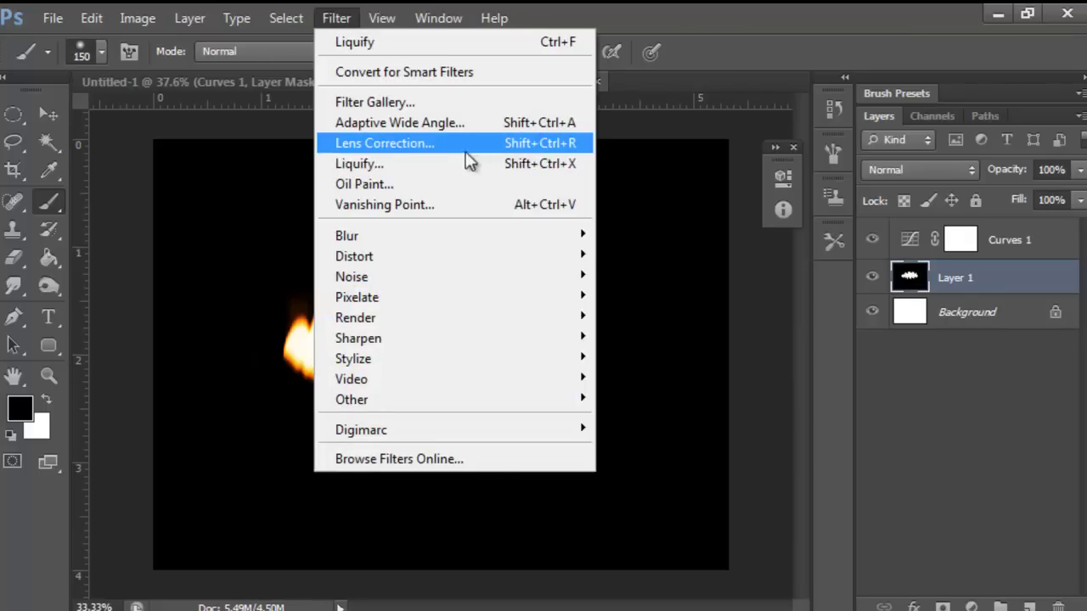
- In Liquify, set a 100 brush size and warp the upper-left edge into a hook and spike
{"action": "left_click", "coordinate": [408, 164]}
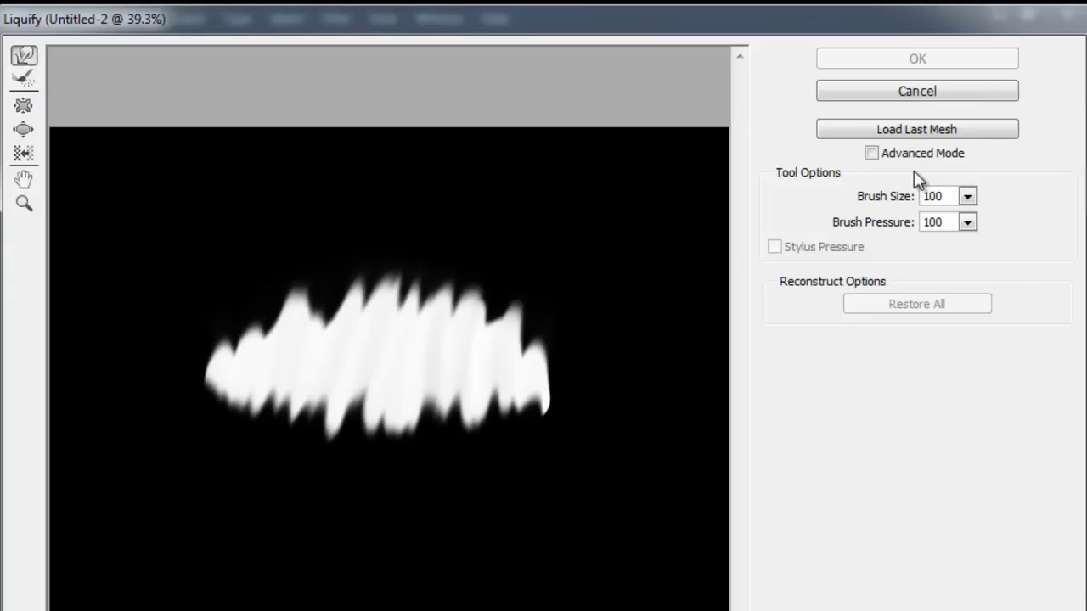
{"action": "left_click", "coordinate": [966, 198]}
{"action": "type", "text": "51"}
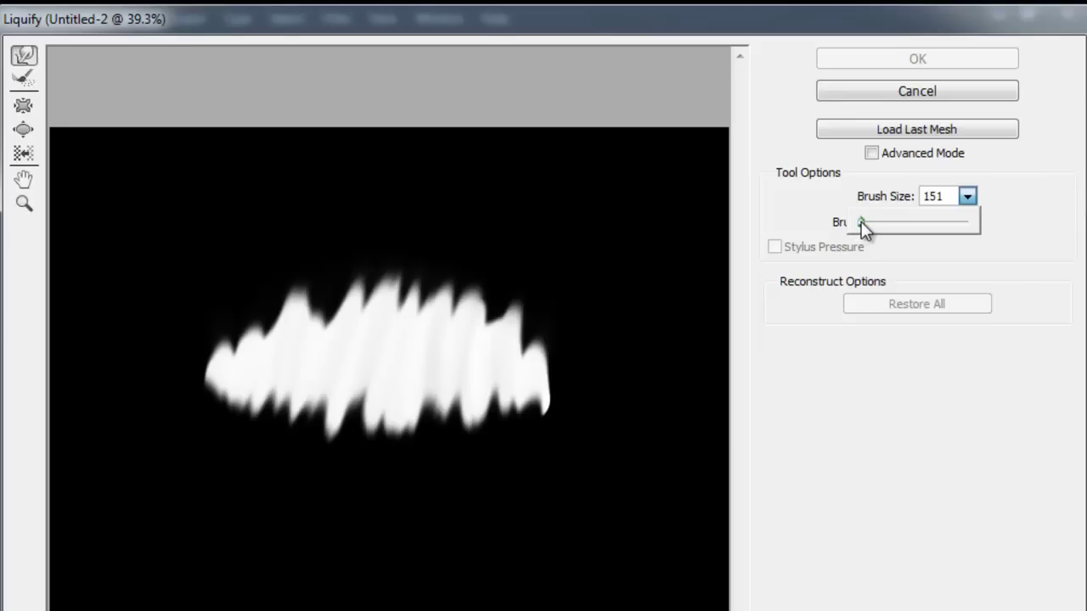
{"action": "key", "text": "Return"}
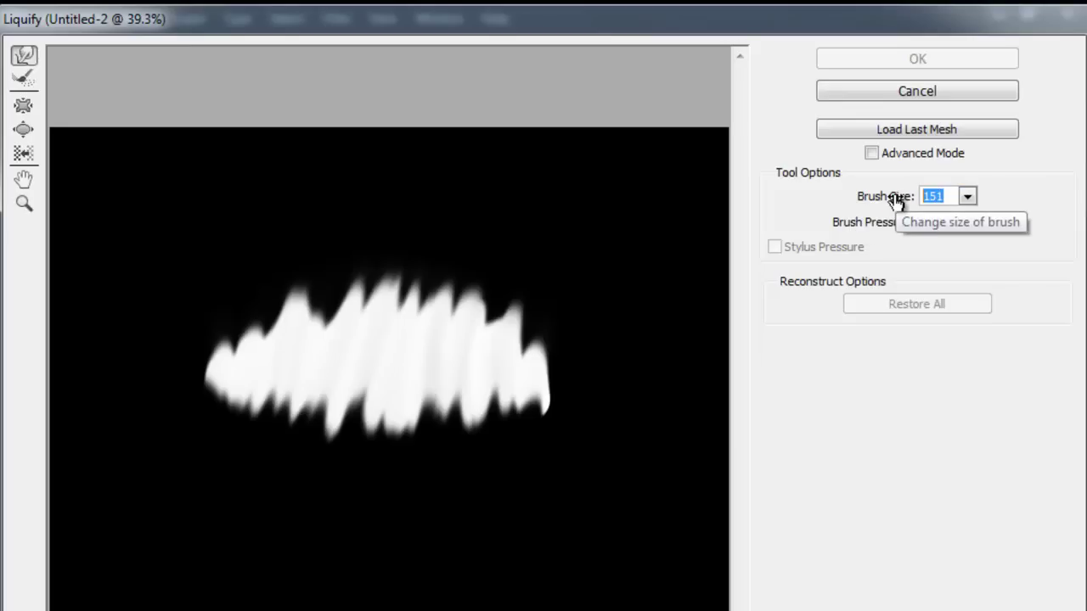
{"action": "type", "text": "50"}
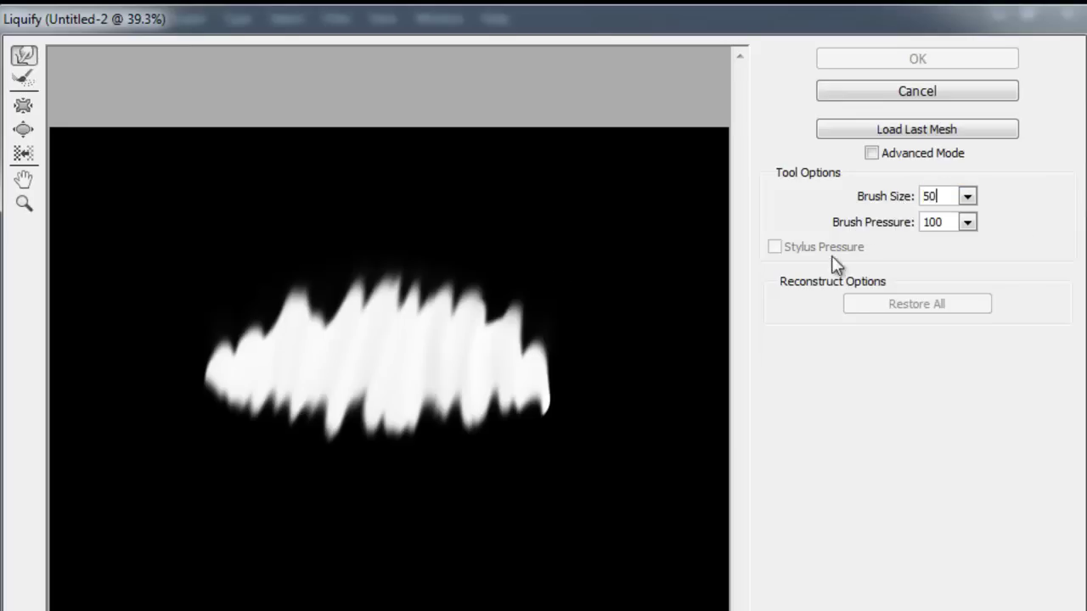
{"action": "type", "text": "100"}
{"action": "left_click_drag", "start_coordinate": [226, 354], "coordinate": [245, 269]}
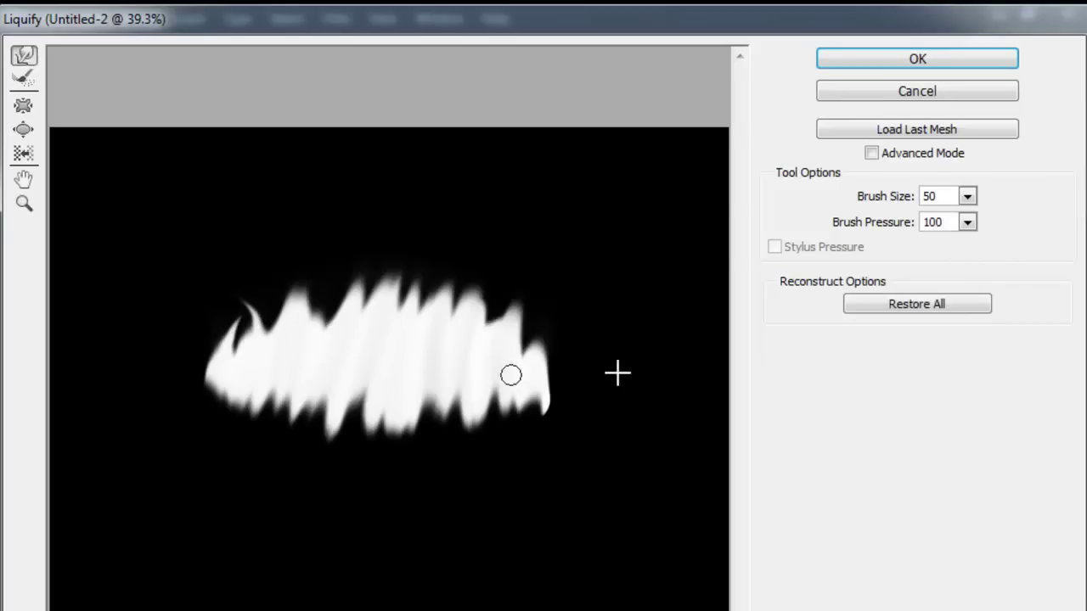
{"action": "left_click_drag", "start_coordinate": [304, 272], "coordinate": [291, 250]}
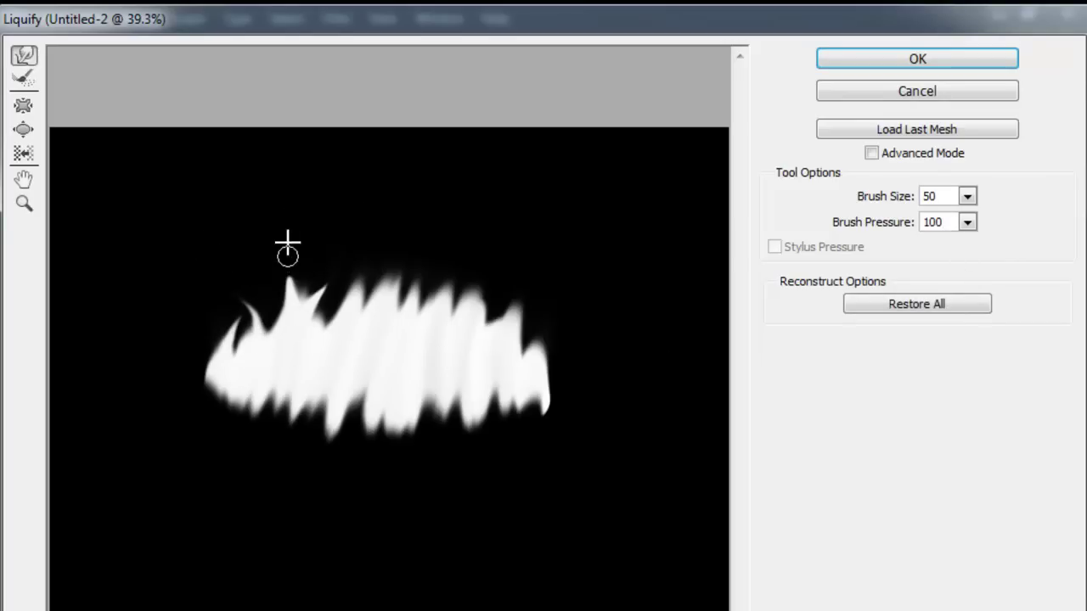
- Set the Forward Warp brush to size 100 and pull tall curling spikes up on the right
{"action": "left_click", "coordinate": [967, 197]}
{"action": "left_click", "coordinate": [862, 204]}
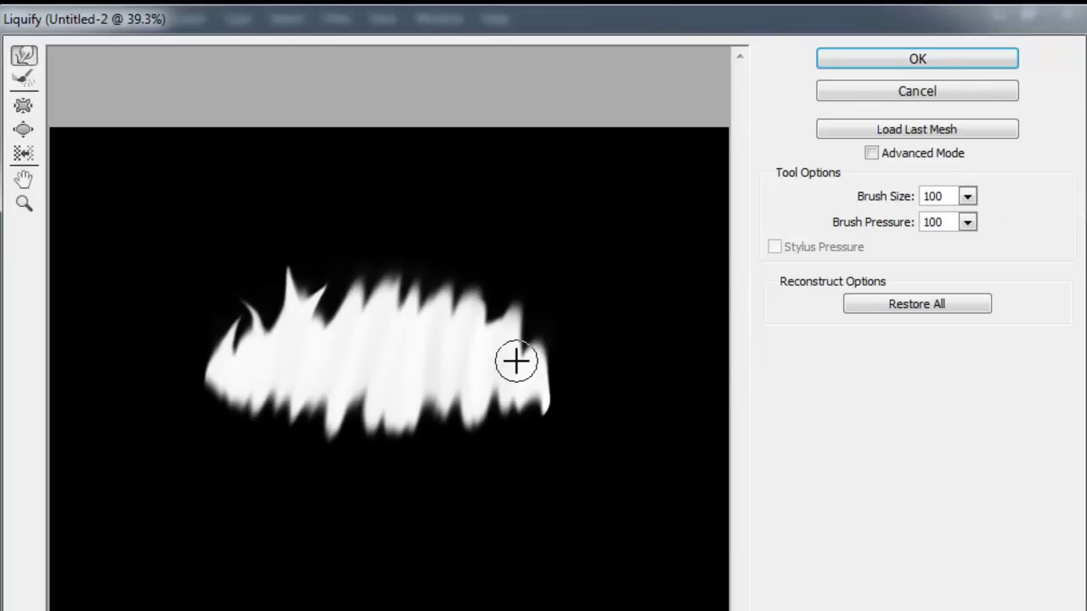
{"action": "mouse_move", "coordinate": [516, 359]}
{"action": "left_mouse_down"}
{"action": "mouse_move", "coordinate": [552, 291]}
{"action": "mouse_move", "coordinate": [550, 216]}
{"action": "mouse_move", "coordinate": [519, 348]}
{"action": "mouse_move", "coordinate": [509, 345]}
{"action": "mouse_move", "coordinate": [502, 304]}
{"action": "mouse_move", "coordinate": [538, 230]}
{"action": "mouse_move", "coordinate": [517, 158]}
{"action": "left_mouse_up"}
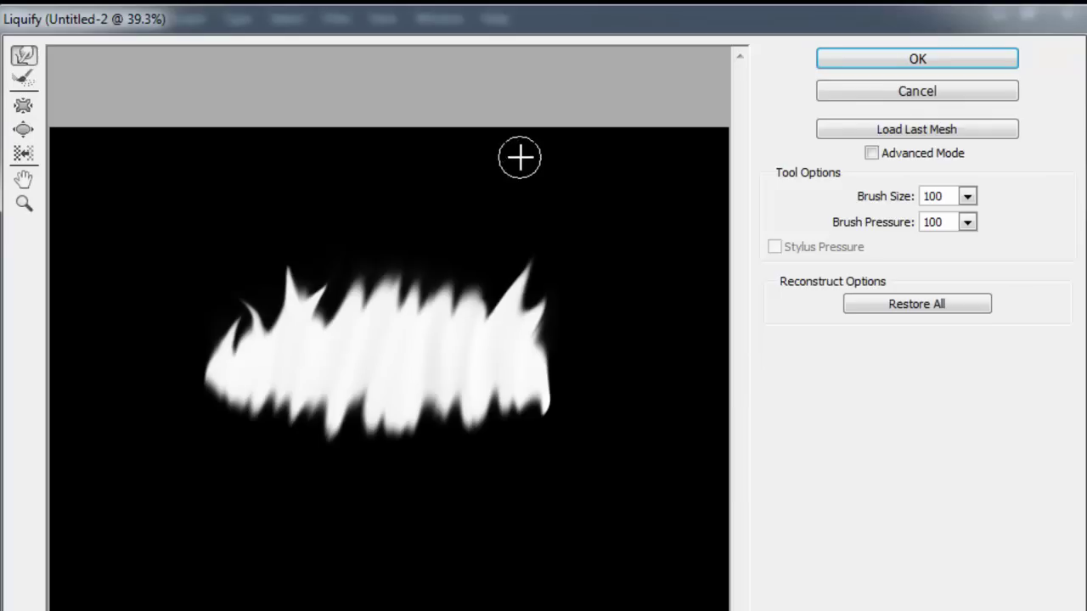
{"action": "mouse_move", "coordinate": [473, 311]}
{"action": "left_mouse_down"}
{"action": "mouse_move", "coordinate": [482, 275]}
{"action": "mouse_move", "coordinate": [453, 155]}
{"action": "left_mouse_up"}
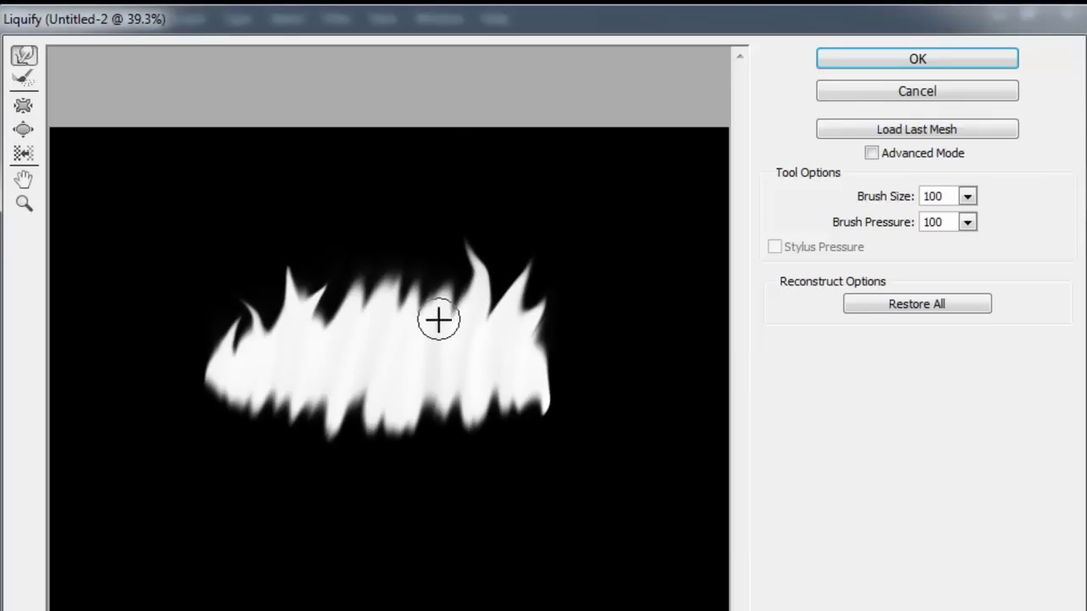
{"action": "mouse_move", "coordinate": [439, 318]}
{"action": "left_mouse_down"}
{"action": "mouse_move", "coordinate": [479, 258]}
{"action": "mouse_move", "coordinate": [502, 165]}
{"action": "left_mouse_up"}
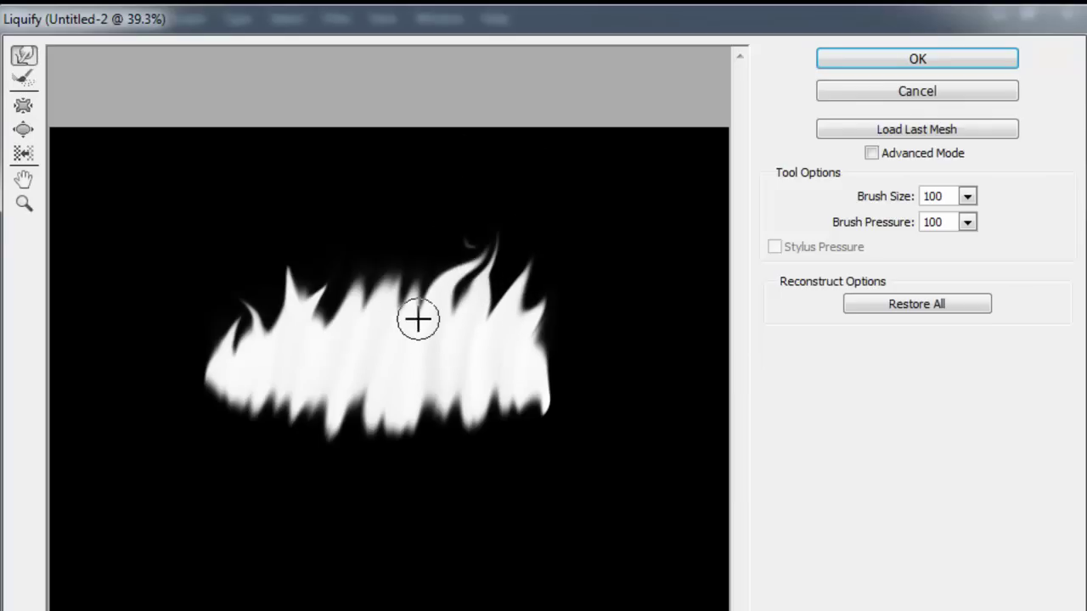
- Raise more tongues along the top and left edge, and pull the right edge into a point
{"action": "left_click_drag", "start_coordinate": [417, 315], "coordinate": [428, 175]}
{"action": "mouse_move", "coordinate": [407, 325]}
{"action": "left_mouse_down"}
{"action": "mouse_move", "coordinate": [391, 289]}
{"action": "mouse_move", "coordinate": [389, 224]}
{"action": "left_mouse_up"}
{"action": "mouse_move", "coordinate": [351, 311]}
{"action": "left_mouse_down"}
{"action": "mouse_move", "coordinate": [367, 255]}
{"action": "mouse_move", "coordinate": [354, 216]}
{"action": "left_mouse_up"}
{"action": "left_click_drag", "start_coordinate": [314, 299], "coordinate": [313, 213]}
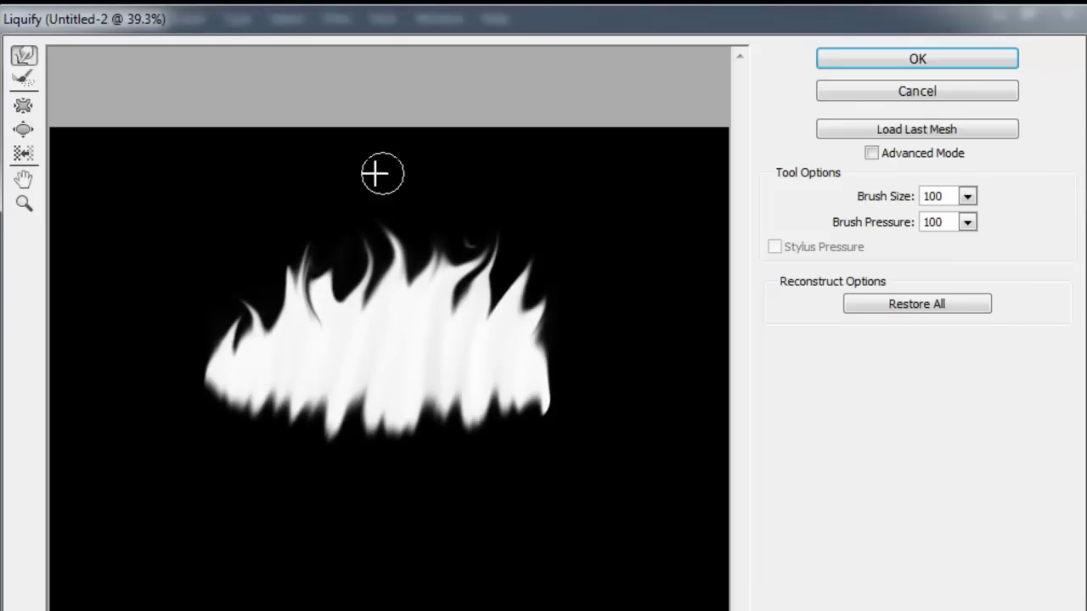
{"action": "left_click_drag", "start_coordinate": [262, 308], "coordinate": [267, 199]}
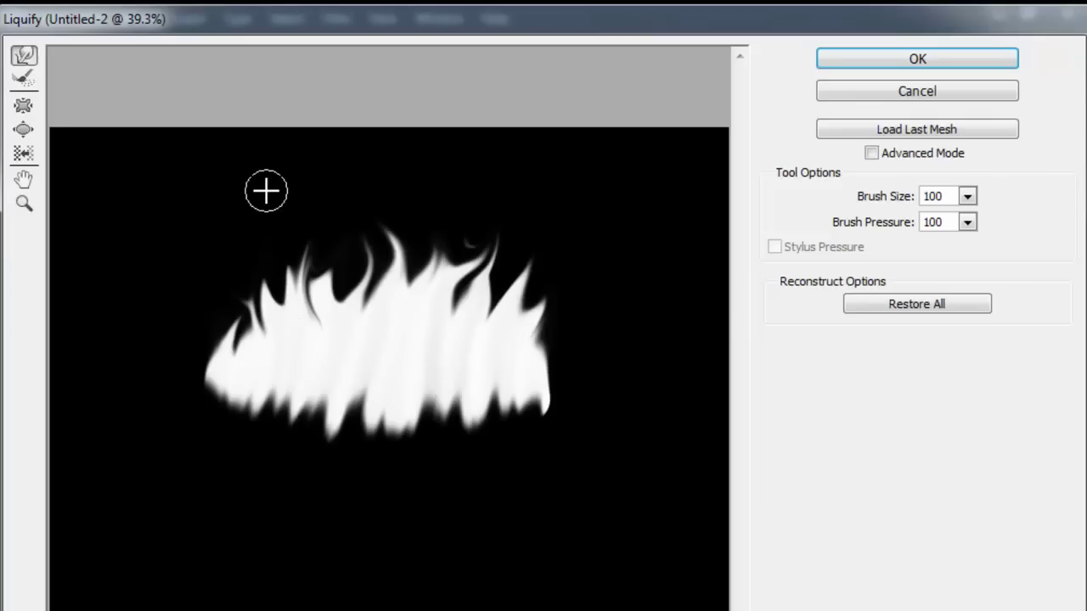
{"action": "left_click_drag", "start_coordinate": [246, 340], "coordinate": [208, 298]}
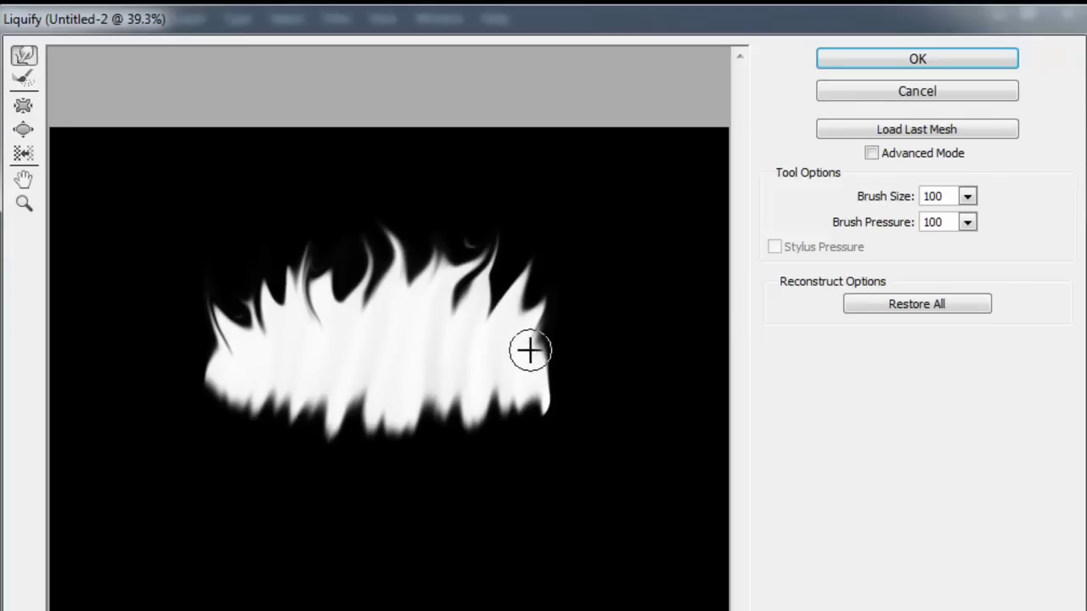
{"action": "left_click_drag", "start_coordinate": [529, 351], "coordinate": [582, 301]}
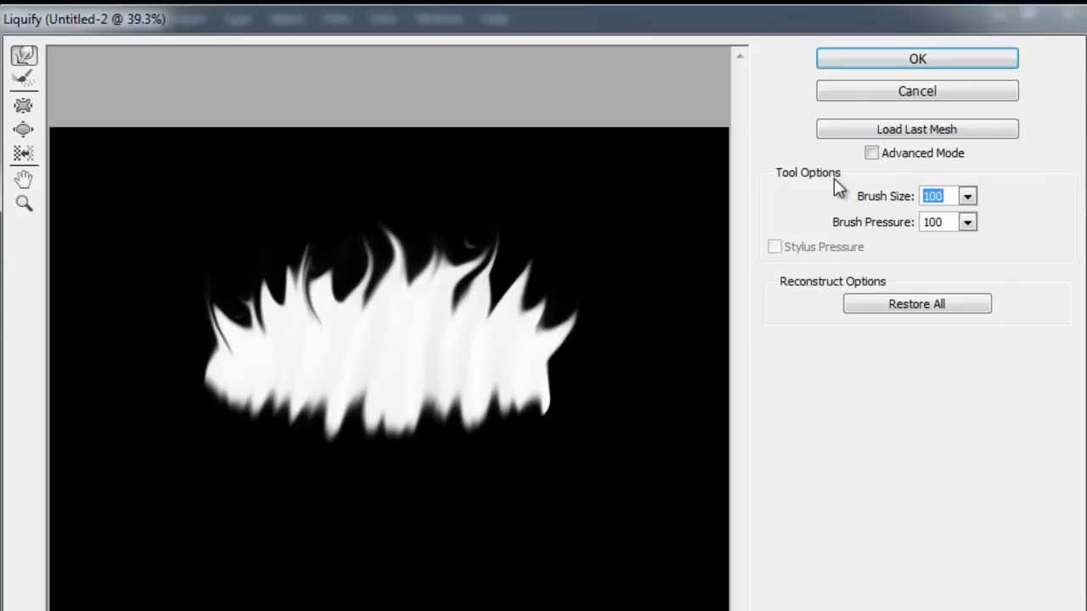
- At brush size 50, pull short pointed tips out from the top, left and right edges
{"action": "type", "text": "50"}
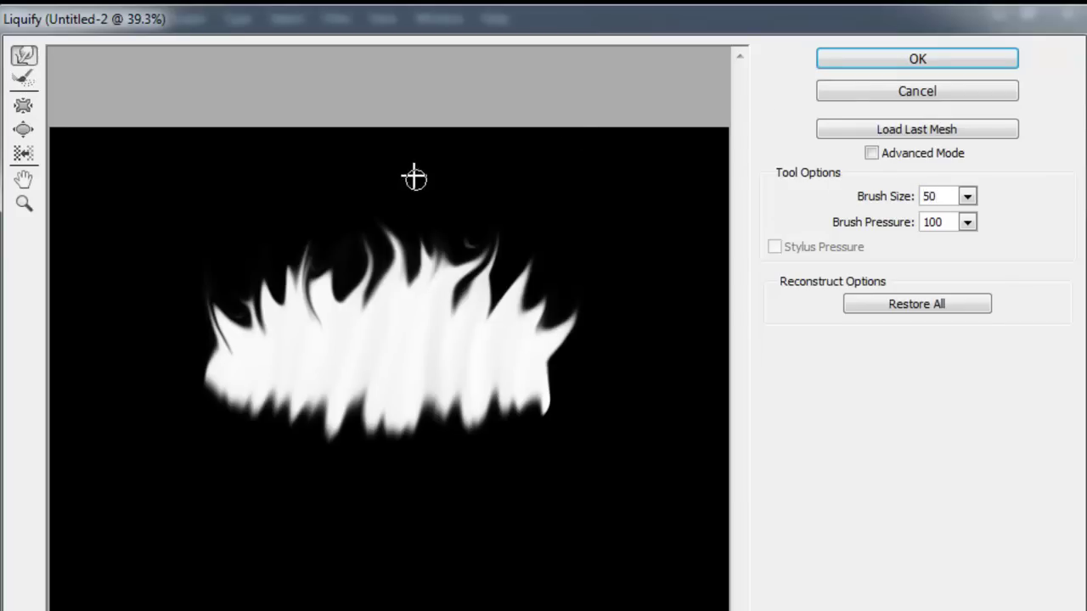
{"action": "left_click_drag", "start_coordinate": [483, 301], "coordinate": [501, 266]}
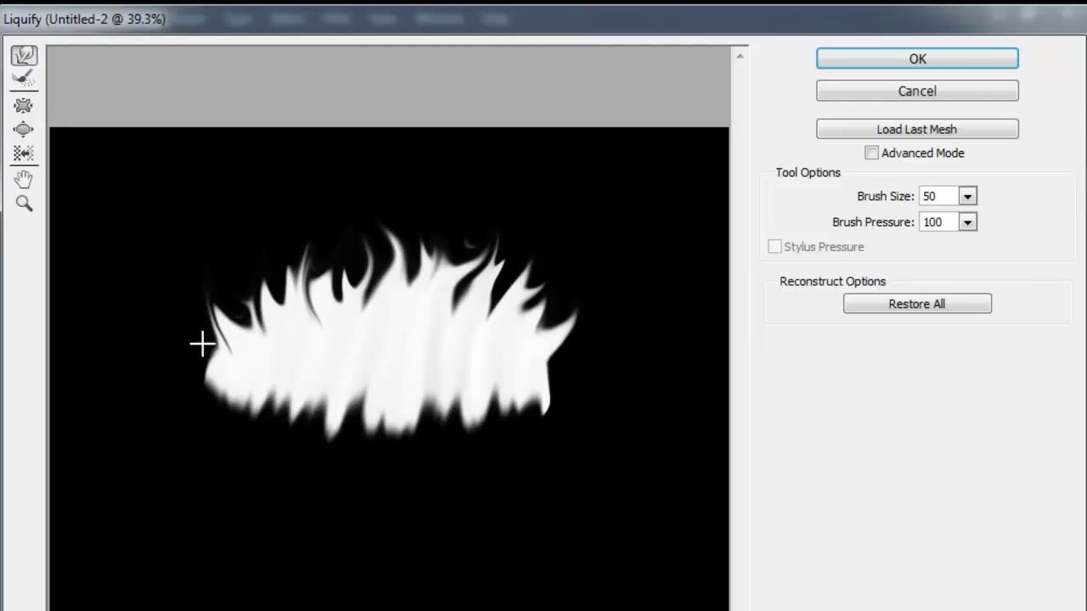
{"action": "left_click_drag", "start_coordinate": [202, 344], "coordinate": [186, 262]}
{"action": "mouse_move", "coordinate": [415, 314]}
{"action": "left_mouse_down"}
{"action": "mouse_move", "coordinate": [388, 294]}
{"action": "mouse_move", "coordinate": [366, 189]}
{"action": "left_mouse_up"}
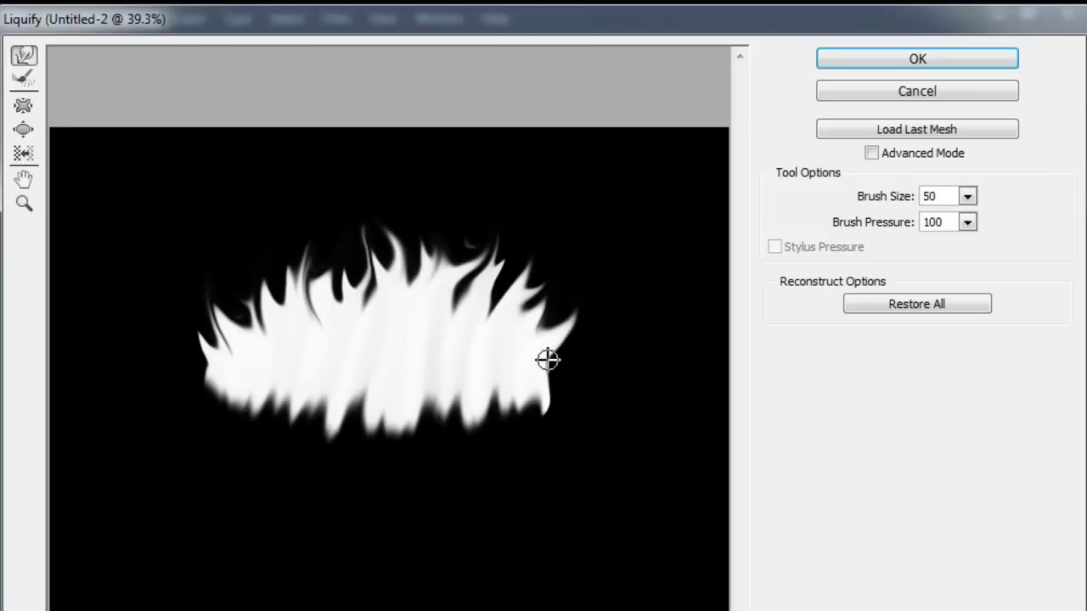
{"action": "left_click_drag", "start_coordinate": [548, 360], "coordinate": [640, 250]}
- Apply the Liquify warp and draw a rectangular selection over the flame's lower part
{"action": "left_click", "coordinate": [953, 56]}
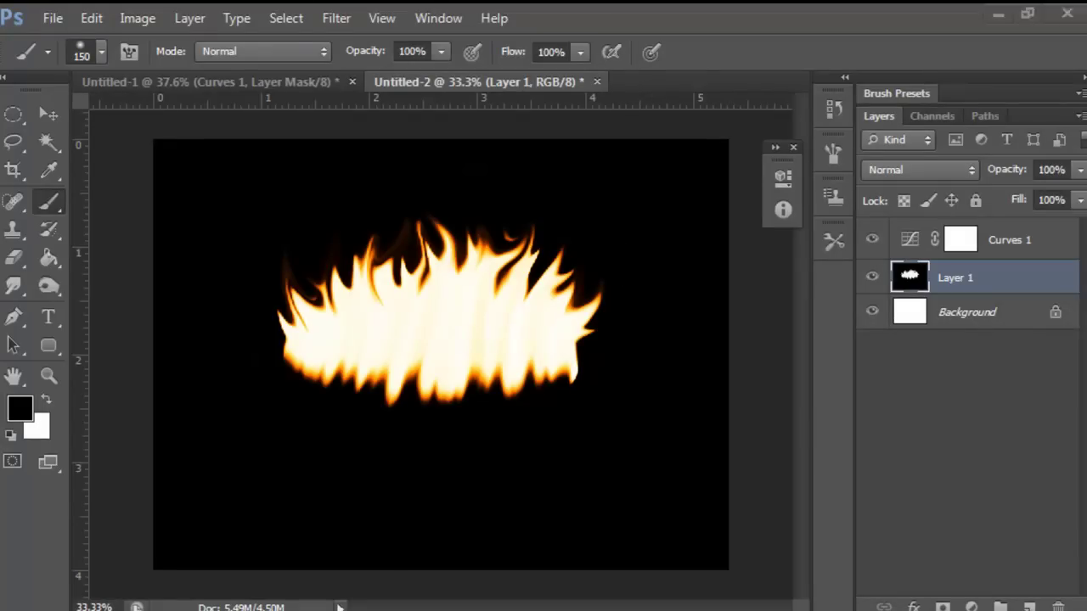
{"action": "key", "text": "alt+Tab"}
{"action": "key", "text": "alt+Tab"}
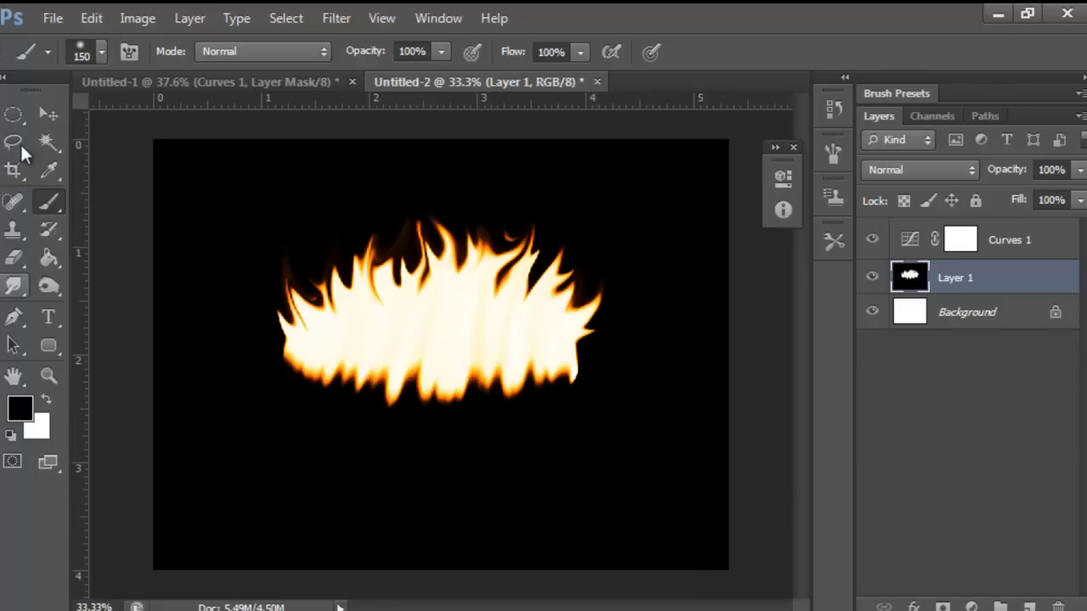
{"action": "left_click", "coordinate": [13, 117]}
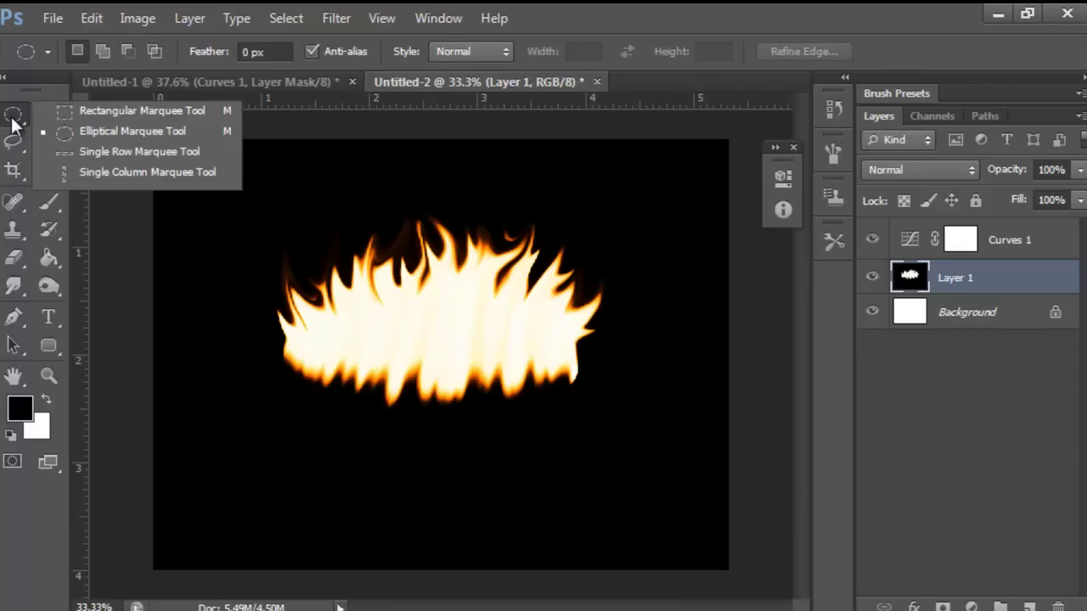
{"action": "left_click", "coordinate": [140, 113]}
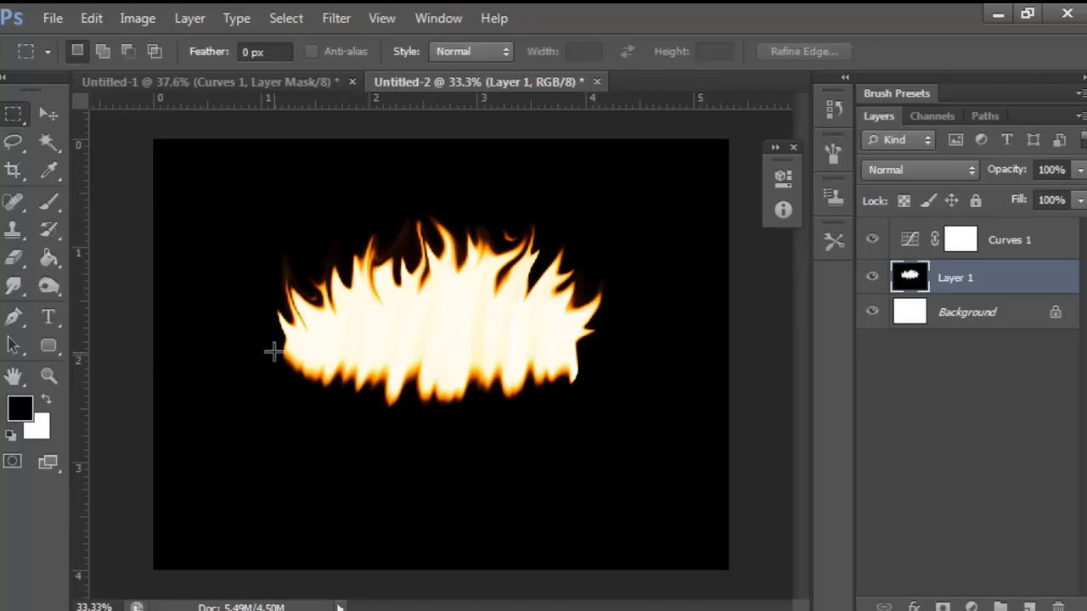
{"action": "left_click_drag", "start_coordinate": [268, 338], "coordinate": [658, 426]}
{"action": "mouse_move", "coordinate": [532, 379]}
{"action": "left_mouse_down"}
{"action": "mouse_move", "coordinate": [534, 396]}
{"action": "mouse_move", "coordinate": [547, 367]}
{"action": "left_mouse_up"}
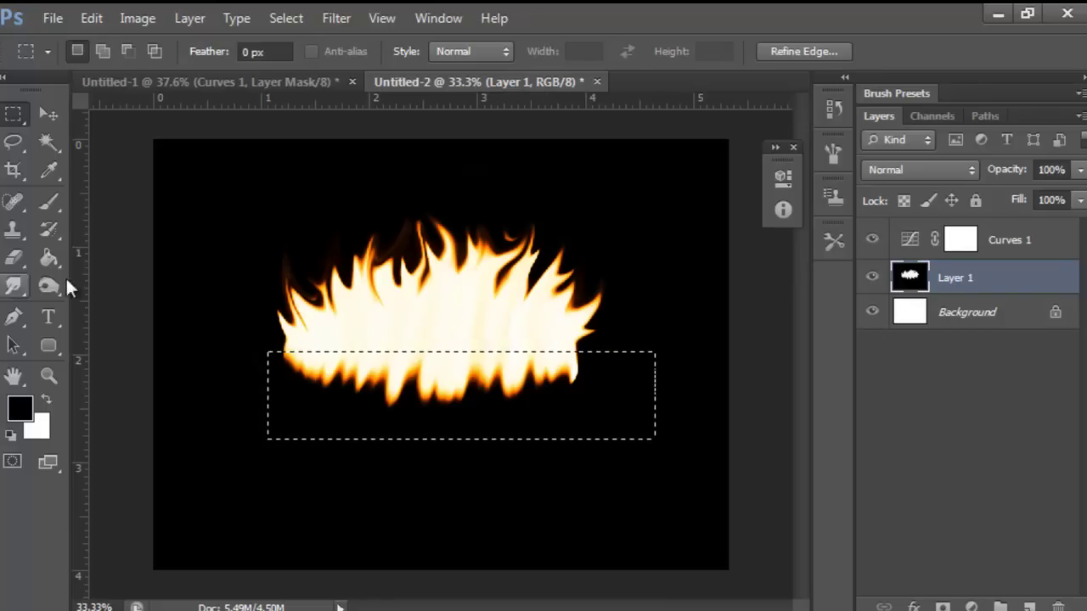
- Brush black inside the selection to erase the ragged lower flames
{"action": "left_click", "coordinate": [47, 199]}
{"action": "mouse_move", "coordinate": [332, 348]}
{"action": "left_mouse_down"}
{"action": "mouse_move", "coordinate": [619, 410]}
{"action": "mouse_move", "coordinate": [289, 373]}
{"action": "left_mouse_up"}
{"action": "left_click_drag", "start_coordinate": [461, 376], "coordinate": [238, 347]}
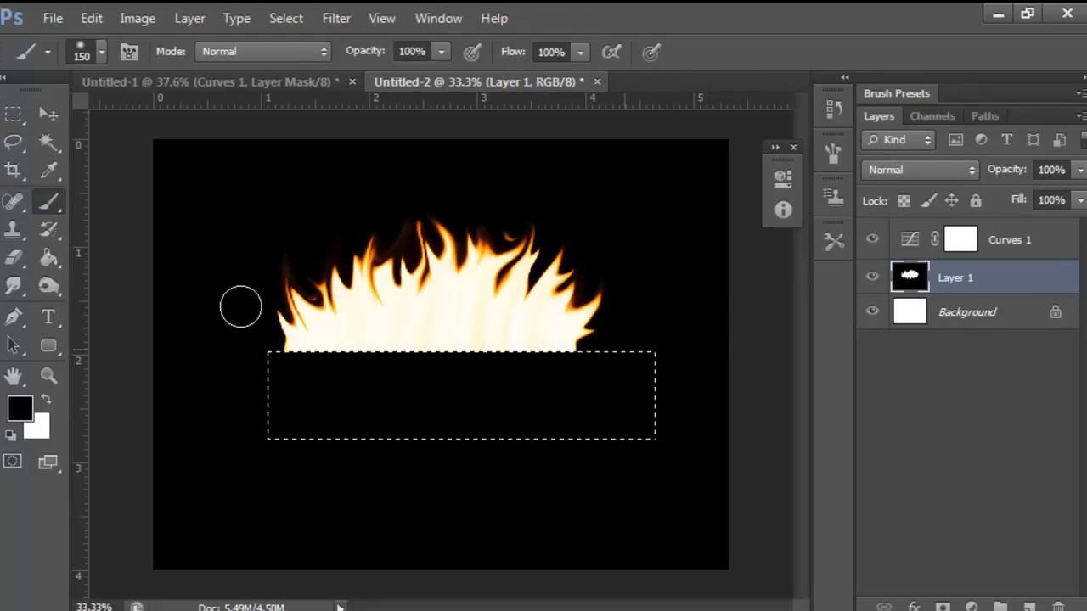
- Deselect, zoom in, and try dark and orange strokes on the base, undoing each
{"action": "key", "text": "ctrl+d"}
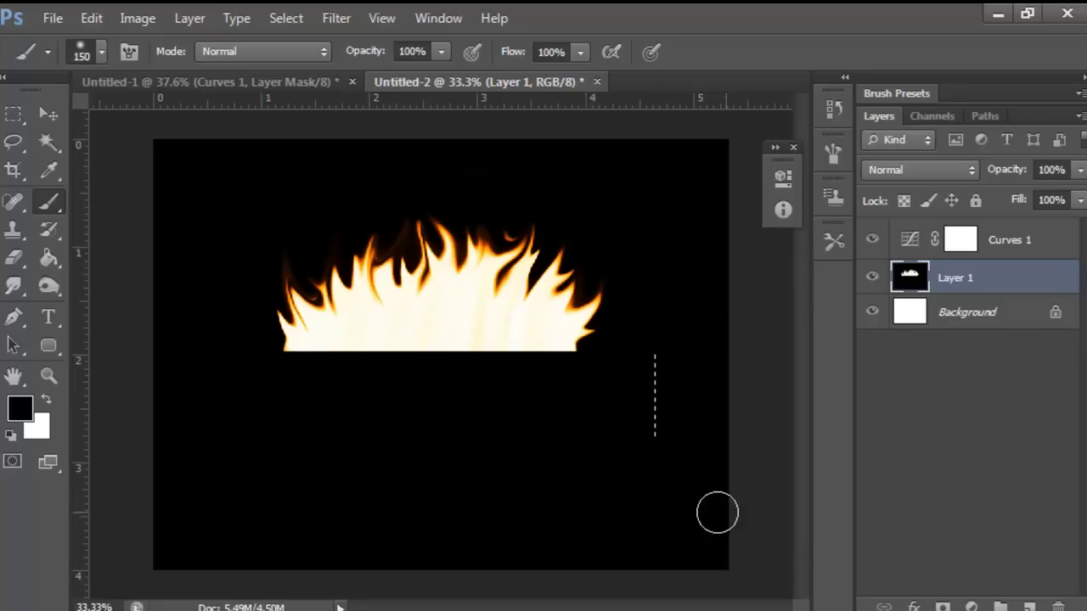
{"action": "scroll", "coordinate": [436, 344], "scroll_direction": "up", "scroll_amount": 2}
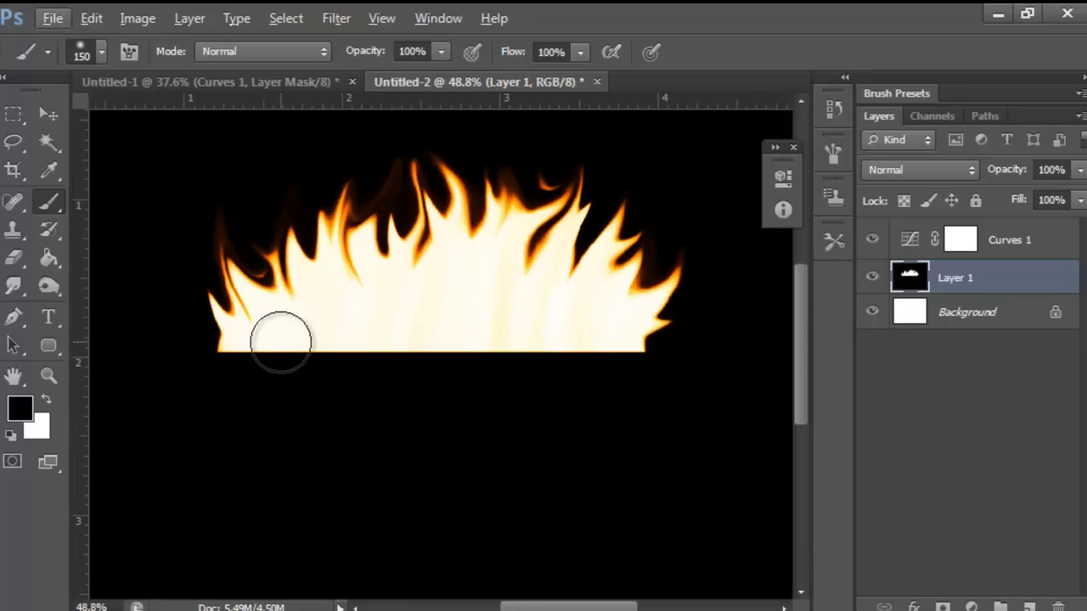
{"action": "left_click_drag", "start_coordinate": [289, 344], "coordinate": [286, 232]}
{"action": "key", "text": "ctrl+z"}
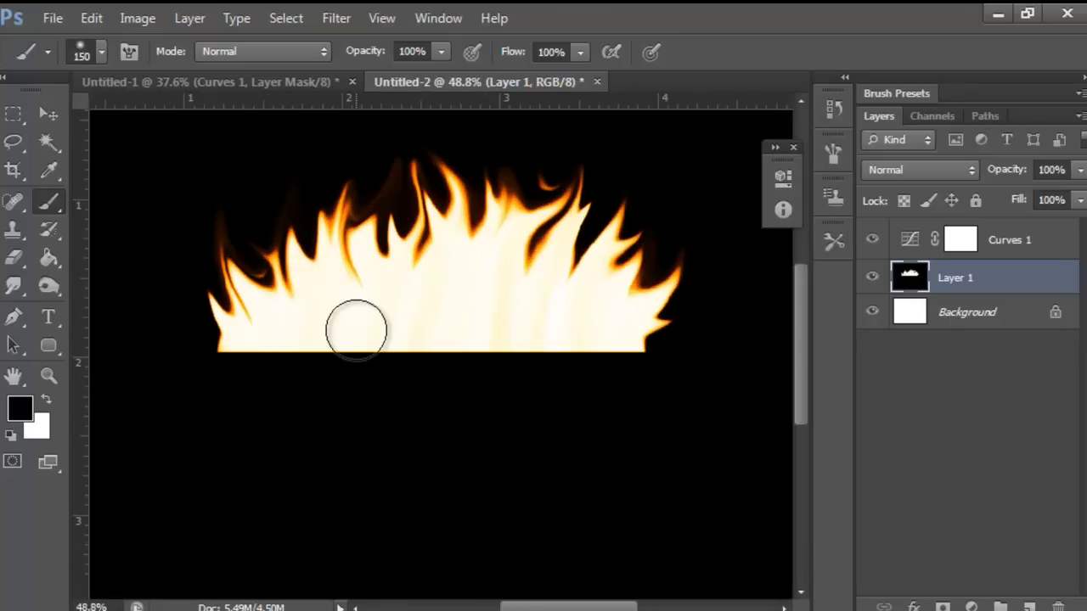
{"action": "mouse_move", "coordinate": [578, 55]}
{"action": "left_mouse_down"}
{"action": "mouse_move", "coordinate": [537, 70]}
{"action": "mouse_move", "coordinate": [482, 71]}
{"action": "mouse_move", "coordinate": [494, 71]}
{"action": "left_mouse_up"}
{"action": "left_click", "coordinate": [599, 315]}
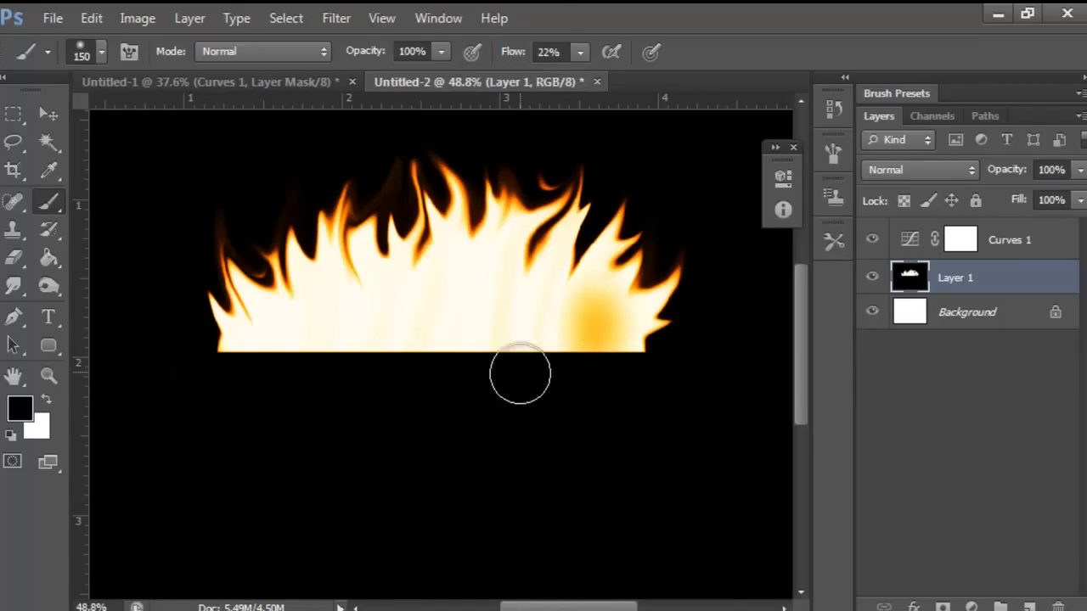
{"action": "key", "text": "ctrl+z"}
{"action": "mouse_move", "coordinate": [609, 345]}
{"action": "left_mouse_down"}
{"action": "mouse_move", "coordinate": [524, 320]}
{"action": "mouse_move", "coordinate": [245, 339]}
{"action": "mouse_move", "coordinate": [340, 343]}
{"action": "mouse_move", "coordinate": [574, 319]}
{"action": "mouse_move", "coordinate": [549, 337]}
{"action": "mouse_move", "coordinate": [349, 359]}
{"action": "left_mouse_up"}
{"action": "key", "text": "ctrl+z"}
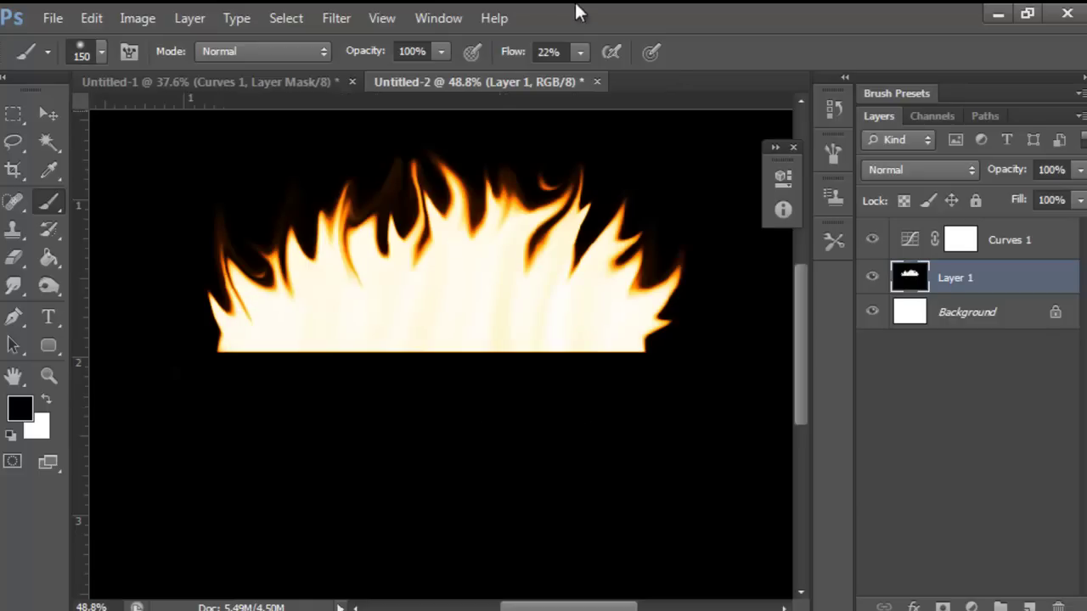
- Set brush flow to 7% and paint a soft yellow-orange band along the flame base
{"action": "left_click", "coordinate": [580, 52]}
{"action": "left_click", "coordinate": [563, 72]}
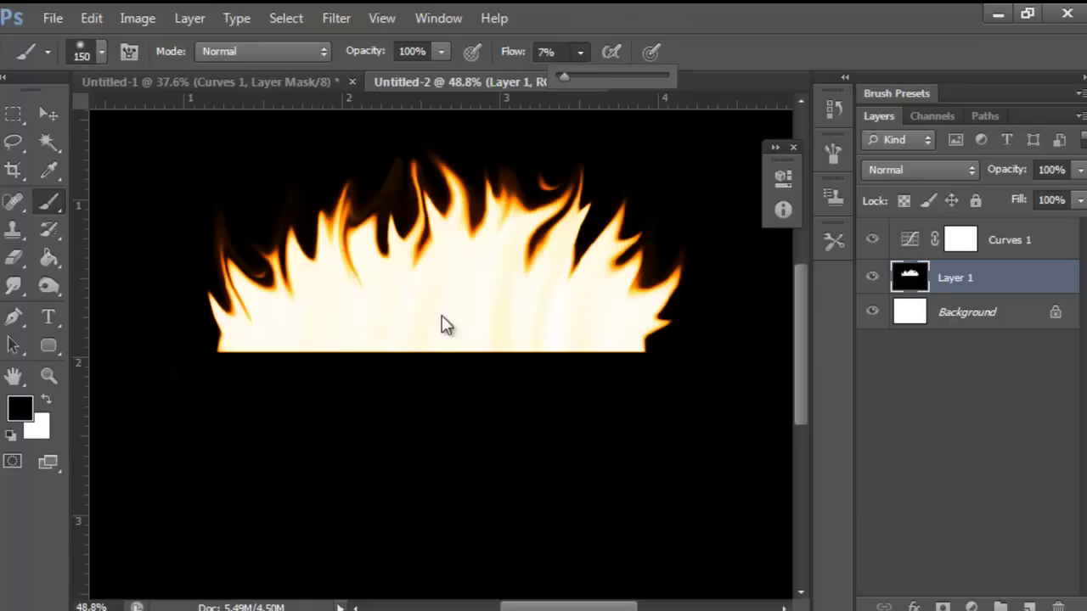
{"action": "left_click", "coordinate": [561, 336]}
{"action": "mouse_move", "coordinate": [561, 336]}
{"action": "left_mouse_down"}
{"action": "mouse_move", "coordinate": [470, 315]}
{"action": "mouse_move", "coordinate": [374, 345]}
{"action": "mouse_move", "coordinate": [276, 348]}
{"action": "mouse_move", "coordinate": [362, 330]}
{"action": "mouse_move", "coordinate": [569, 319]}
{"action": "mouse_move", "coordinate": [605, 301]}
{"action": "mouse_move", "coordinate": [560, 339]}
{"action": "mouse_move", "coordinate": [583, 343]}
{"action": "mouse_move", "coordinate": [561, 332]}
{"action": "mouse_move", "coordinate": [495, 247]}
{"action": "mouse_move", "coordinate": [499, 346]}
{"action": "mouse_move", "coordinate": [544, 353]}
{"action": "mouse_move", "coordinate": [235, 352]}
{"action": "mouse_move", "coordinate": [438, 374]}
{"action": "mouse_move", "coordinate": [657, 355]}
{"action": "mouse_move", "coordinate": [605, 356]}
{"action": "mouse_move", "coordinate": [676, 340]}
{"action": "mouse_move", "coordinate": [543, 357]}
{"action": "mouse_move", "coordinate": [292, 334]}
{"action": "mouse_move", "coordinate": [210, 351]}
{"action": "mouse_move", "coordinate": [435, 307]}
{"action": "mouse_move", "coordinate": [512, 320]}
{"action": "left_mouse_up"}
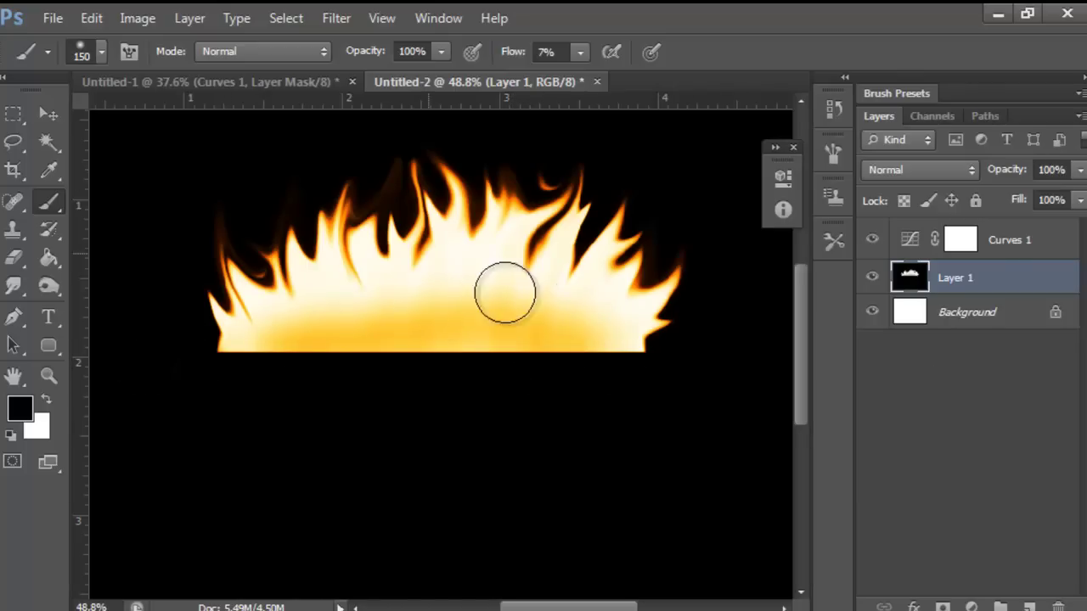
- With a smaller brush, streak the warm base colour upward into the right, middle and centre flames
{"action": "key", "text": "bracketleft"}
{"action": "key", "text": "bracketleft"}
{"action": "key", "text": "bracketleft"}
{"action": "key", "text": "bracketleft"}
{"action": "key", "text": "bracketleft"}
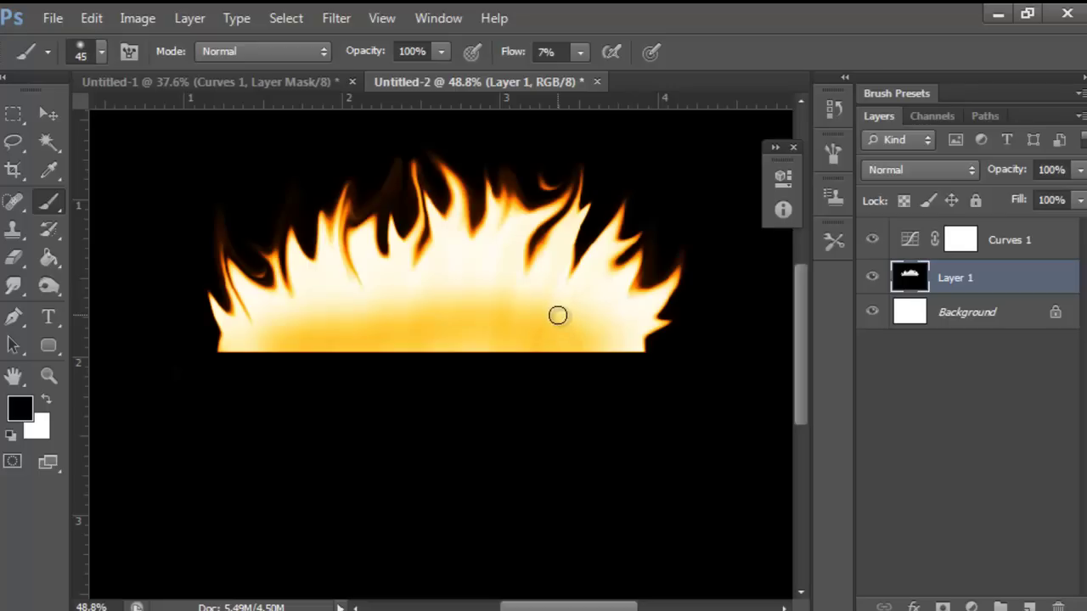
{"action": "mouse_move", "coordinate": [554, 298]}
{"action": "left_mouse_down"}
{"action": "mouse_move", "coordinate": [566, 230]}
{"action": "mouse_move", "coordinate": [528, 314]}
{"action": "left_mouse_up"}
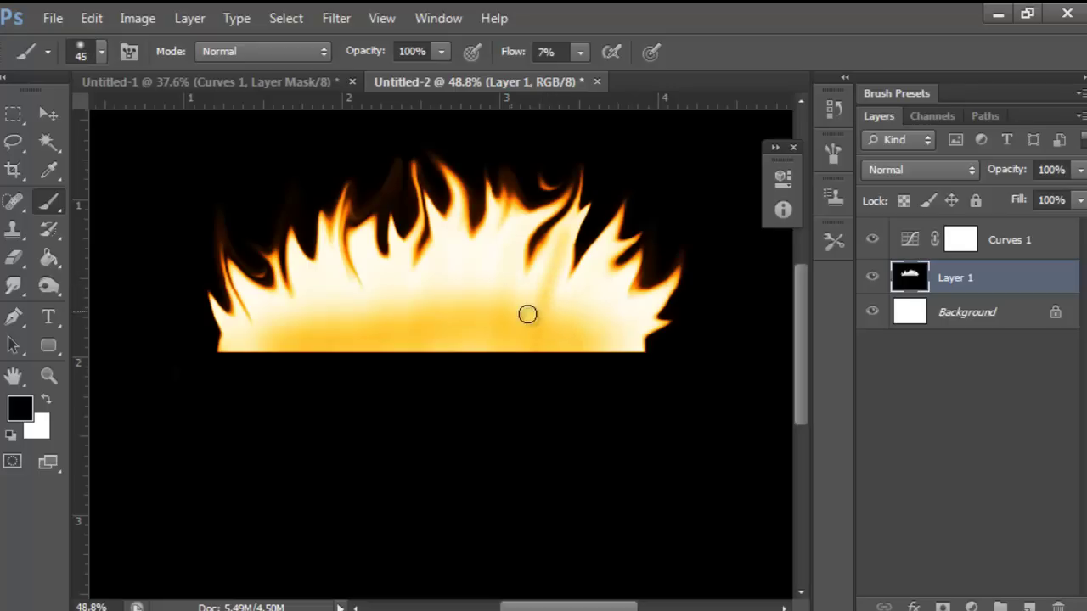
{"action": "left_click_drag", "start_coordinate": [496, 260], "coordinate": [570, 167]}
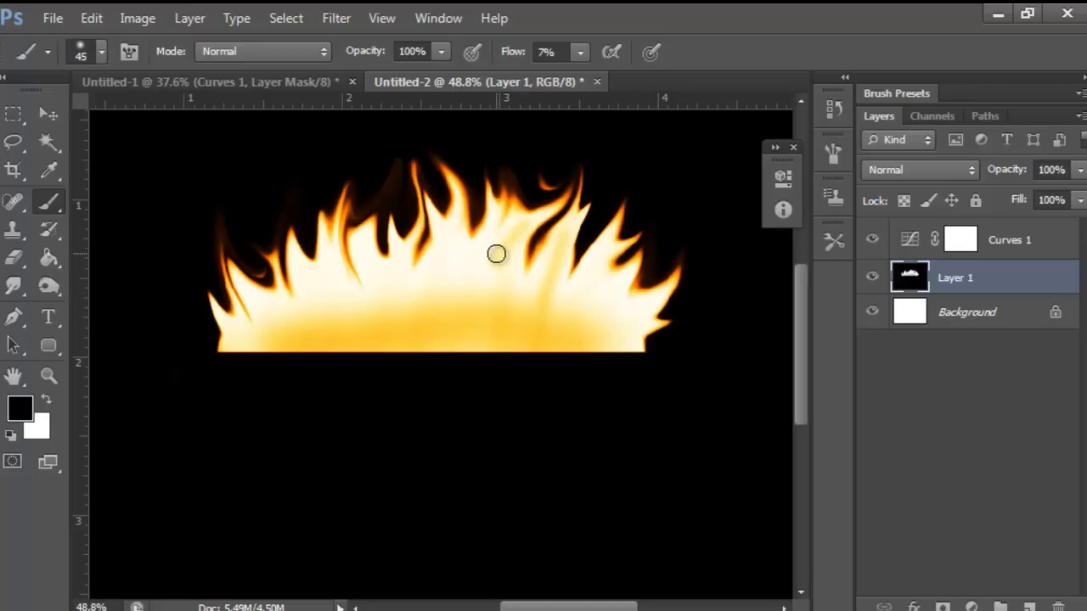
{"action": "left_click_drag", "start_coordinate": [497, 254], "coordinate": [455, 254]}
{"action": "mouse_move", "coordinate": [459, 293]}
{"action": "left_mouse_down"}
{"action": "mouse_move", "coordinate": [458, 145]}
{"action": "mouse_move", "coordinate": [436, 279]}
{"action": "mouse_move", "coordinate": [455, 269]}
{"action": "mouse_move", "coordinate": [409, 205]}
{"action": "left_mouse_up"}
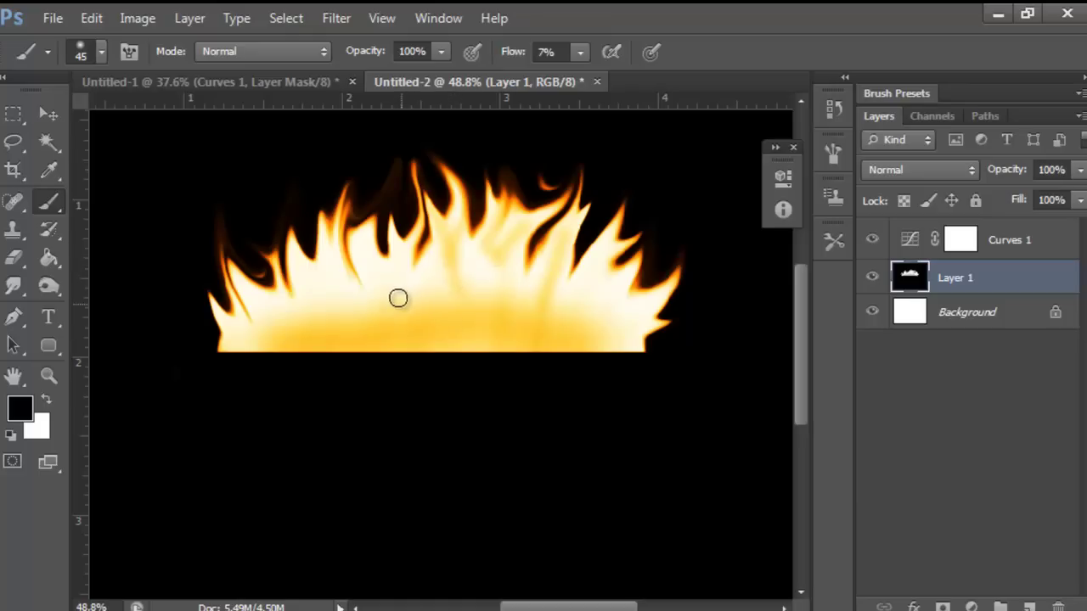
{"action": "mouse_move", "coordinate": [398, 298]}
{"action": "left_mouse_down"}
{"action": "mouse_move", "coordinate": [407, 238]}
{"action": "mouse_move", "coordinate": [390, 290]}
{"action": "mouse_move", "coordinate": [356, 231]}
{"action": "left_mouse_up"}
{"action": "left_click_drag", "start_coordinate": [359, 315], "coordinate": [358, 212]}
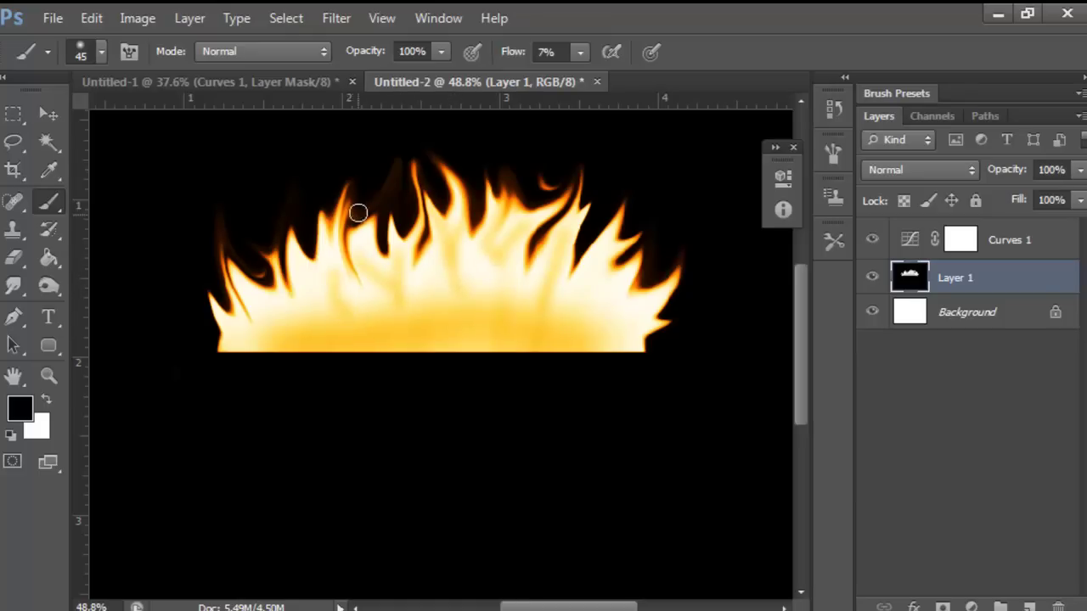
- Add faint strokes along the left edge and brush black over the right flame tips
{"action": "left_click_drag", "start_coordinate": [294, 323], "coordinate": [266, 306]}
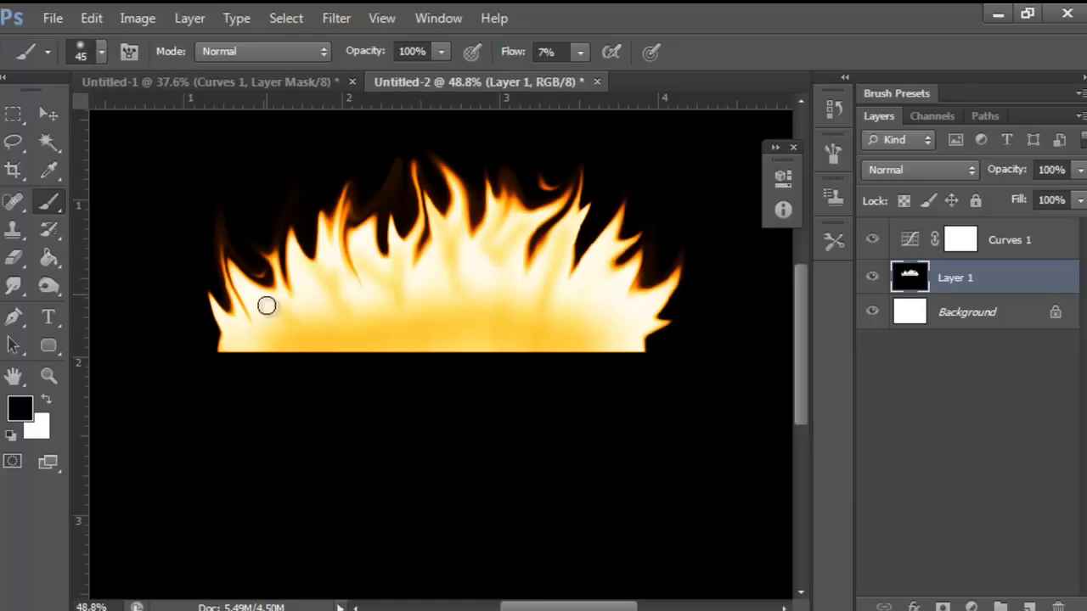
{"action": "left_click_drag", "start_coordinate": [243, 354], "coordinate": [213, 304]}
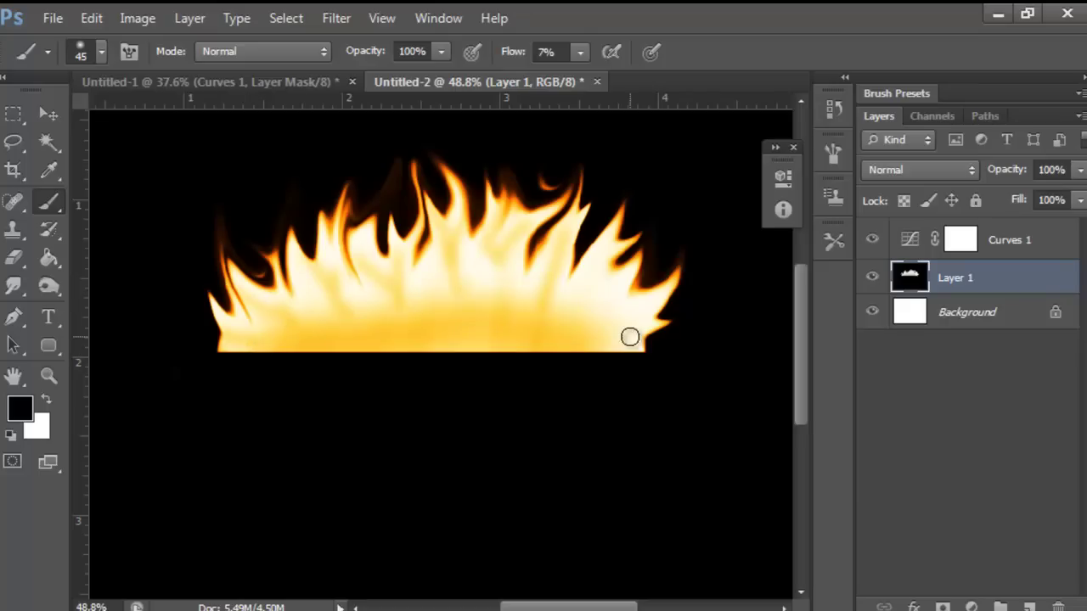
{"action": "mouse_move", "coordinate": [629, 337]}
{"action": "left_mouse_down"}
{"action": "mouse_move", "coordinate": [628, 255]}
{"action": "mouse_move", "coordinate": [610, 278]}
{"action": "mouse_move", "coordinate": [591, 324]}
{"action": "mouse_move", "coordinate": [632, 258]}
{"action": "mouse_move", "coordinate": [593, 330]}
{"action": "mouse_move", "coordinate": [675, 267]}
{"action": "left_mouse_up"}
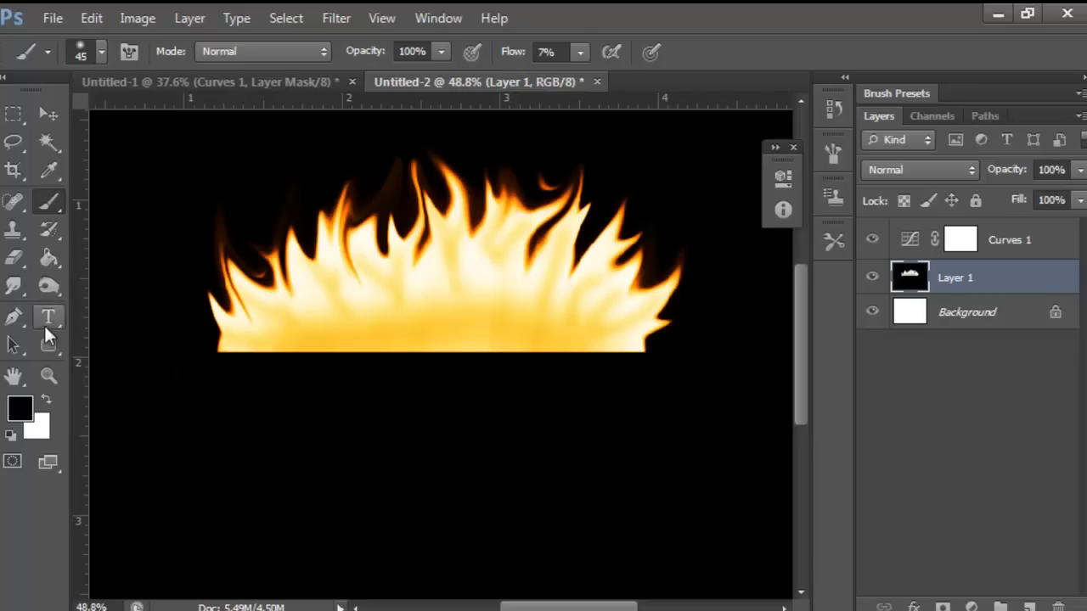
- Switch to white, enlarge the brush to 150, and sweep soft white over the flame core and base
{"action": "right_click", "coordinate": [48, 201]}
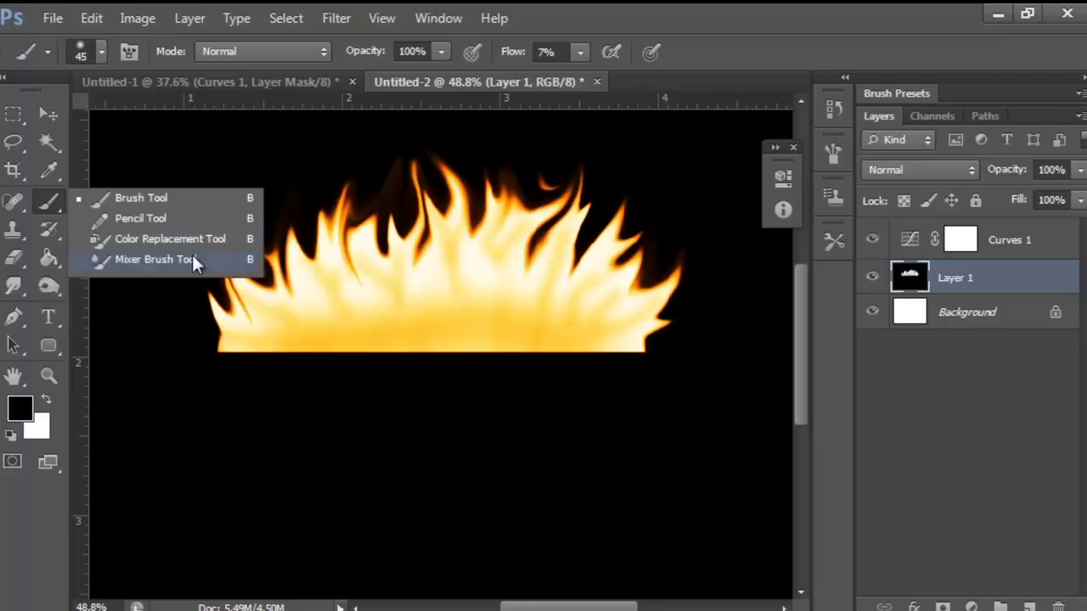
{"action": "key", "text": "x"}
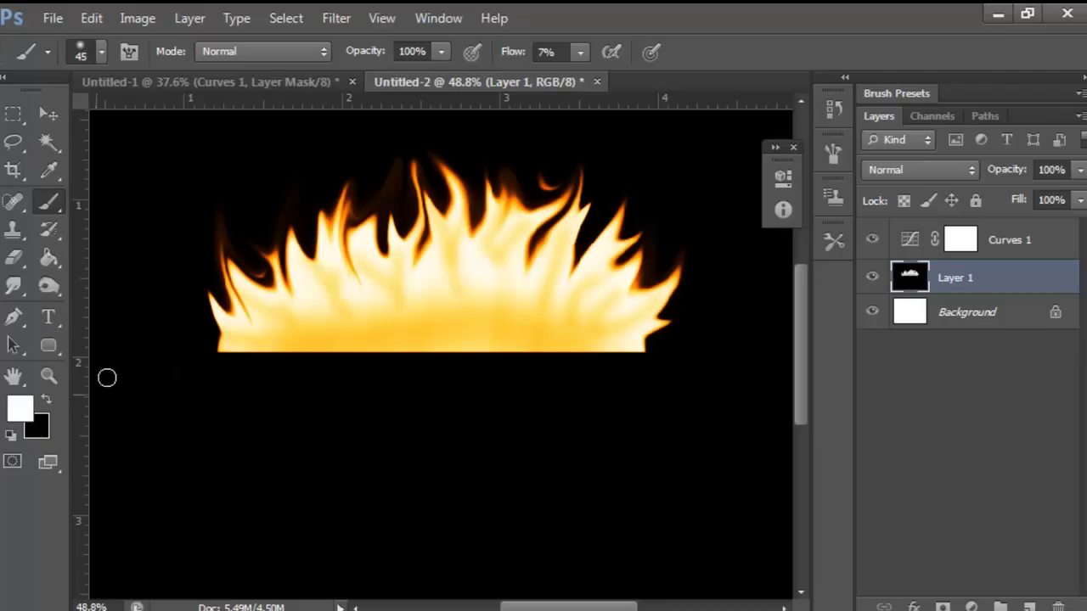
{"action": "mouse_move", "coordinate": [546, 332]}
{"action": "left_mouse_down"}
{"action": "mouse_move", "coordinate": [417, 332]}
{"action": "mouse_move", "coordinate": [478, 347]}
{"action": "mouse_move", "coordinate": [597, 348]}
{"action": "mouse_move", "coordinate": [326, 349]}
{"action": "left_mouse_up"}
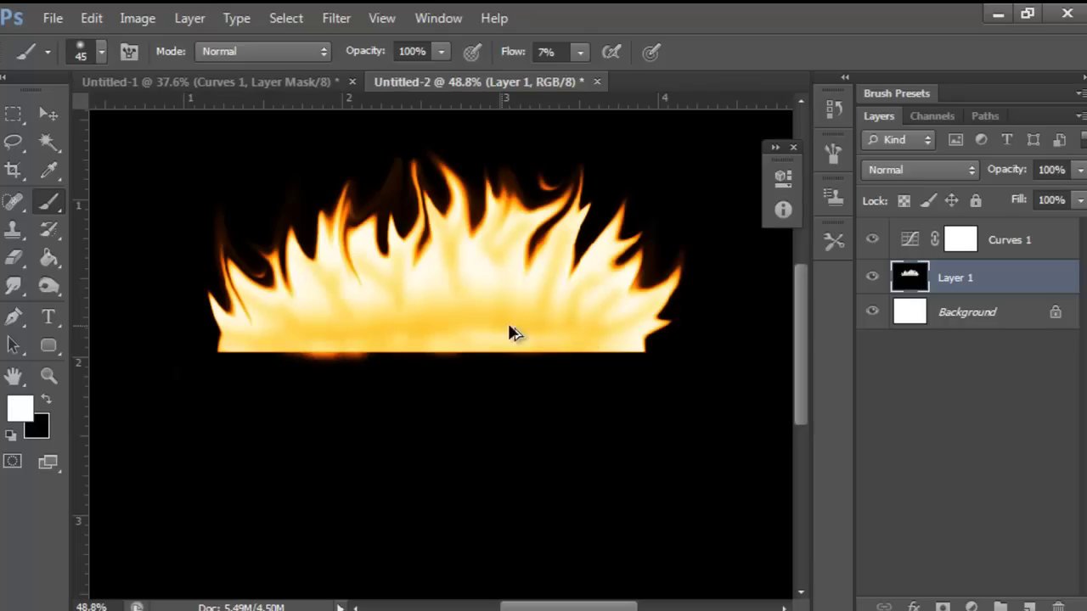
{"action": "key", "text": "ctrl+z"}
{"action": "key", "text": "bracketright"}
{"action": "key", "text": "bracketright"}
{"action": "key", "text": "bracketright"}
{"action": "key", "text": "bracketright"}
{"action": "key", "text": "bracketright"}
{"action": "key", "text": "bracketright"}
{"action": "key", "text": "bracketright"}
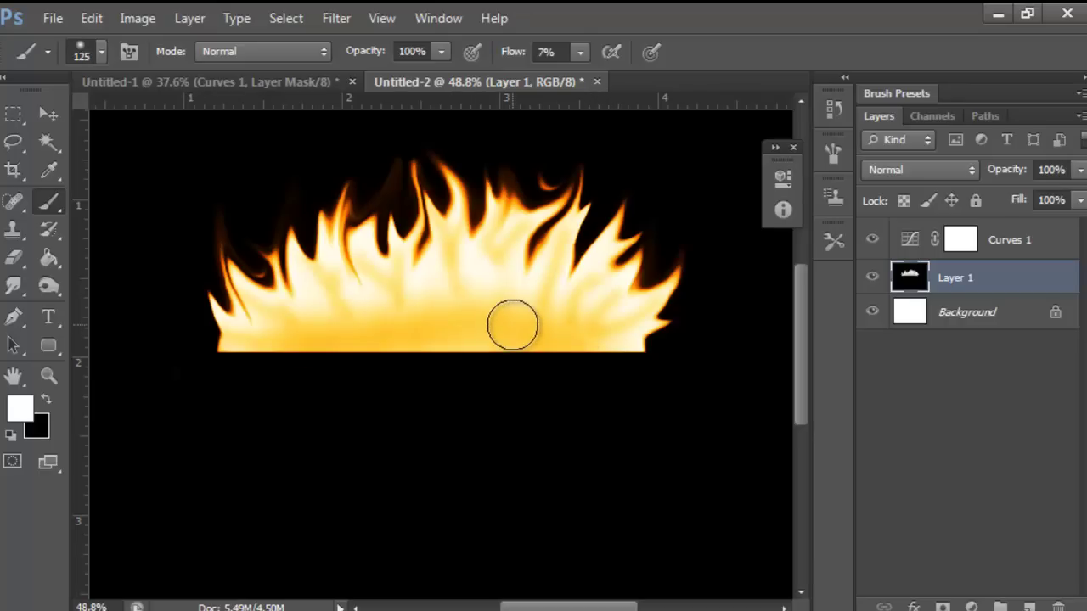
{"action": "mouse_move", "coordinate": [480, 299]}
{"action": "left_mouse_down"}
{"action": "mouse_move", "coordinate": [391, 274]}
{"action": "mouse_move", "coordinate": [558, 257]}
{"action": "mouse_move", "coordinate": [543, 286]}
{"action": "mouse_move", "coordinate": [588, 321]}
{"action": "mouse_move", "coordinate": [309, 321]}
{"action": "mouse_move", "coordinate": [632, 313]}
{"action": "mouse_move", "coordinate": [676, 234]}
{"action": "left_mouse_up"}
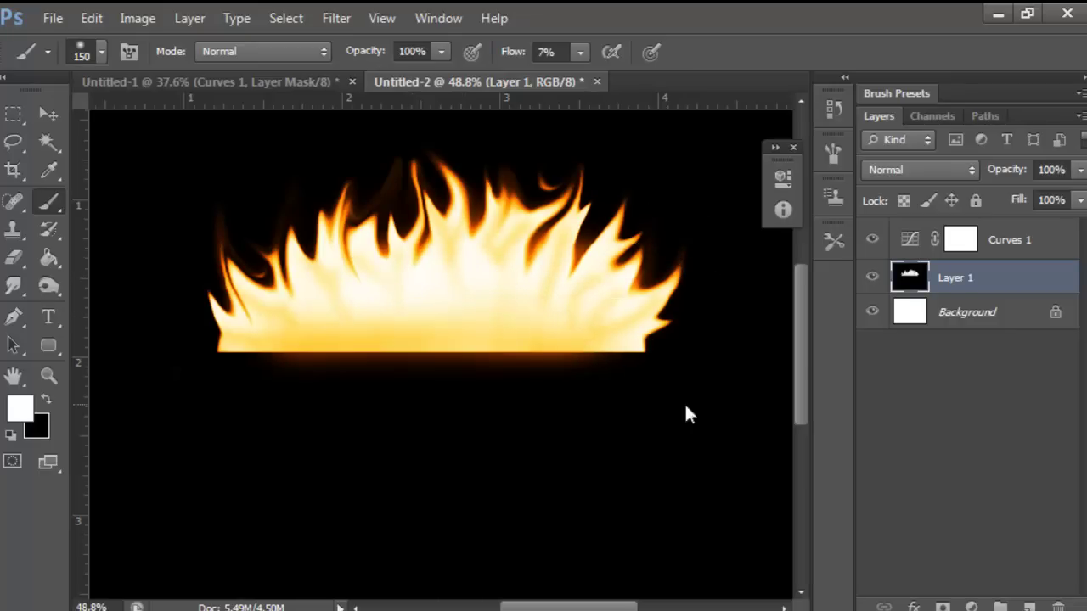
{"action": "scroll", "coordinate": [744, 315], "scroll_direction": "up", "scroll_amount": 3}
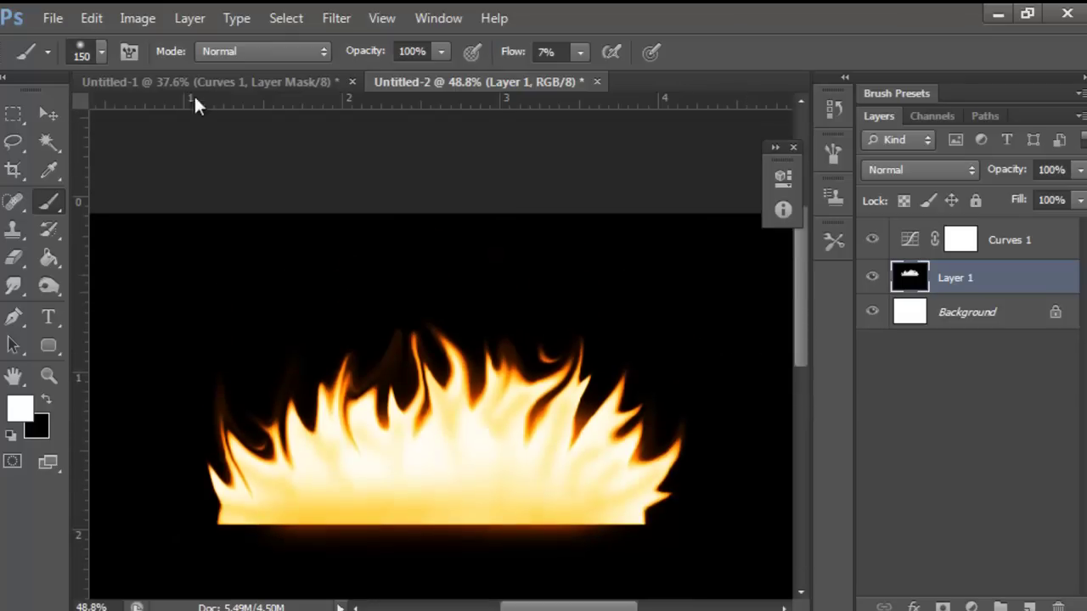
- View the Untitled-1 flame at 100% zoom, then return to Untitled-2
{"action": "left_click", "coordinate": [234, 81]}
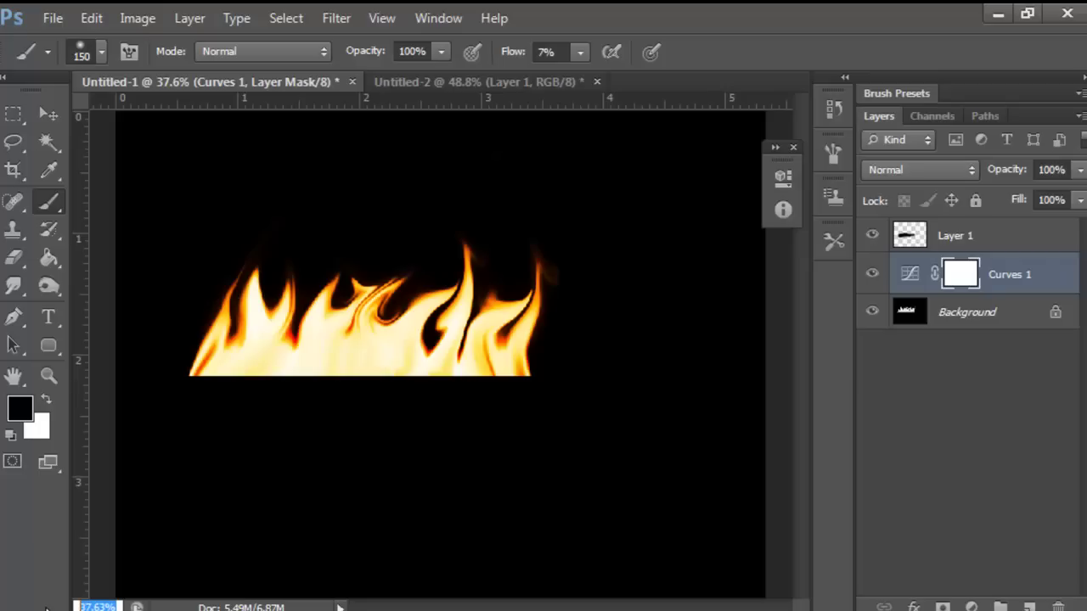
{"action": "type", "text": "100"}
{"action": "key", "text": "Return"}
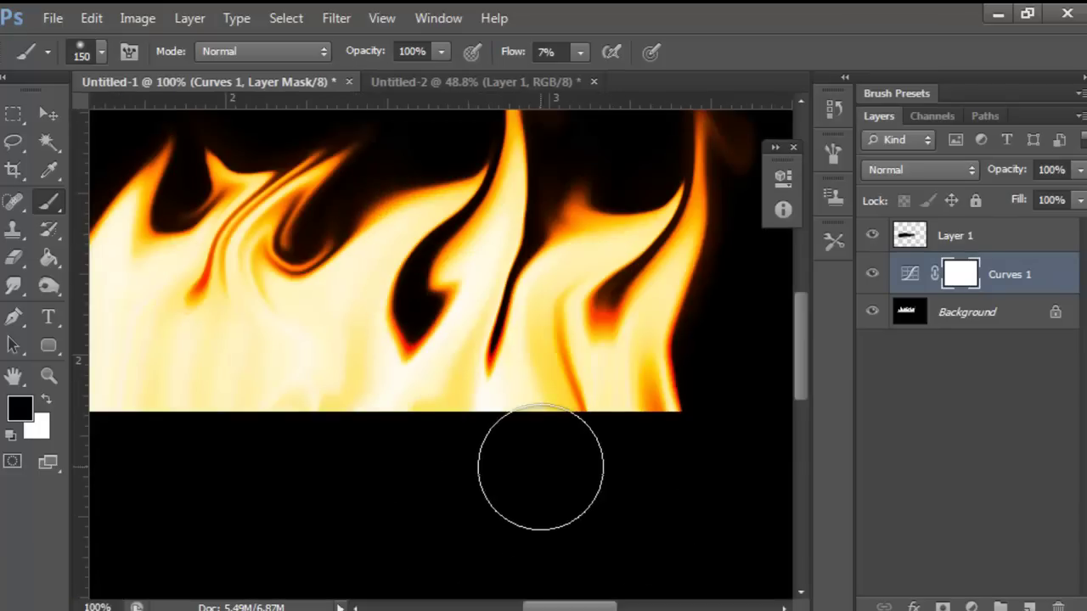
{"action": "left_click_drag", "start_coordinate": [571, 606], "coordinate": [543, 608]}
{"action": "left_click", "coordinate": [521, 80]}
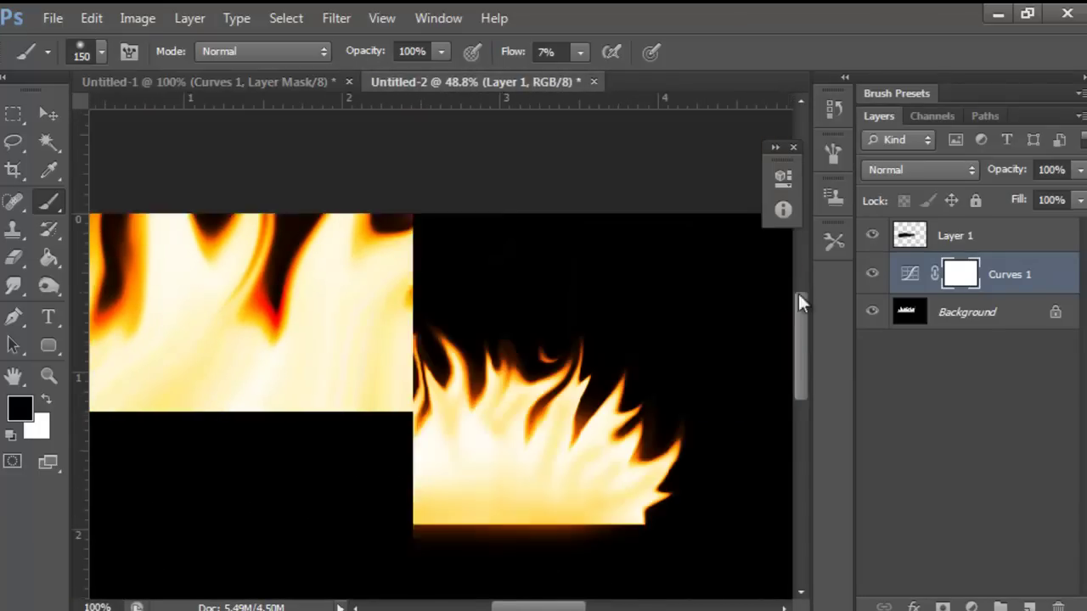
- Add Layer 2 above Curves 1 and paint black at full flow across the flame's lower middle
{"action": "left_click", "coordinate": [1019, 248]}
{"action": "left_click", "coordinate": [1028, 607]}
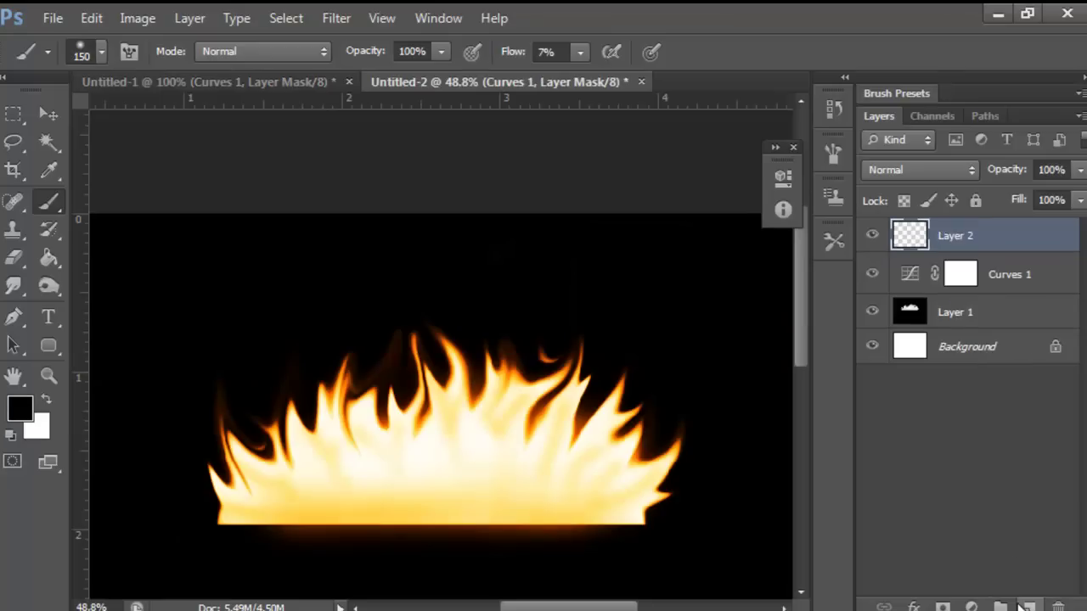
{"action": "scroll", "coordinate": [468, 496], "scroll_direction": "down", "scroll_amount": 2}
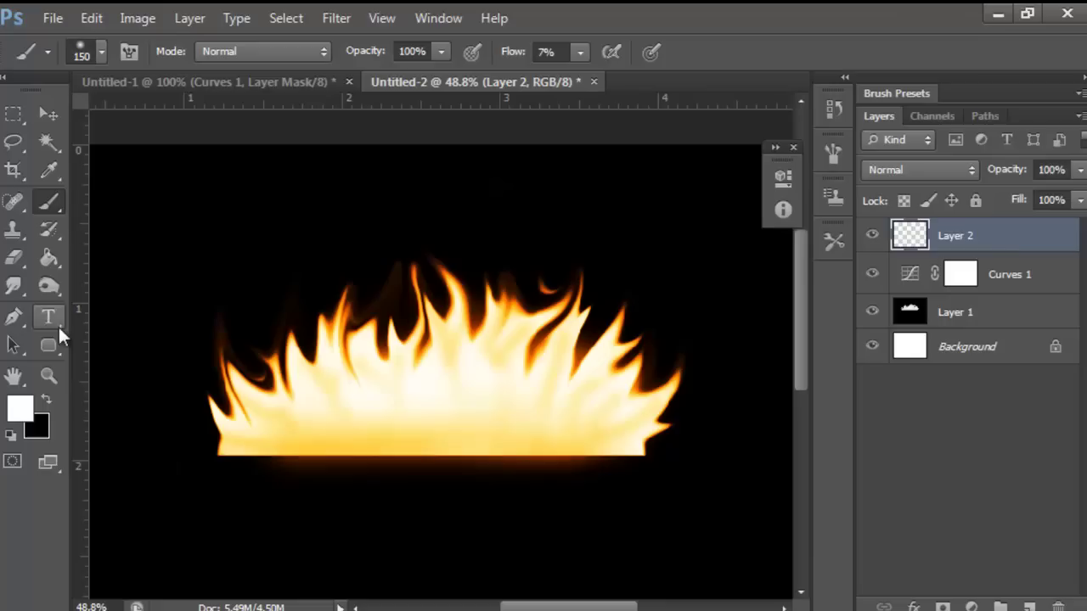
{"action": "left_click", "coordinate": [45, 399]}
{"action": "mouse_move", "coordinate": [306, 424]}
{"action": "left_mouse_down"}
{"action": "mouse_move", "coordinate": [257, 429]}
{"action": "mouse_move", "coordinate": [388, 419]}
{"action": "mouse_move", "coordinate": [460, 398]}
{"action": "left_mouse_up"}
{"action": "key", "text": "ctrl+z"}
{"action": "left_click", "coordinate": [581, 52]}
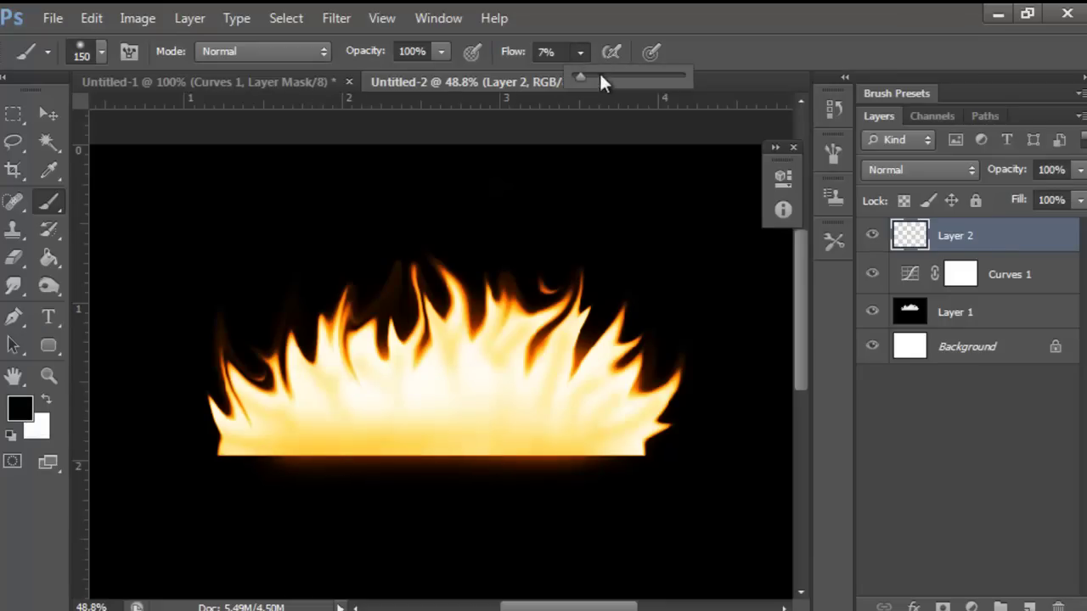
{"action": "mouse_move", "coordinate": [328, 449]}
{"action": "left_mouse_down"}
{"action": "mouse_move", "coordinate": [270, 428]}
{"action": "mouse_move", "coordinate": [468, 368]}
{"action": "mouse_move", "coordinate": [552, 399]}
{"action": "mouse_move", "coordinate": [586, 396]}
{"action": "mouse_move", "coordinate": [601, 414]}
{"action": "mouse_move", "coordinate": [331, 438]}
{"action": "mouse_move", "coordinate": [549, 419]}
{"action": "mouse_move", "coordinate": [391, 393]}
{"action": "mouse_move", "coordinate": [401, 403]}
{"action": "mouse_move", "coordinate": [588, 431]}
{"action": "left_mouse_up"}
- Set Layer 2 to Darken blend mode at 12% opacity
{"action": "left_click", "coordinate": [965, 167]}
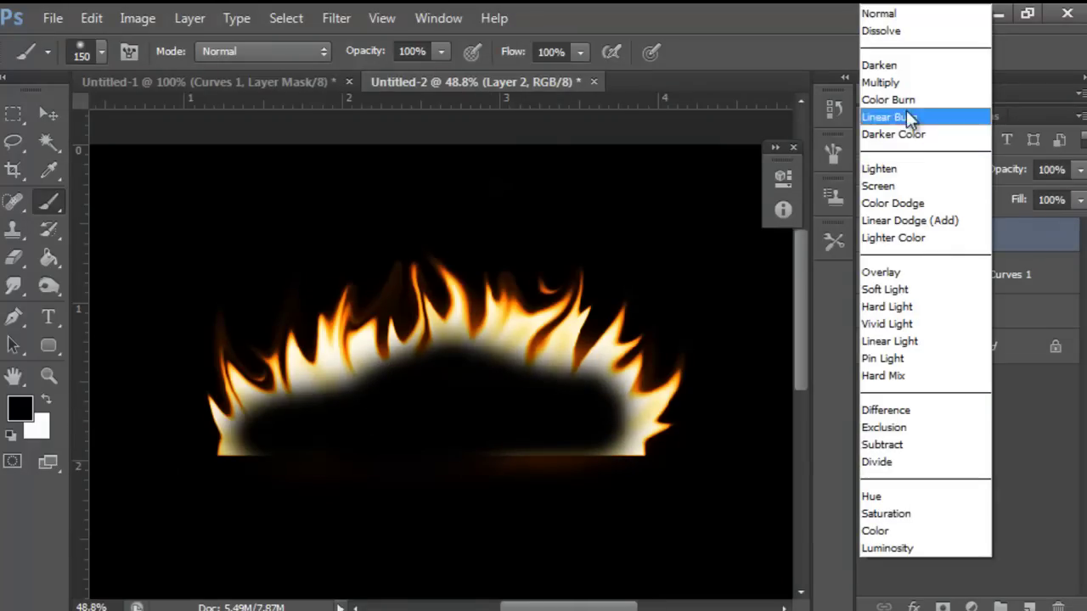
{"action": "left_click", "coordinate": [916, 65]}
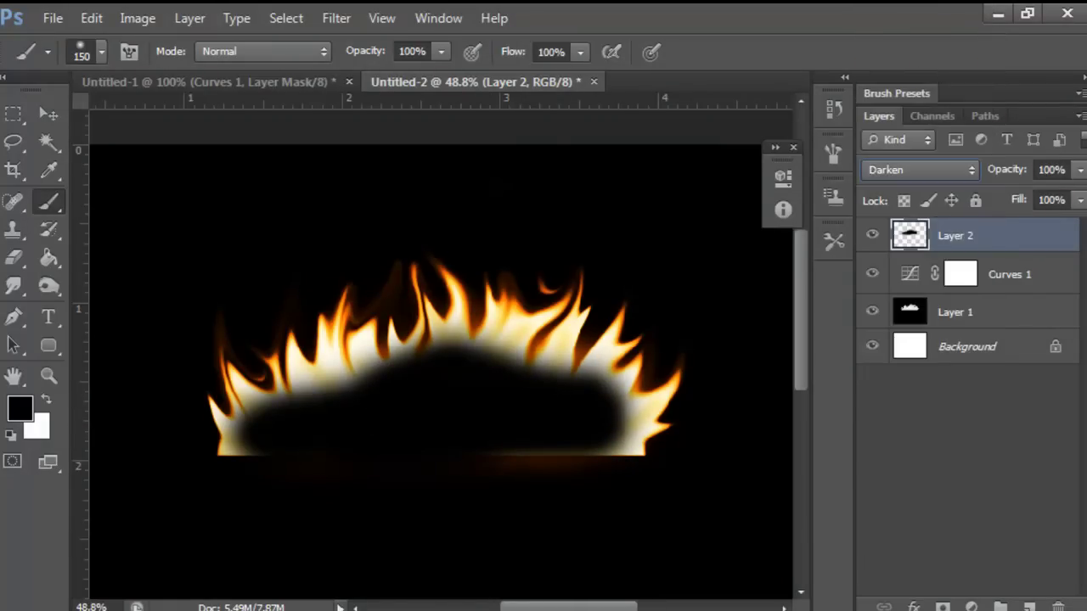
{"action": "left_click", "coordinate": [1081, 172]}
{"action": "left_click_drag", "start_coordinate": [1009, 199], "coordinate": [983, 189]}
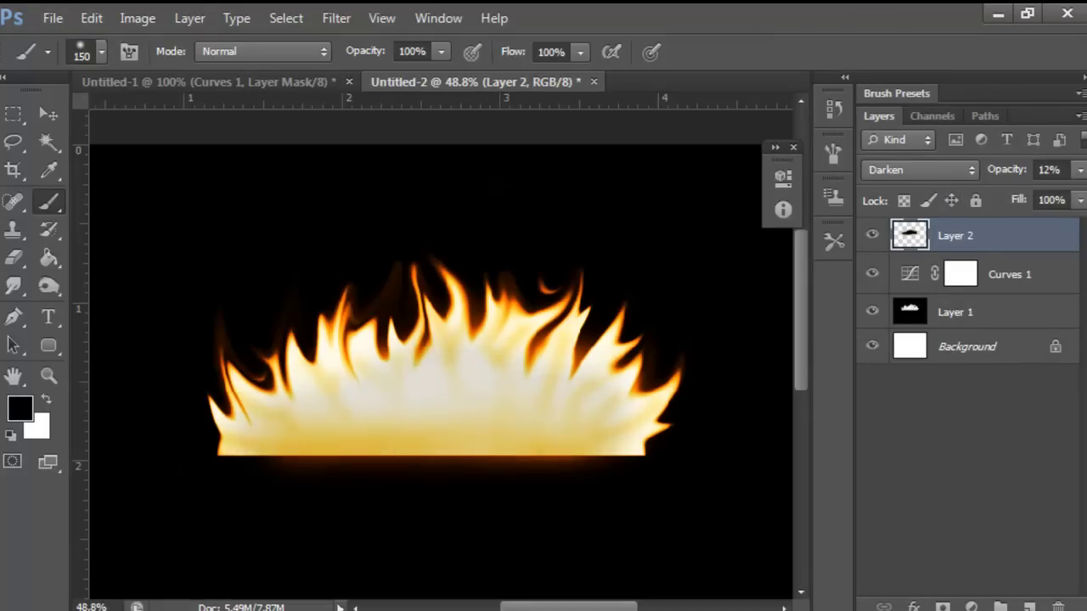
- At 100% zoom, select Layer 2, Curves 1 and Layer 1 and merge them with Ctrl+E
{"action": "type", "text": "10"}
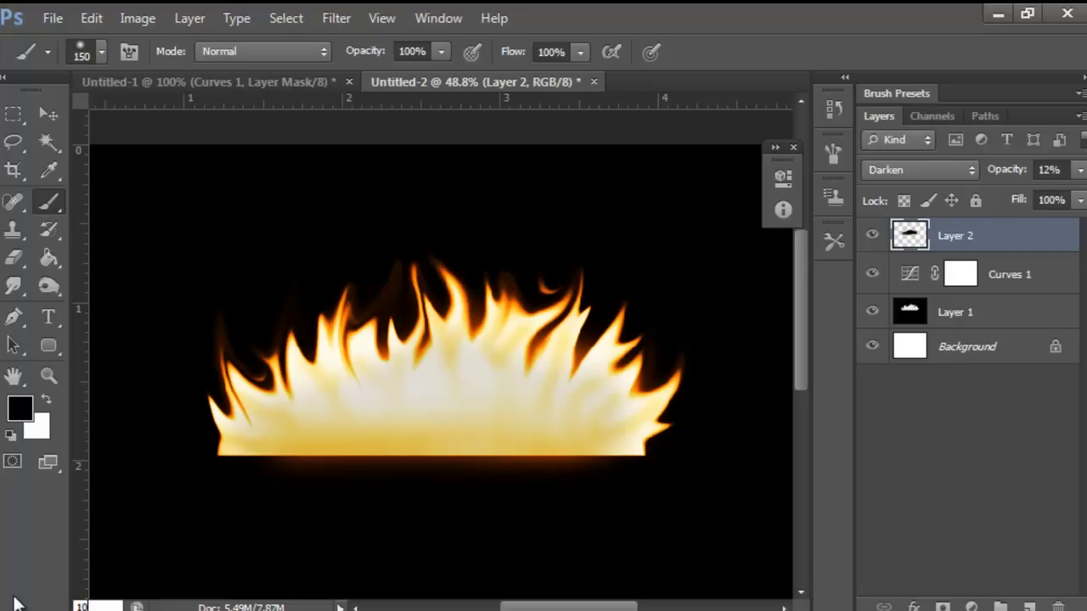
{"action": "type", "text": "0"}
{"action": "key", "text": "Return"}
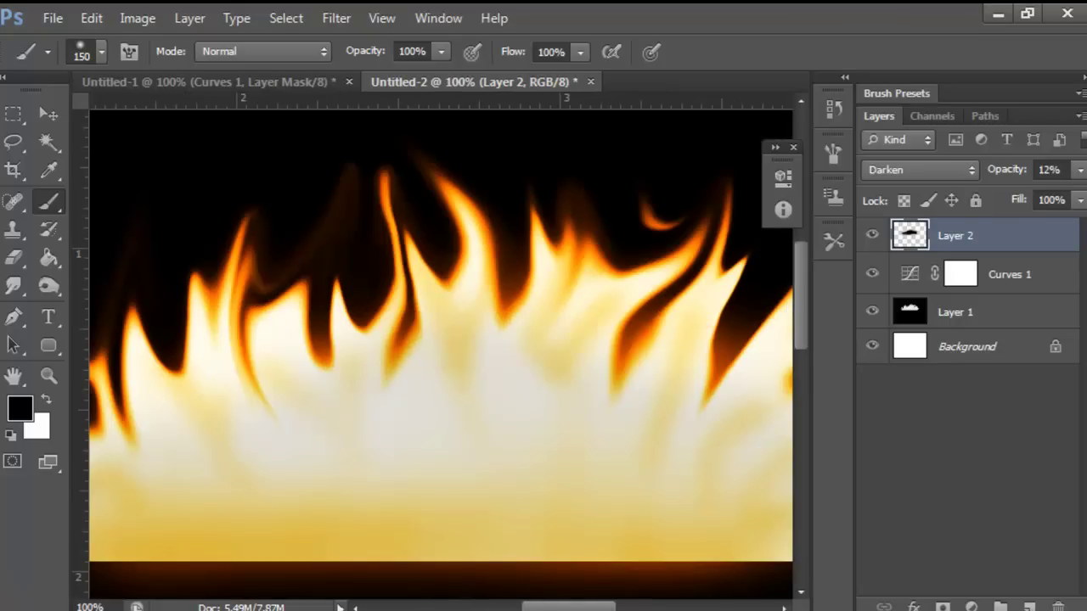
{"action": "scroll", "coordinate": [441, 339], "scroll_direction": "left", "scroll_amount": 5}
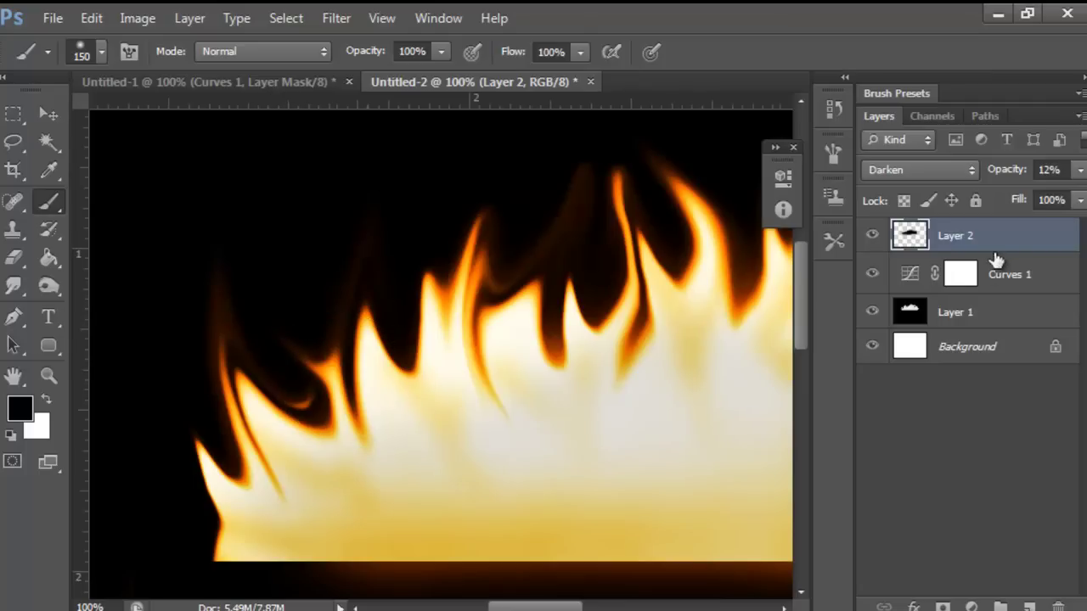
{"action": "left_click", "coordinate": [1015, 321], "text": "shift"}
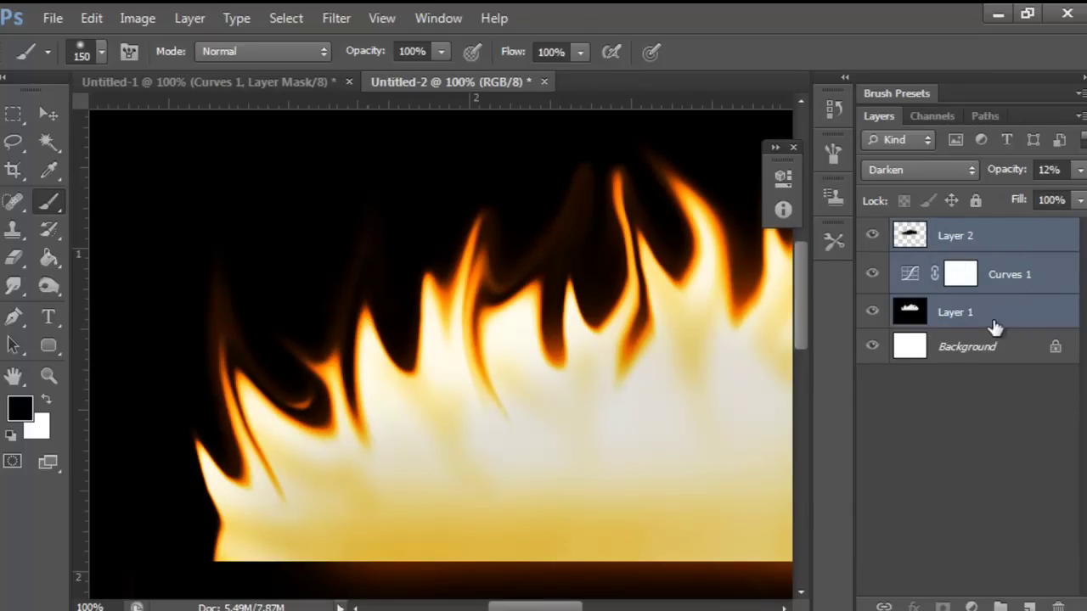
{"action": "right_click", "coordinate": [998, 279]}
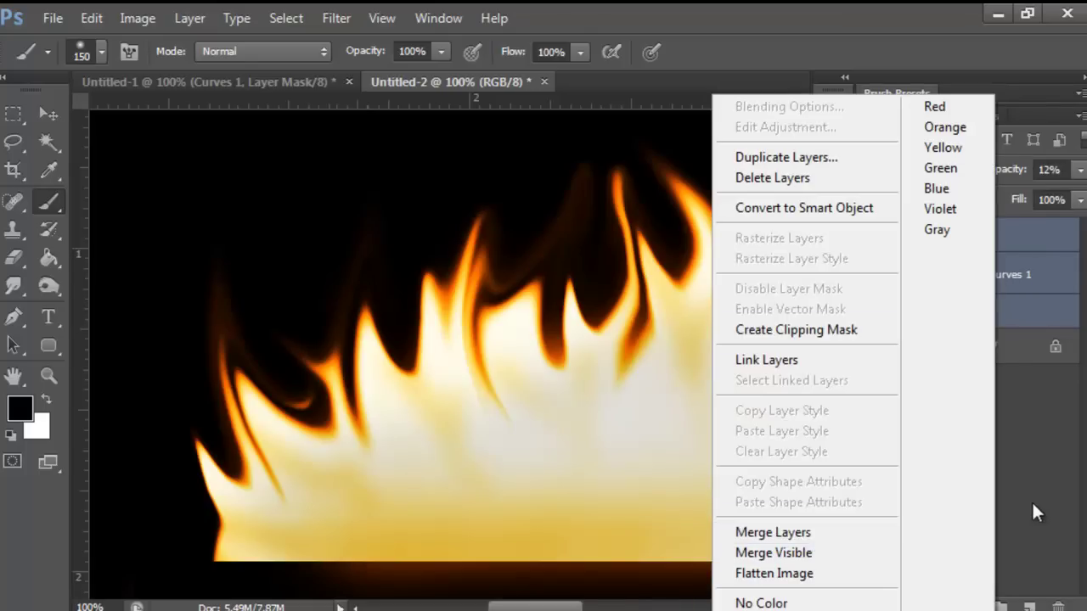
{"action": "key", "text": "Escape"}
{"action": "key", "text": "ctrl+e"}
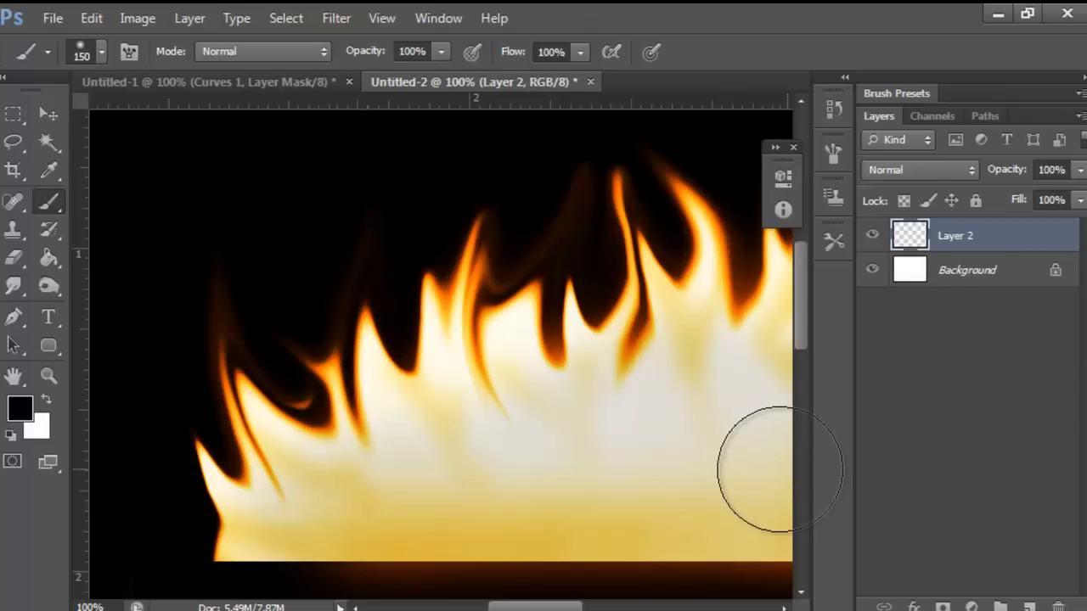
{"action": "left_click_drag", "start_coordinate": [553, 608], "coordinate": [573, 608]}
{"action": "key", "text": "alt"}
{"action": "scroll", "coordinate": [499, 396], "scroll_direction": "down", "scroll_amount": 2}
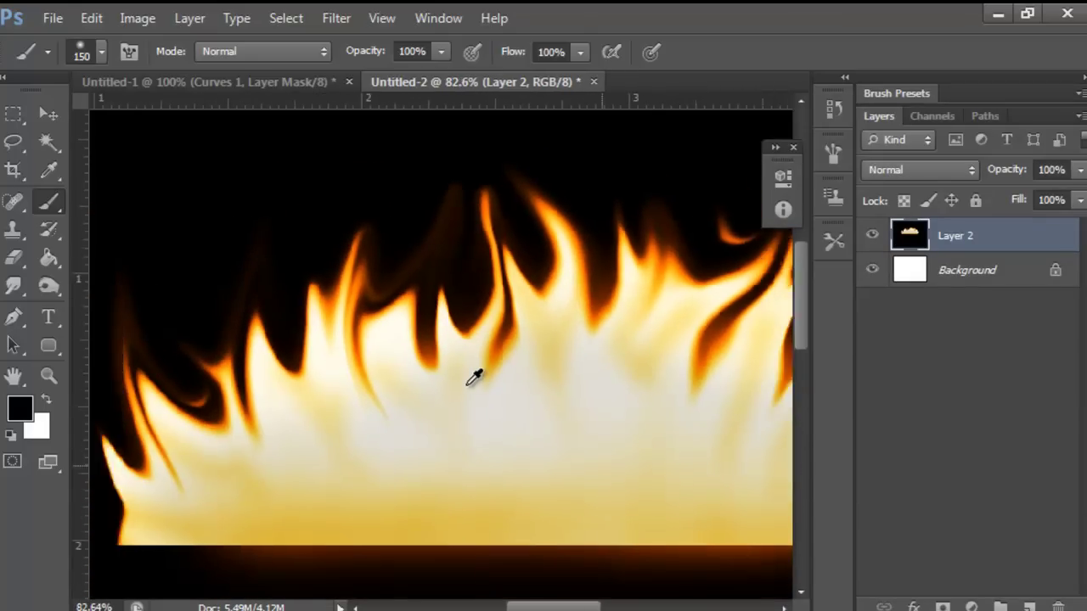
- Draw a rectangular selection around the flame, shifting it slightly up and left
{"action": "left_click", "coordinate": [34, 110]}
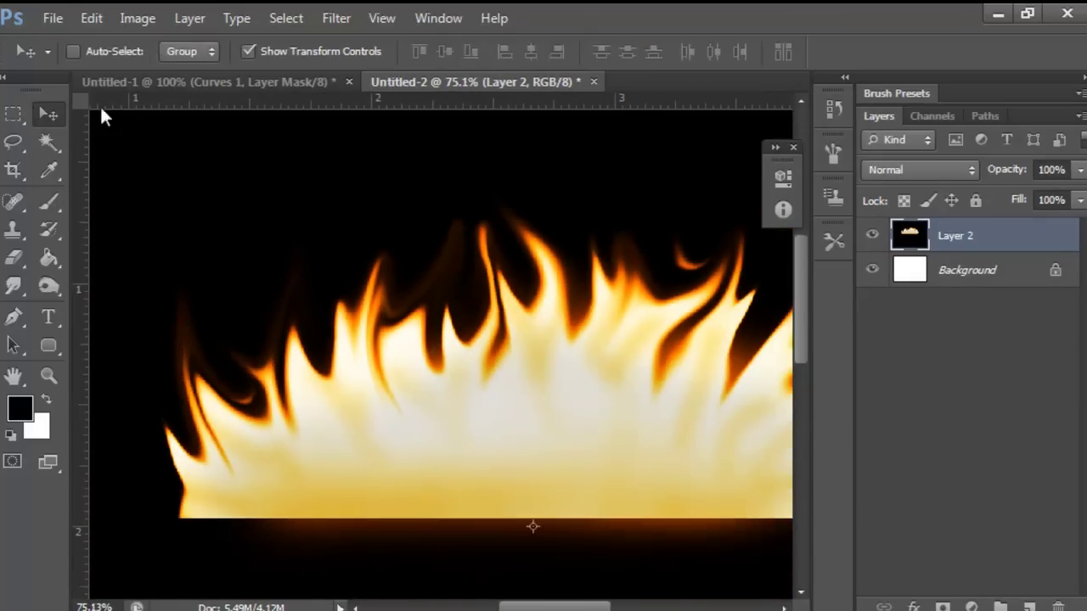
{"action": "key", "text": "m"}
{"action": "scroll", "coordinate": [152, 245], "scroll_direction": "down", "scroll_amount": 2}
{"action": "left_click_drag", "start_coordinate": [116, 229], "coordinate": [620, 443]}
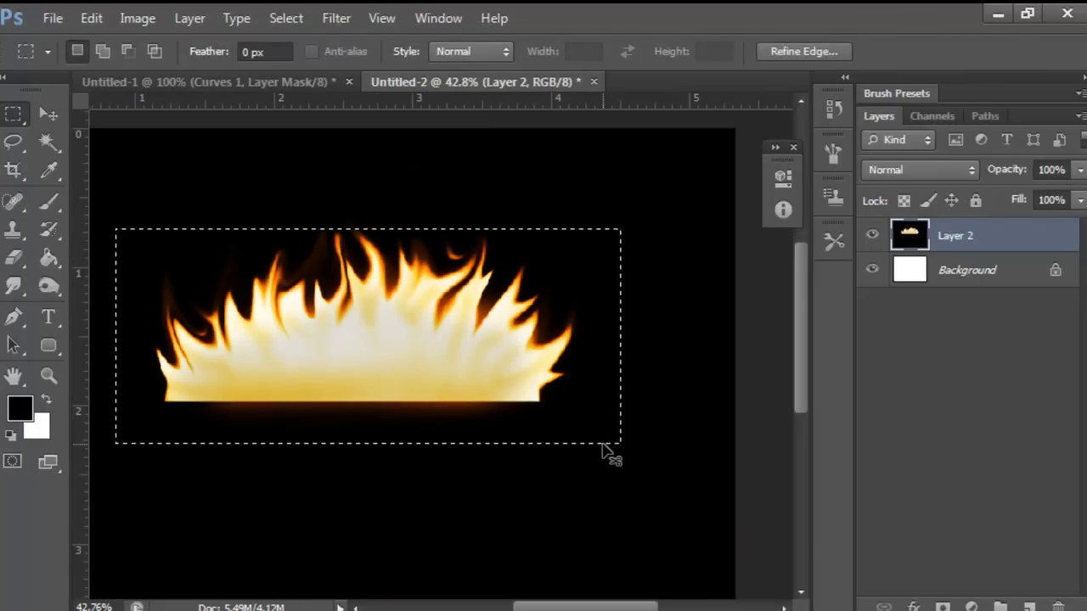
{"action": "key", "text": "ctrl+t"}
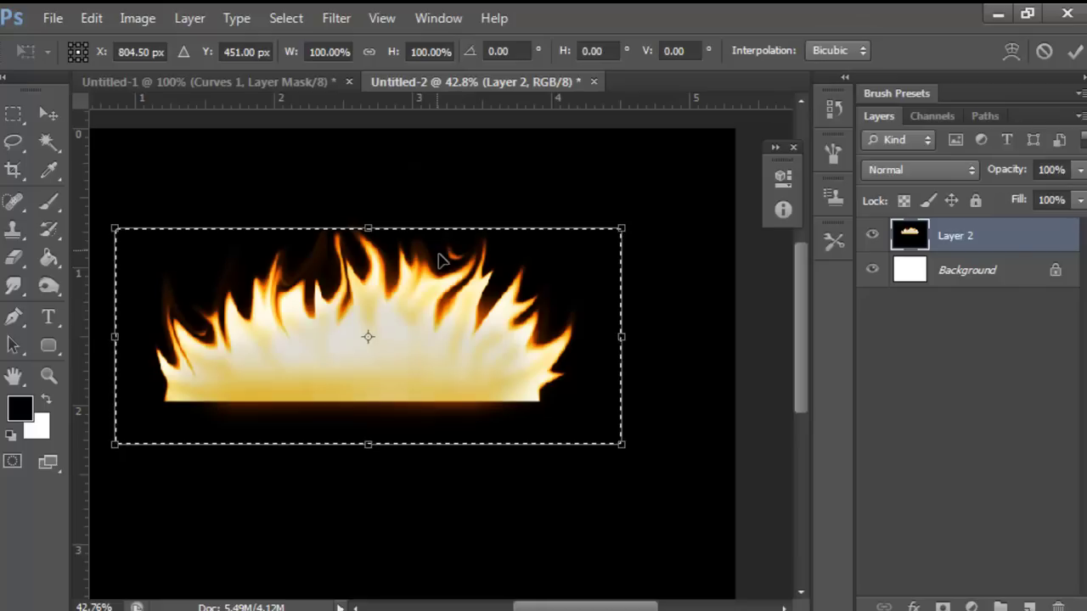
{"action": "left_click", "coordinate": [1043, 51]}
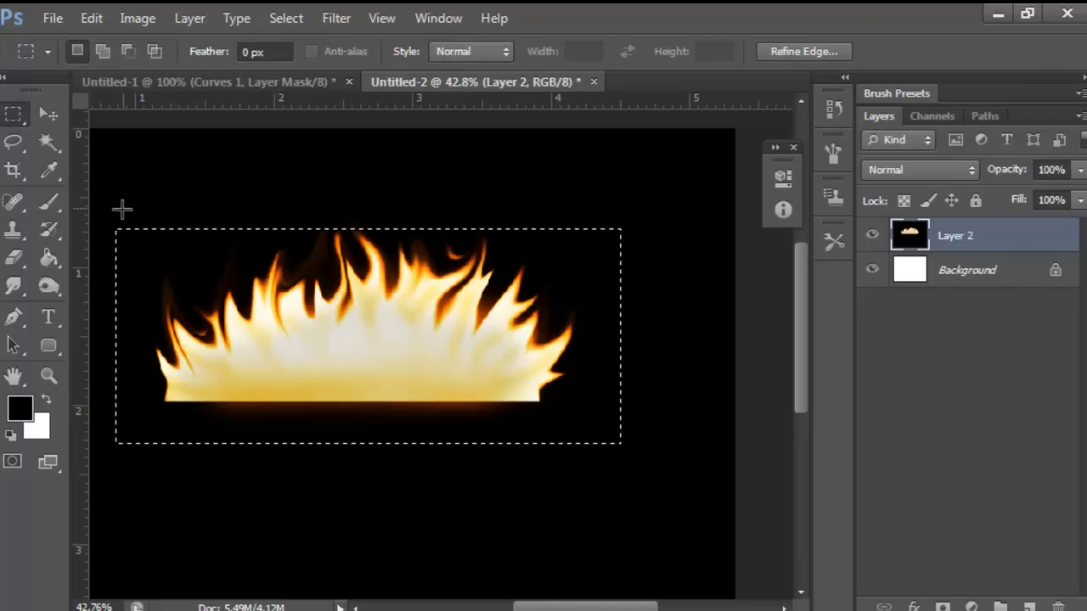
{"action": "left_click_drag", "start_coordinate": [249, 259], "coordinate": [242, 241]}
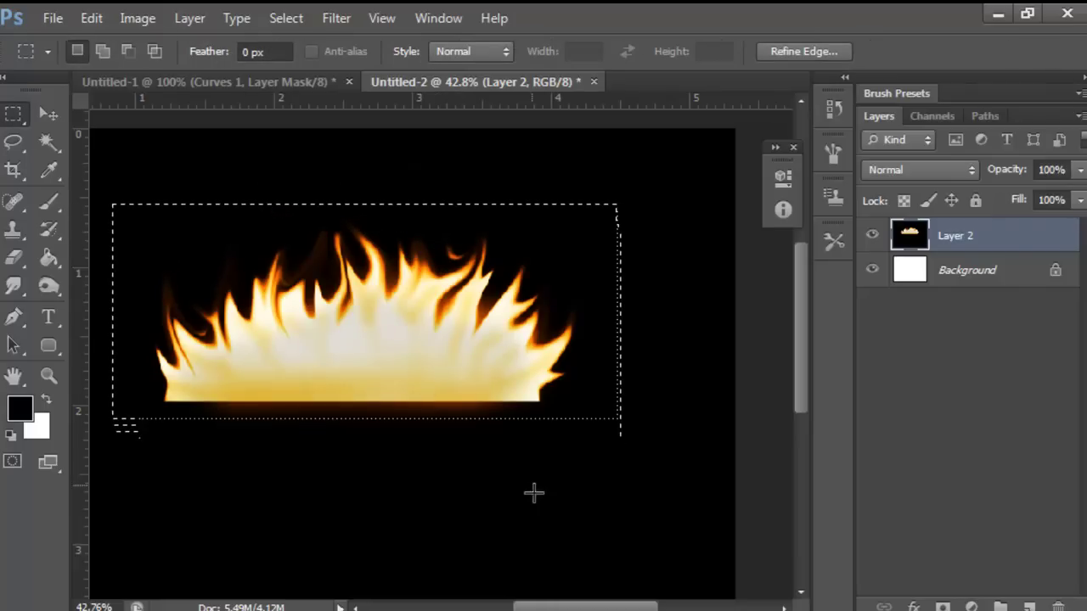
- Scale the selected flame down to about 71%, commit, and select the Background layer
{"action": "key", "text": "ctrl+t"}
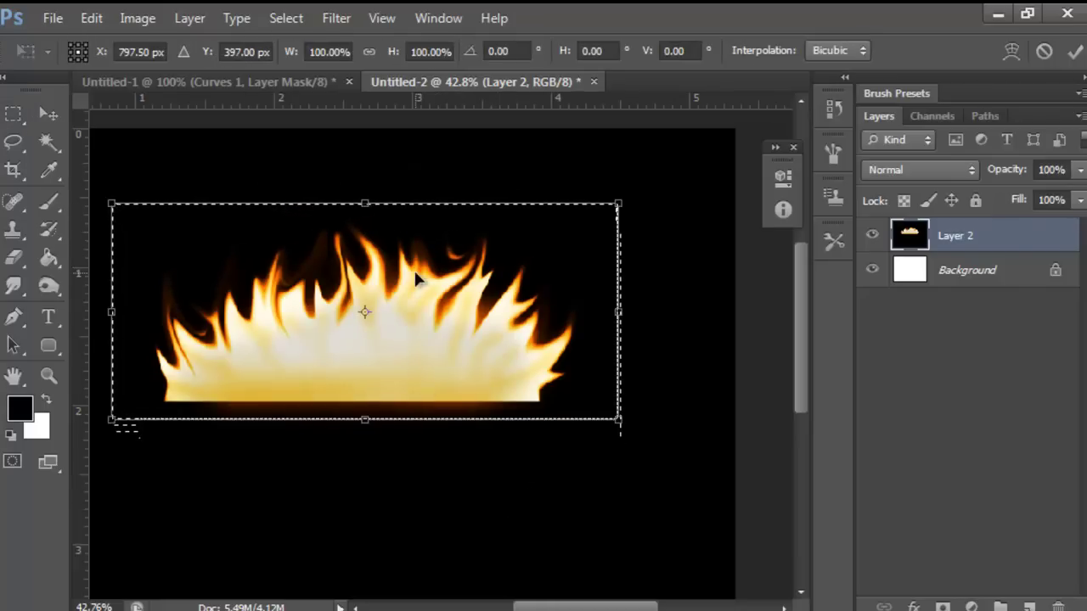
{"action": "left_click_drag", "start_coordinate": [622, 202], "coordinate": [484, 275]}
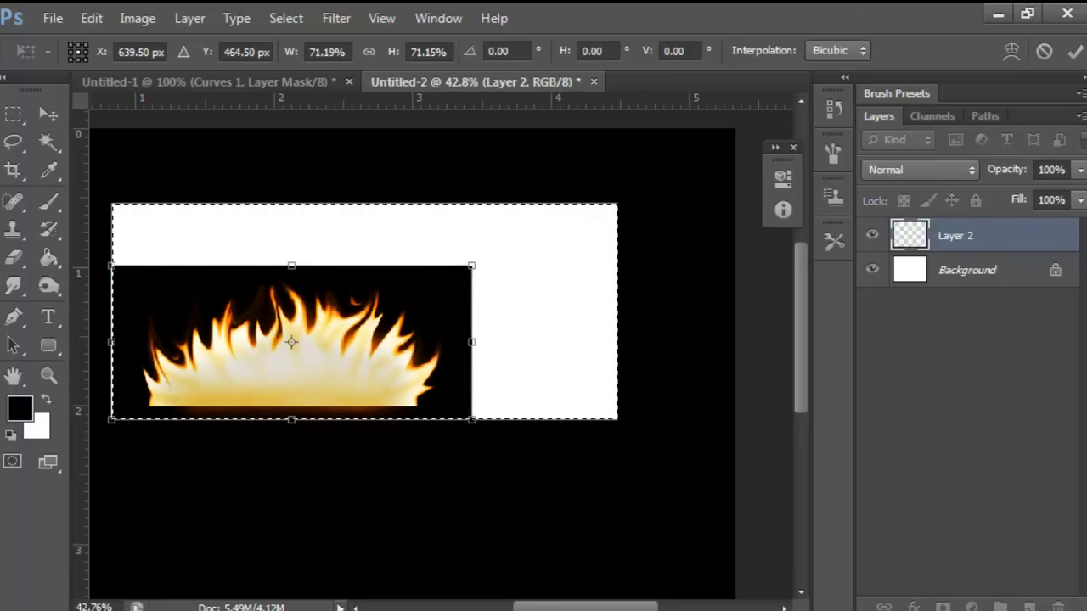
{"action": "left_click", "coordinate": [1074, 51]}
{"action": "left_click", "coordinate": [997, 278]}
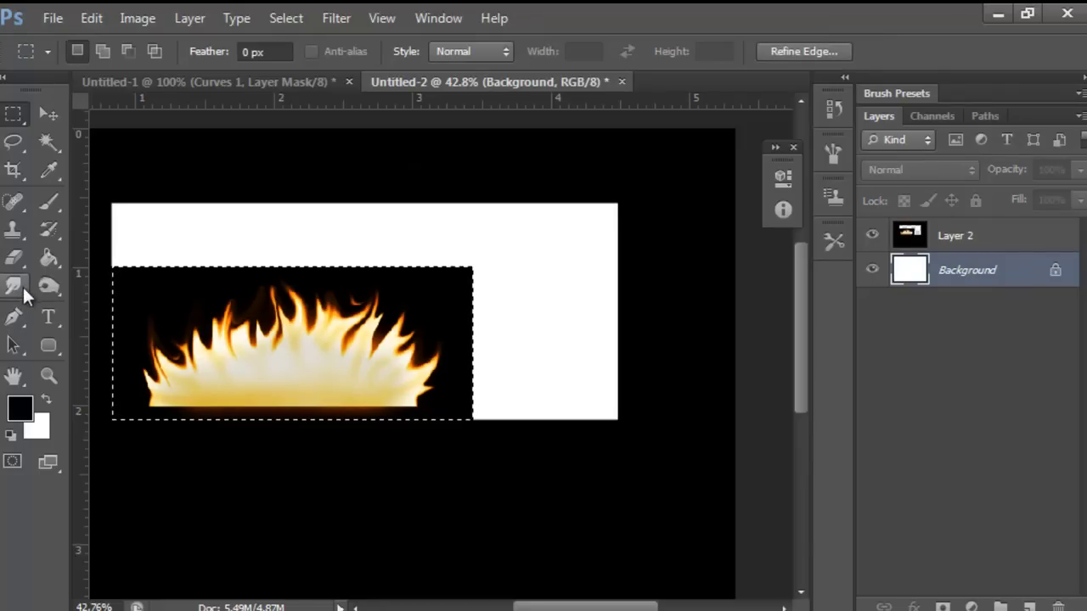
- Deselect and Paint Bucket the exposed white Background area black, then view the canvas at 100% zoom
{"action": "left_click", "coordinate": [50, 257]}
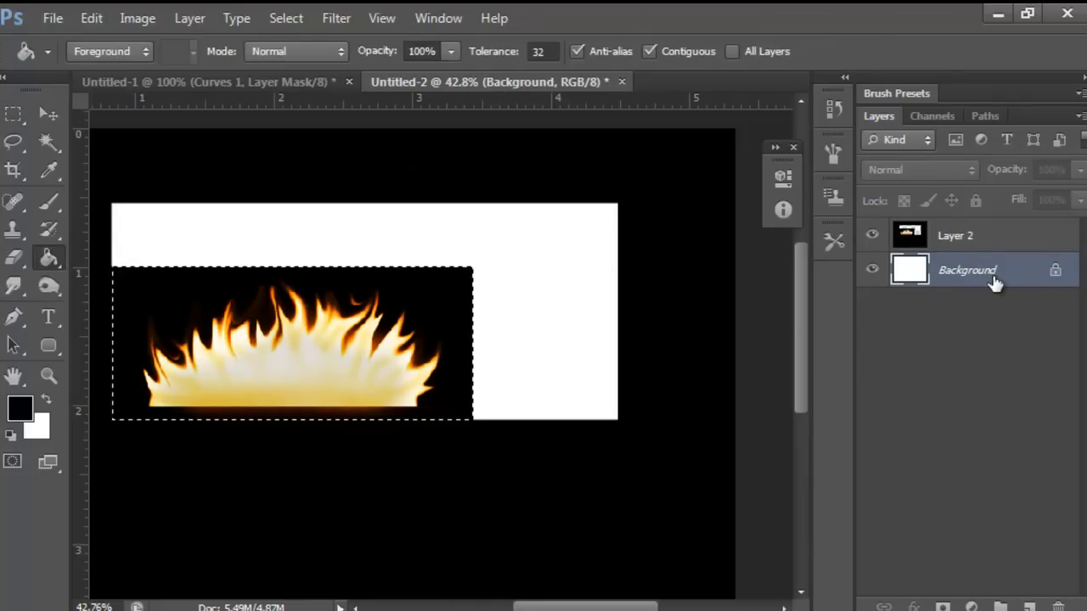
{"action": "key", "text": "ctrl+d"}
{"action": "left_click", "coordinate": [515, 347]}
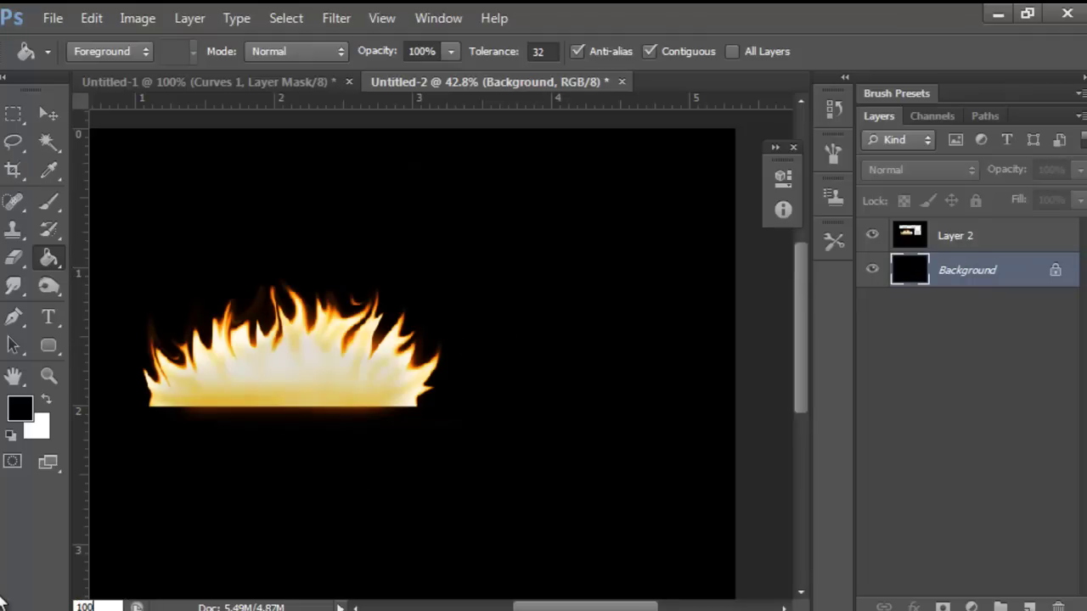
{"action": "key", "text": "Return"}
{"action": "left_click_drag", "start_coordinate": [594, 607], "coordinate": [486, 607]}
{"action": "mouse_move", "coordinate": [543, 607]}
{"action": "left_mouse_down"}
{"action": "mouse_move", "coordinate": [567, 608]}
{"action": "mouse_move", "coordinate": [526, 608]}
{"action": "mouse_move", "coordinate": [581, 607]}
{"action": "mouse_move", "coordinate": [537, 608]}
{"action": "left_mouse_up"}
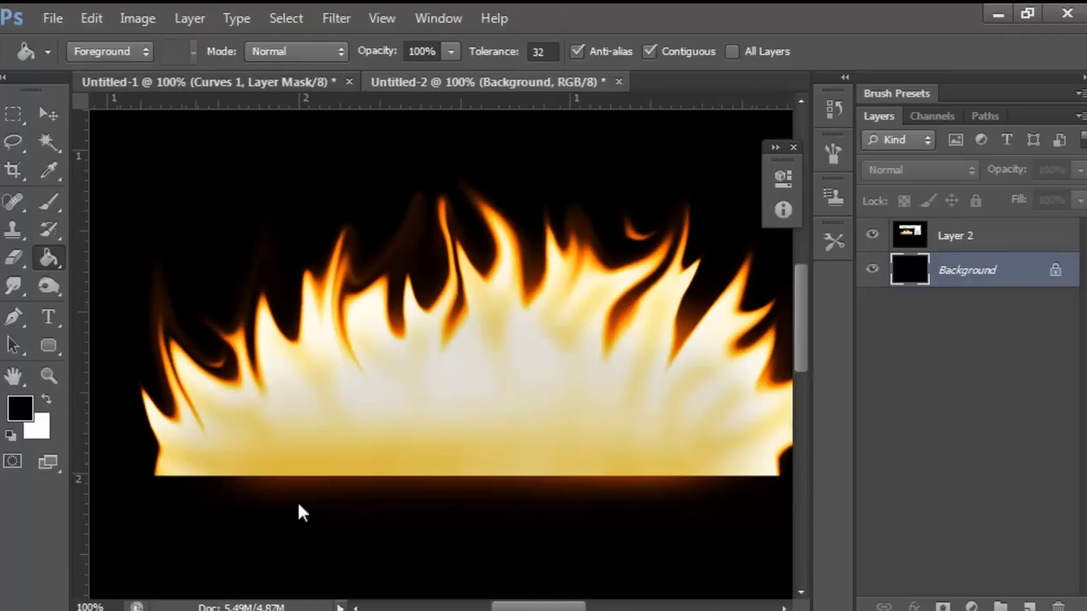
{"action": "key", "text": "ctrl+Tab"}
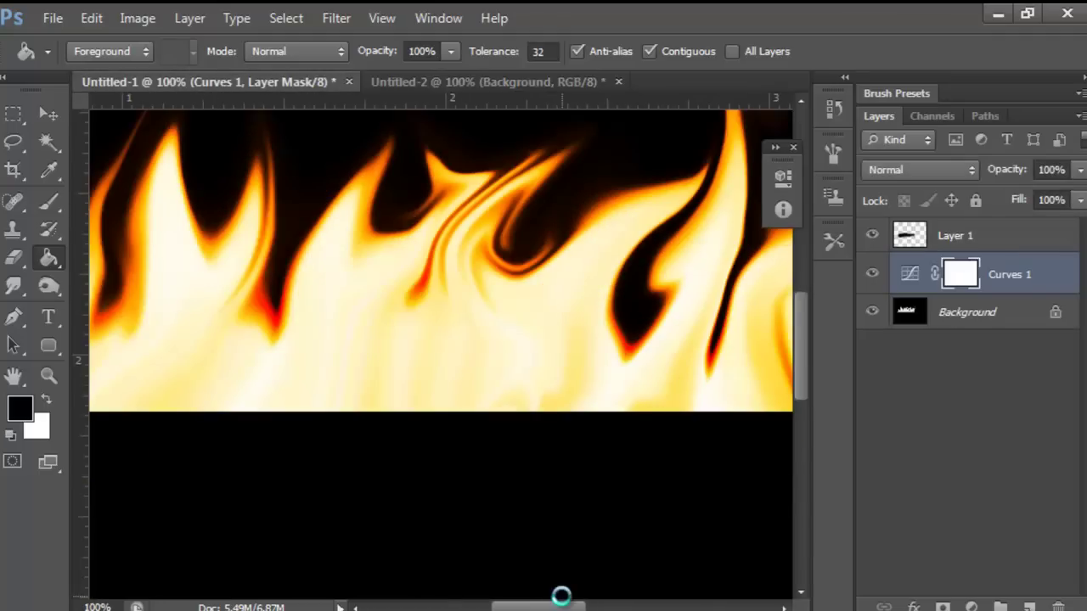
{"action": "key", "text": "ctrl+z"}
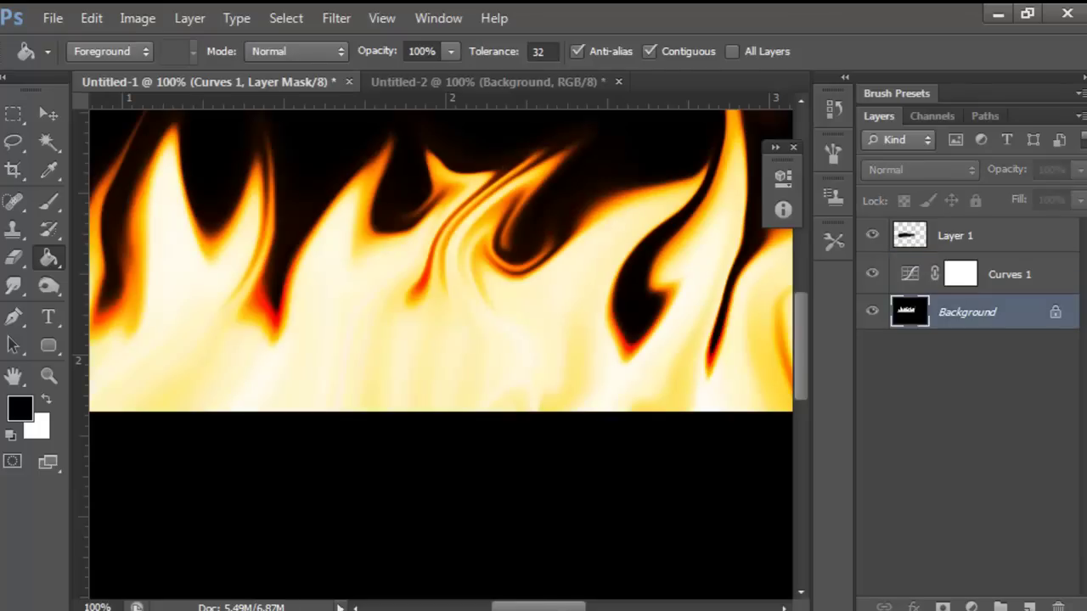
{"action": "left_click", "coordinate": [967, 312]}
{"action": "left_click_drag", "start_coordinate": [567, 608], "coordinate": [500, 606]}
{"action": "scroll", "coordinate": [567, 370], "scroll_direction": "up", "scroll_amount": 5}
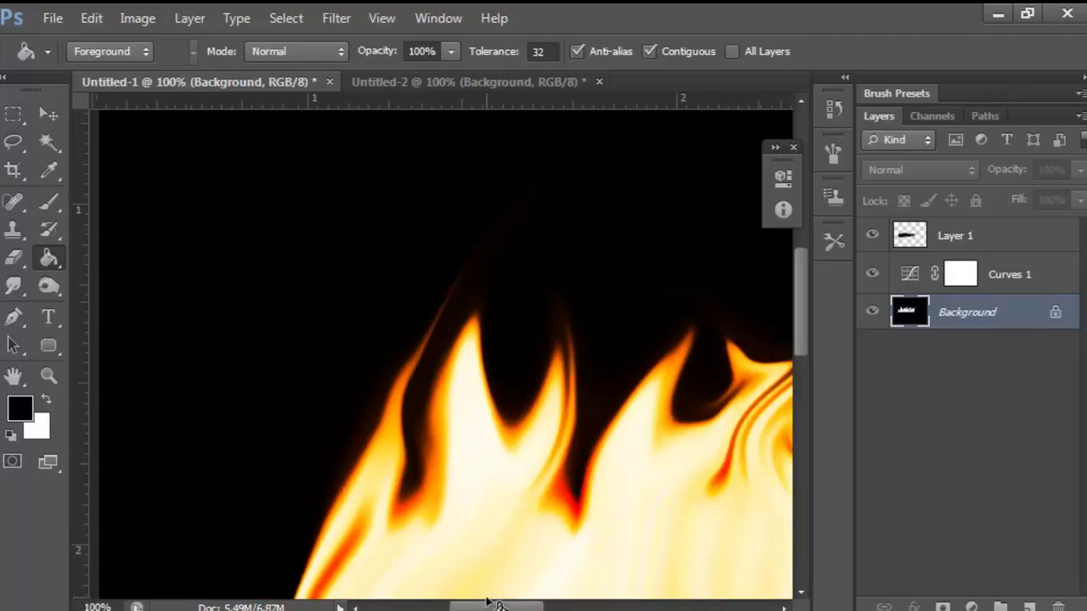
{"action": "scroll", "coordinate": [538, 417], "scroll_direction": "down", "scroll_amount": 8}
{"action": "scroll", "coordinate": [538, 548], "scroll_direction": "up", "scroll_amount": 1}
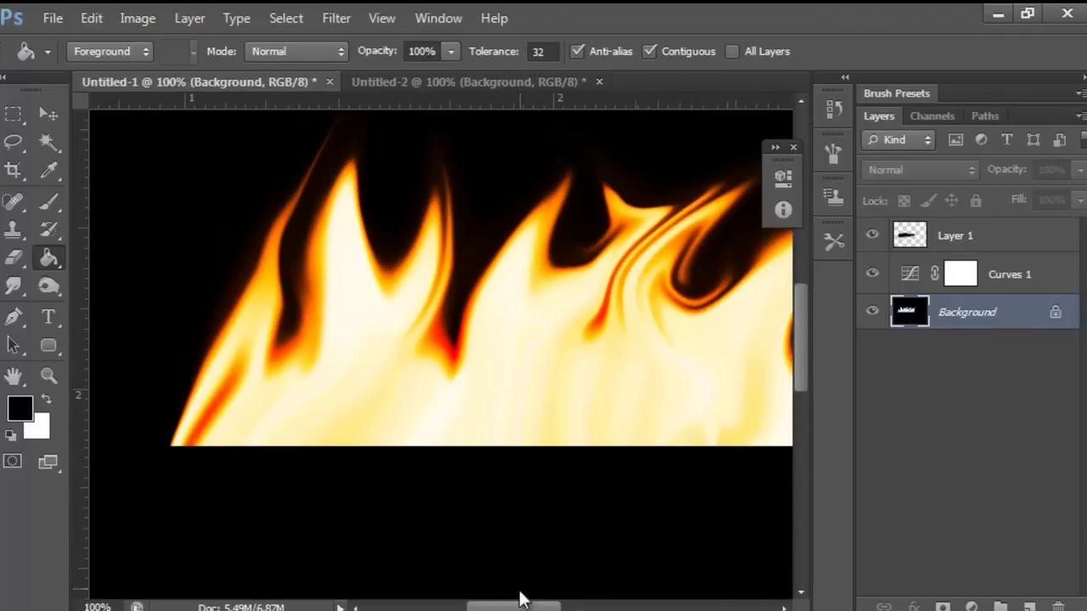
{"action": "left_click_drag", "start_coordinate": [520, 608], "coordinate": [564, 608]}
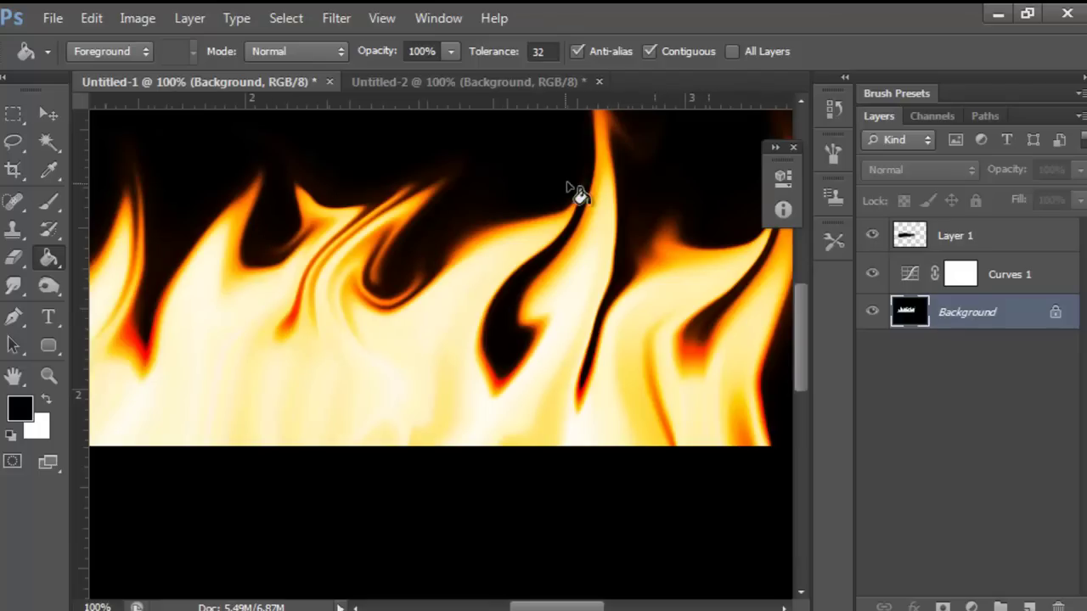
{"action": "left_click_drag", "start_coordinate": [598, 608], "coordinate": [596, 608]}
{"action": "left_click", "coordinate": [520, 78]}
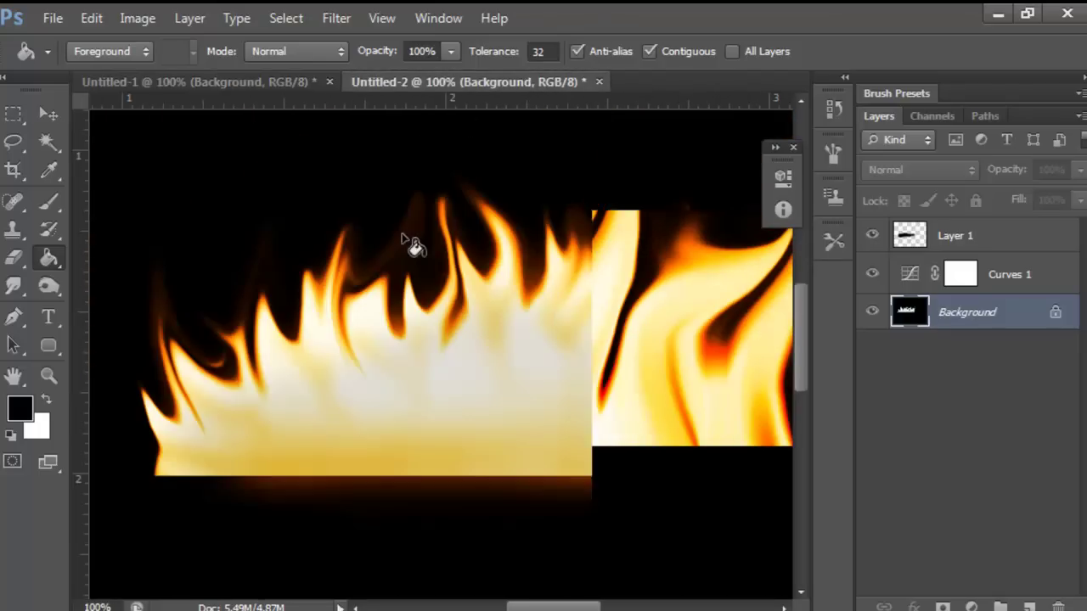
{"action": "left_click_drag", "start_coordinate": [540, 606], "coordinate": [584, 600]}
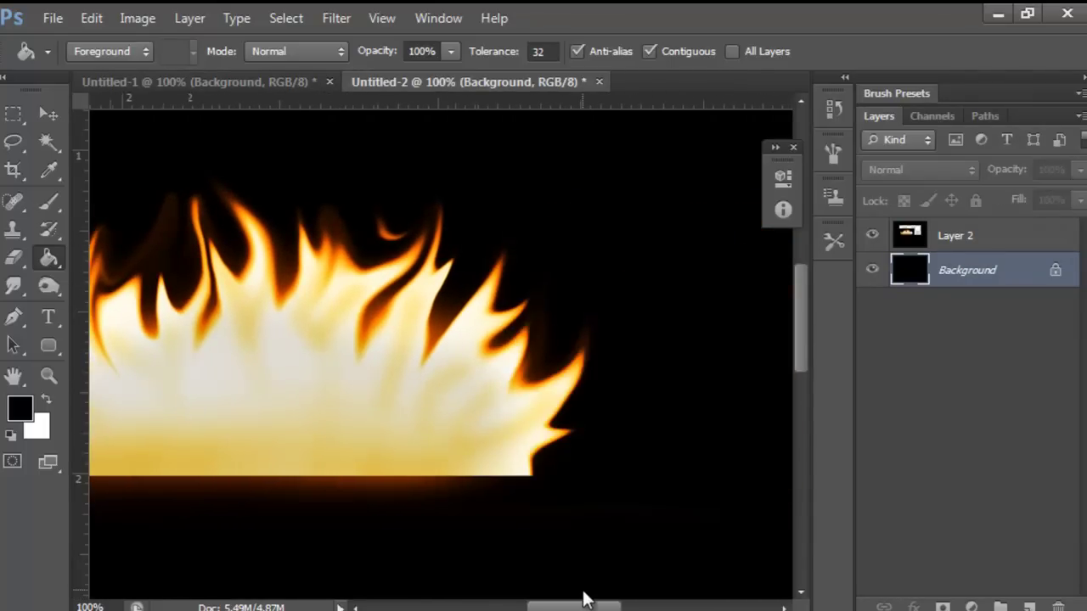